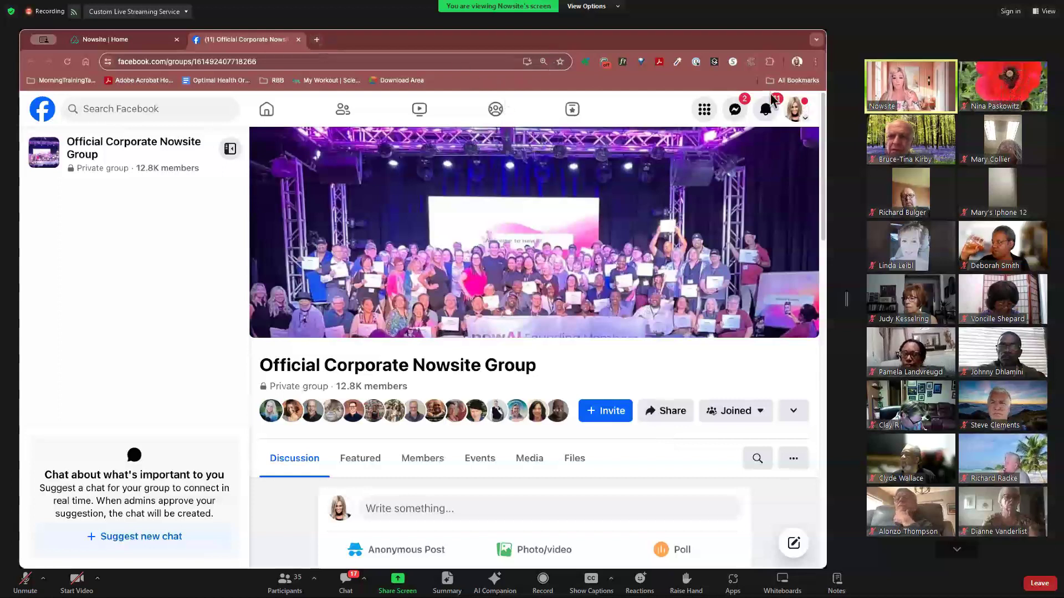
# - Open the profile picture in a new tab, view it, then close it
pyautogui.rightClick(793, 113)
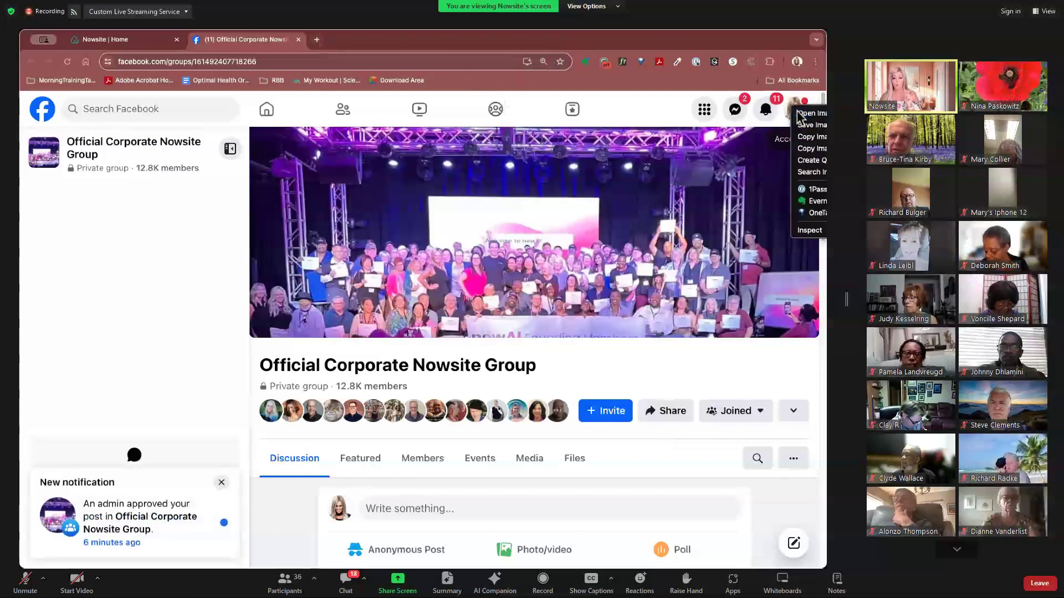
pyautogui.click(811, 189)
pyautogui.click(394, 39)
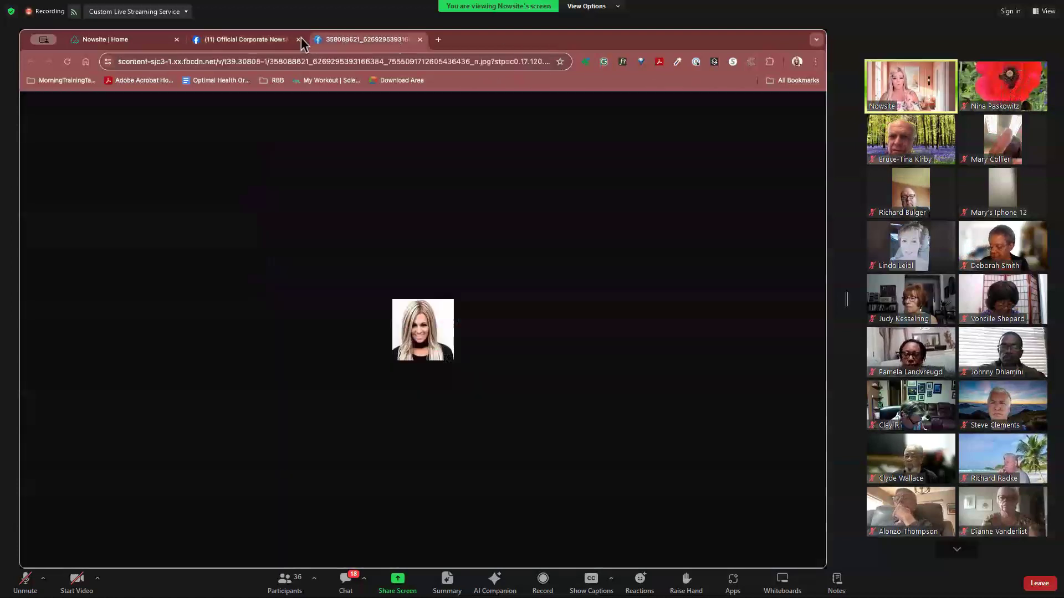
pyautogui.click(284, 36)
pyautogui.click(413, 39)
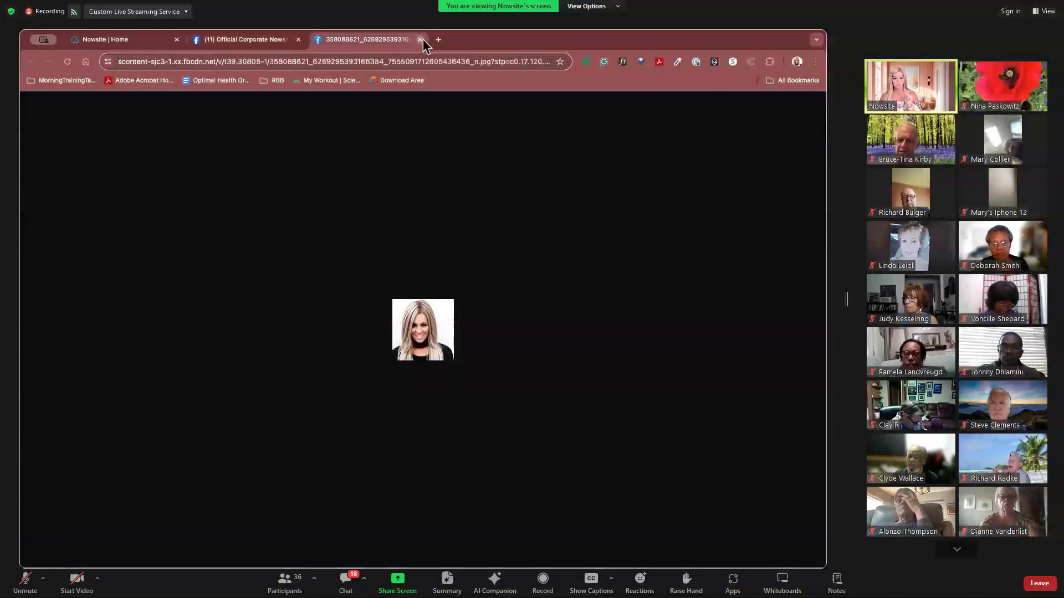
pyautogui.click(422, 38)
# - Open your own profile in a new tab and scroll through its posts
pyautogui.click(795, 113)
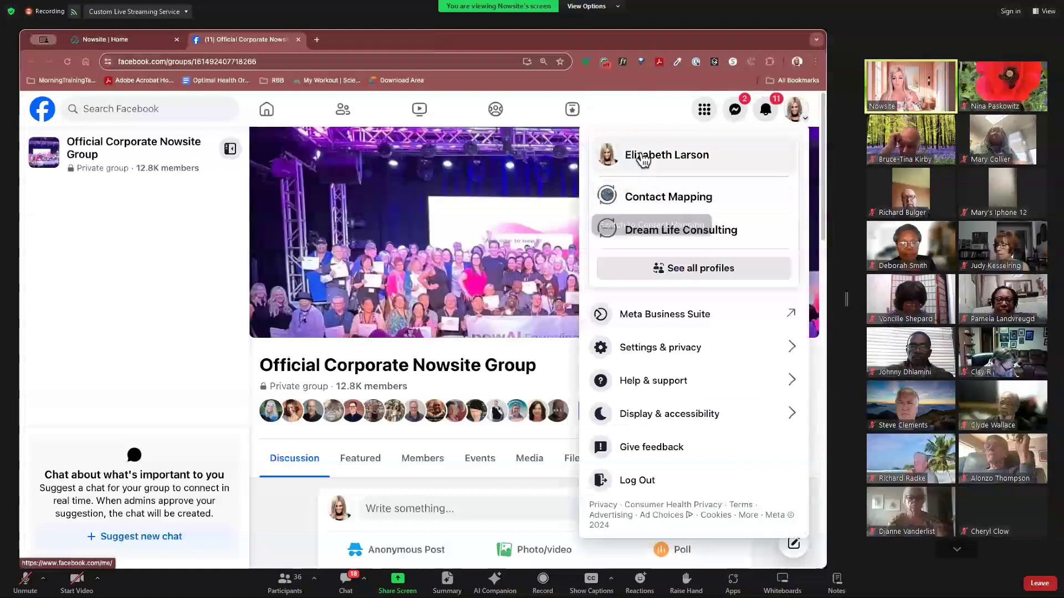
pyautogui.rightClick(643, 160)
pyautogui.click(651, 157)
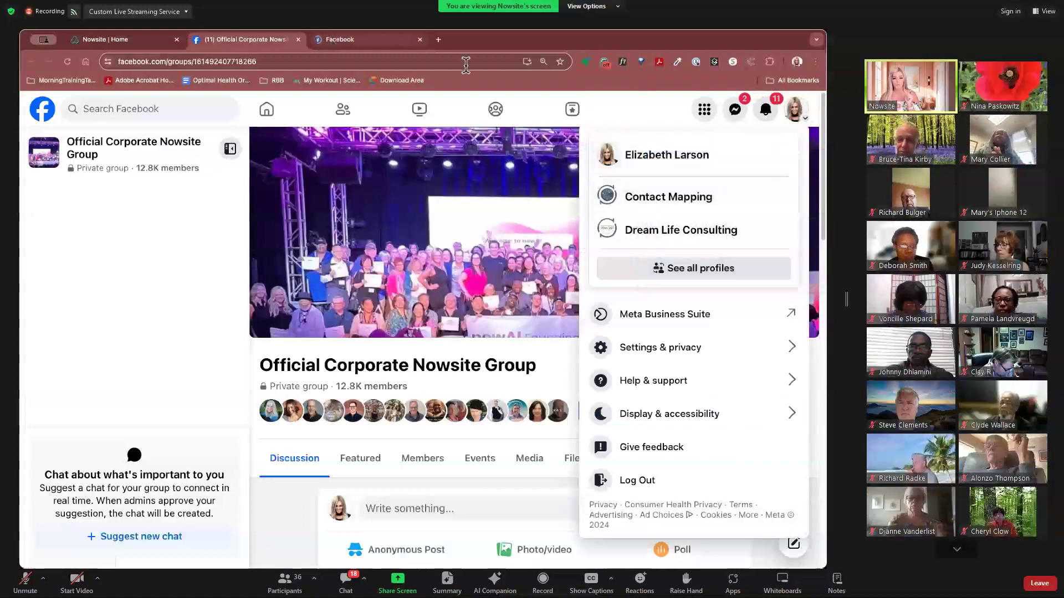
pyautogui.click(330, 38)
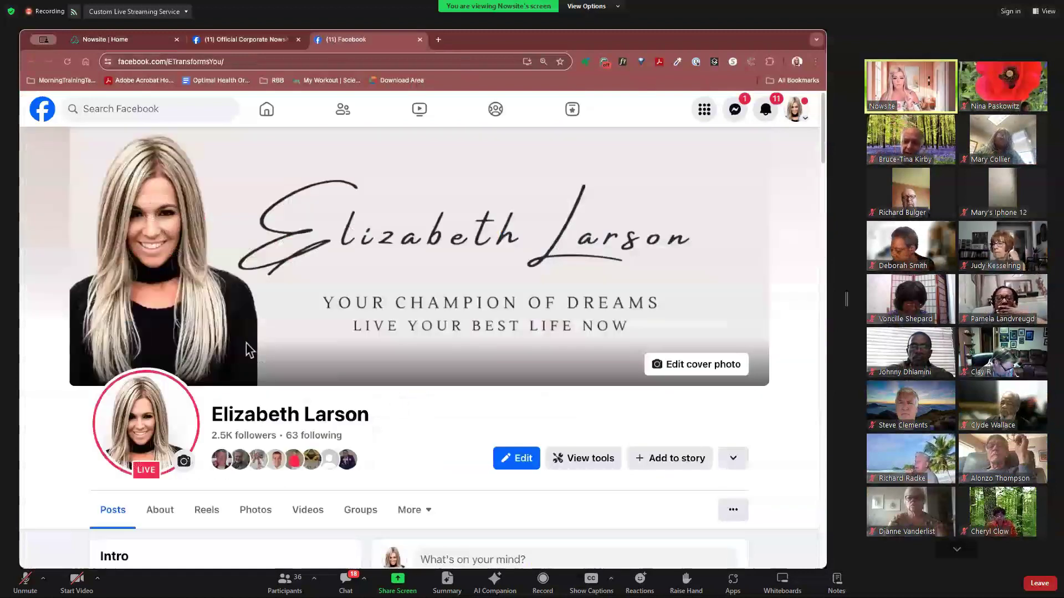
pyautogui.scroll(-6, 608, 428)
pyautogui.scroll(-10, 608, 427)
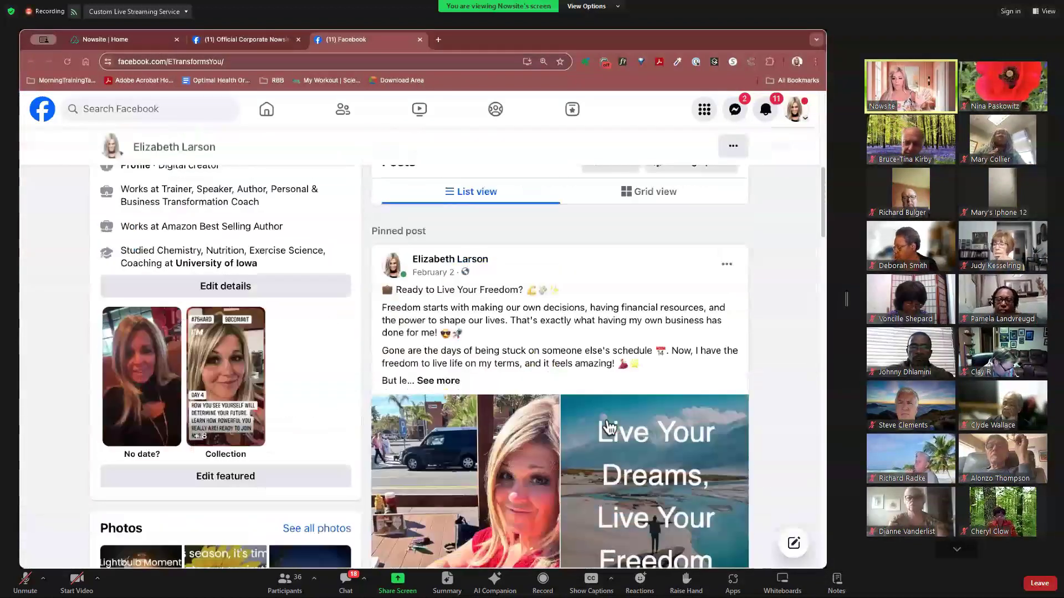
pyautogui.scroll(-15, 608, 427)
pyautogui.scroll(-5, 608, 427)
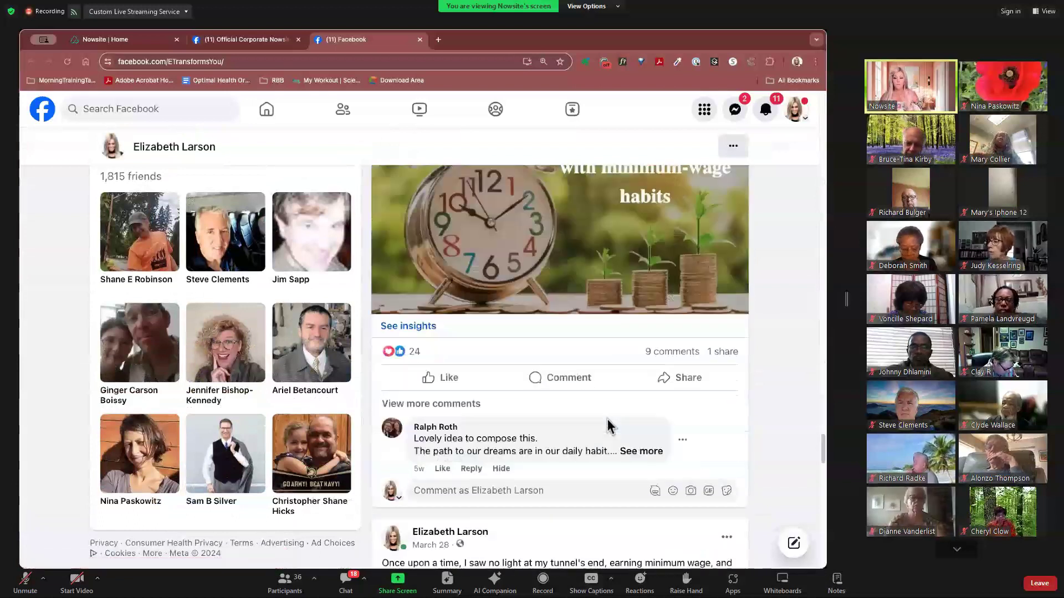
pyautogui.scroll(-5, 608, 427)
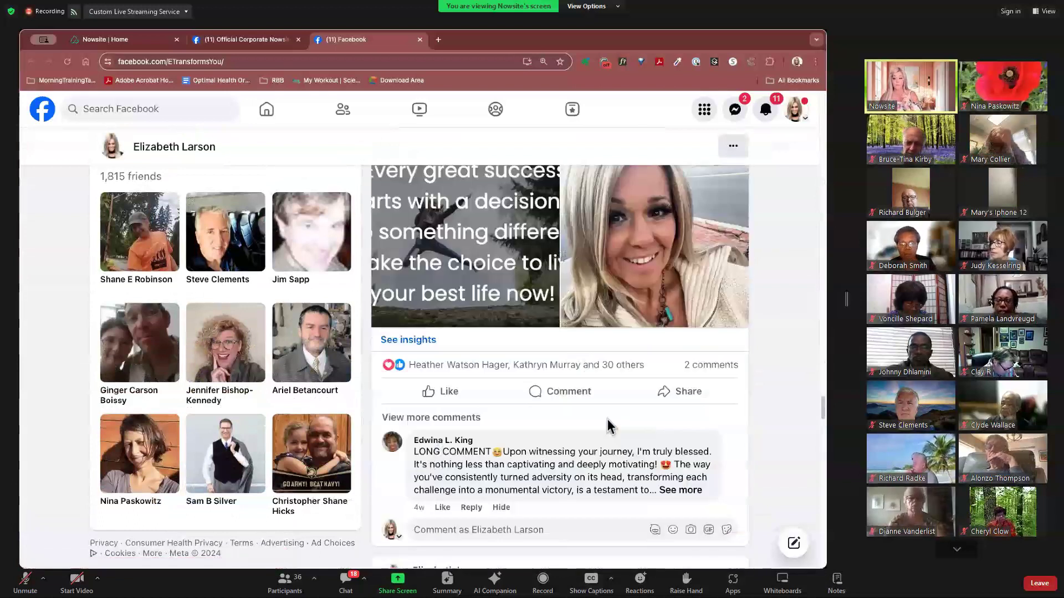
pyautogui.scroll(10, 608, 428)
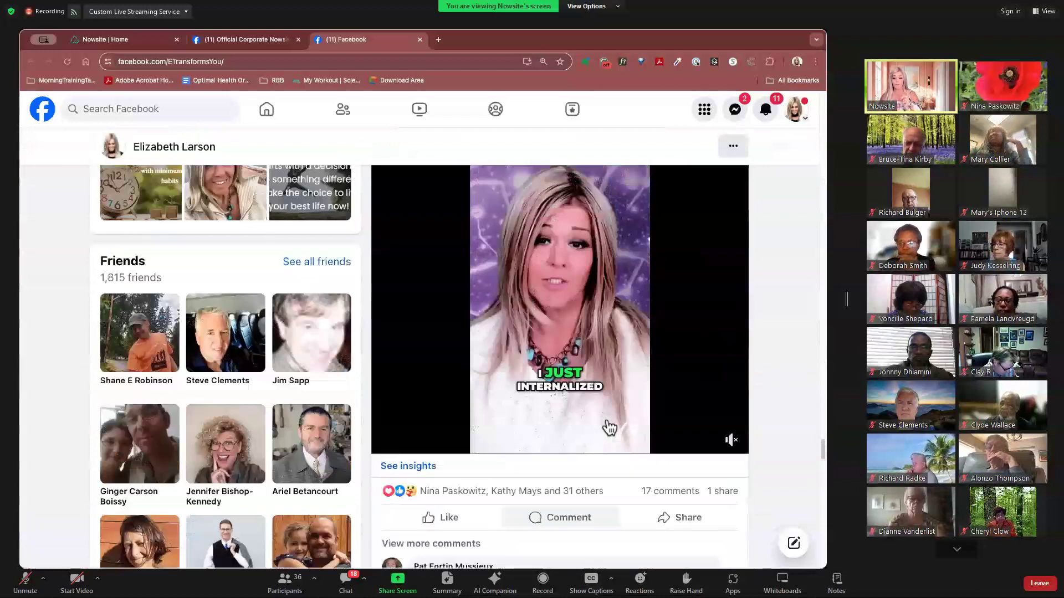
pyautogui.scroll(15, 610, 427)
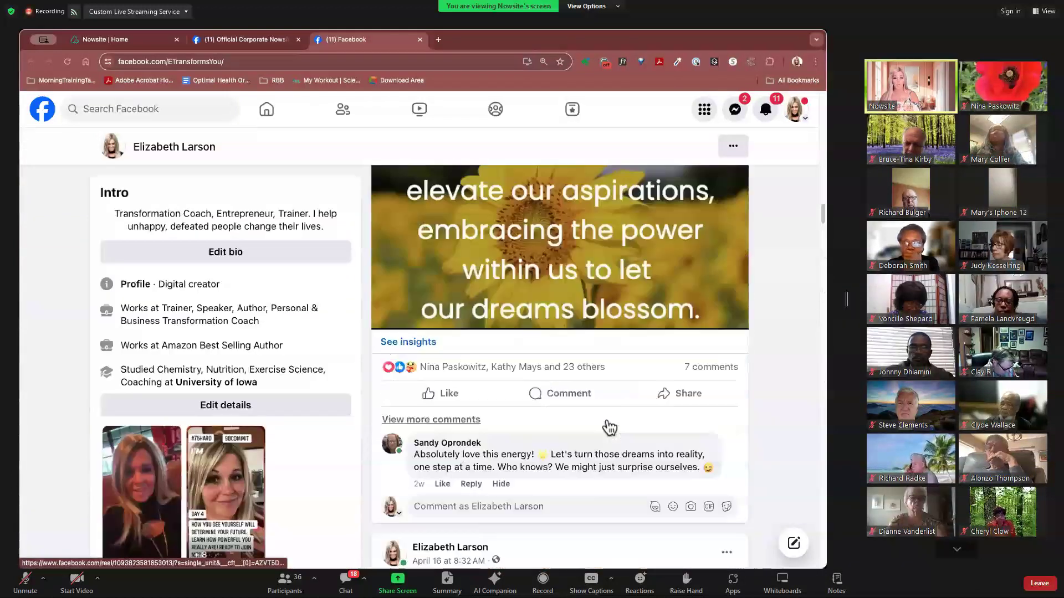
pyautogui.scroll(10, 610, 427)
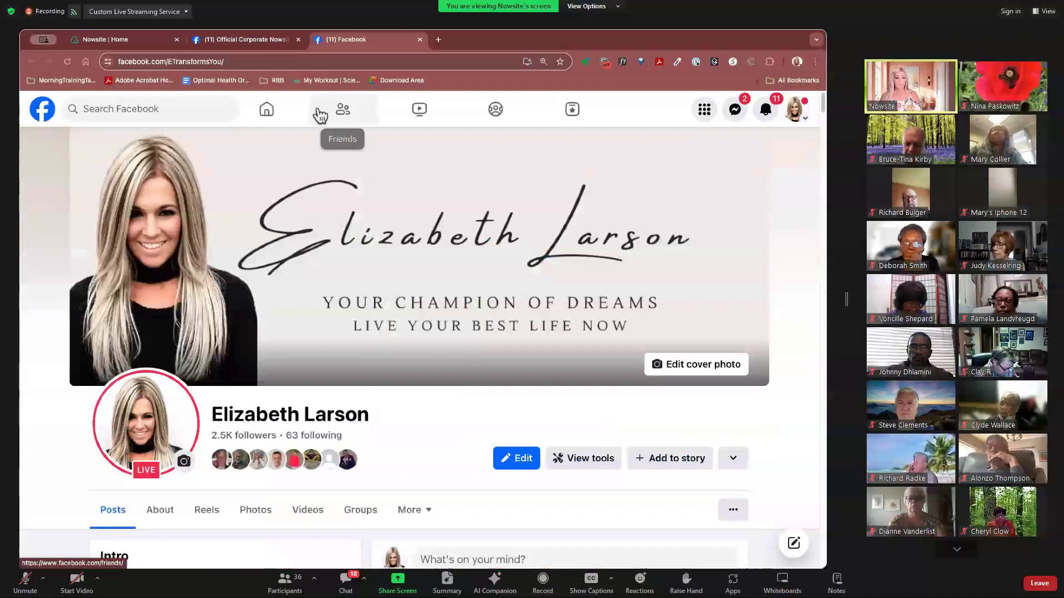
# - Go to the Facebook home feed and scroll past friends' posts, comments and a sponsored ad
pyautogui.click(42, 109)
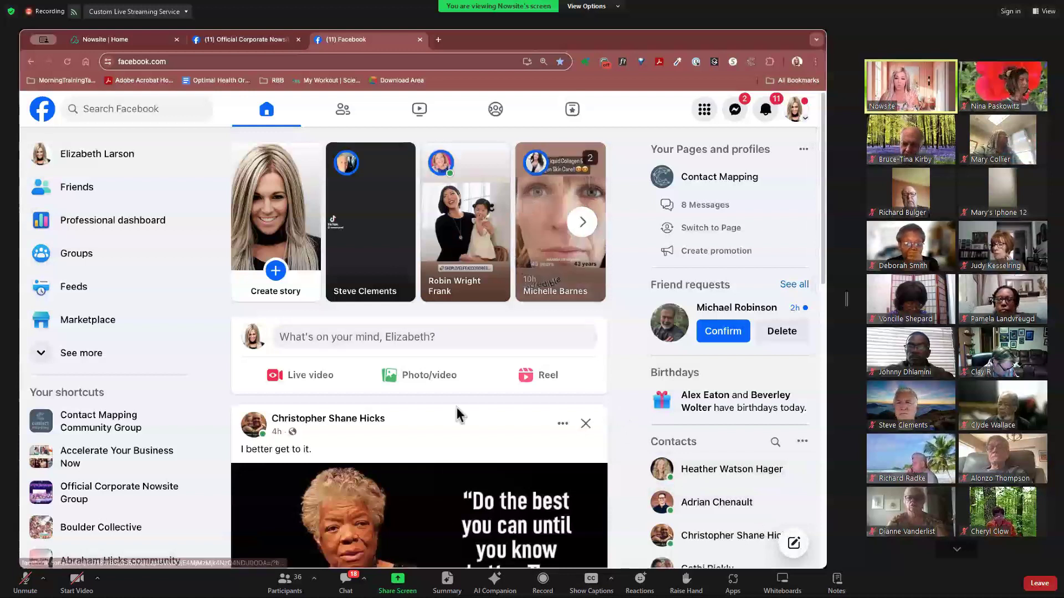
pyautogui.scroll(-5, 448, 460)
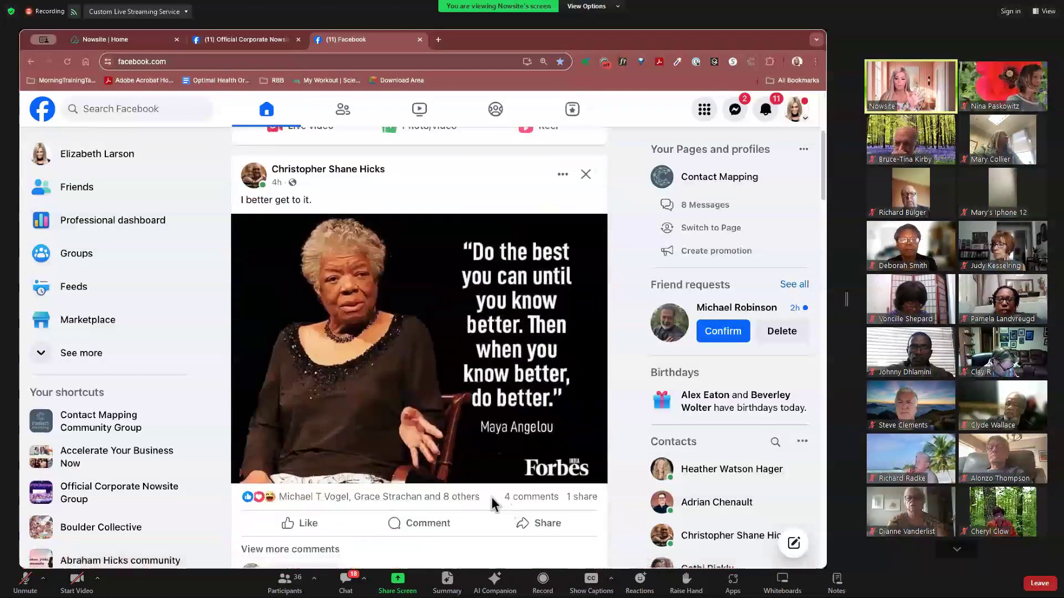
pyautogui.scroll(-13, 501, 410)
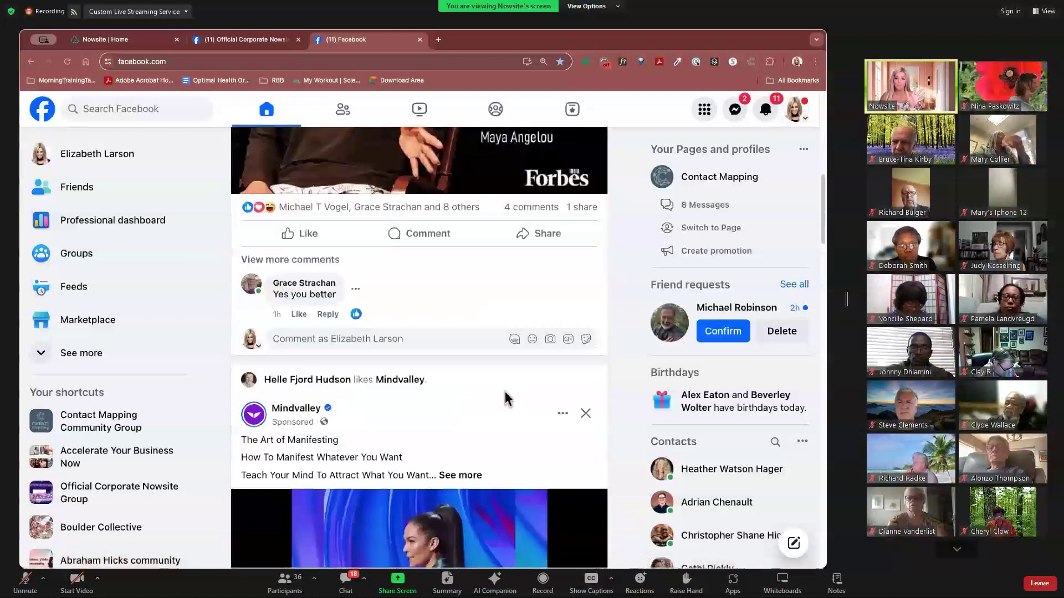
pyautogui.scroll(-14, 501, 446)
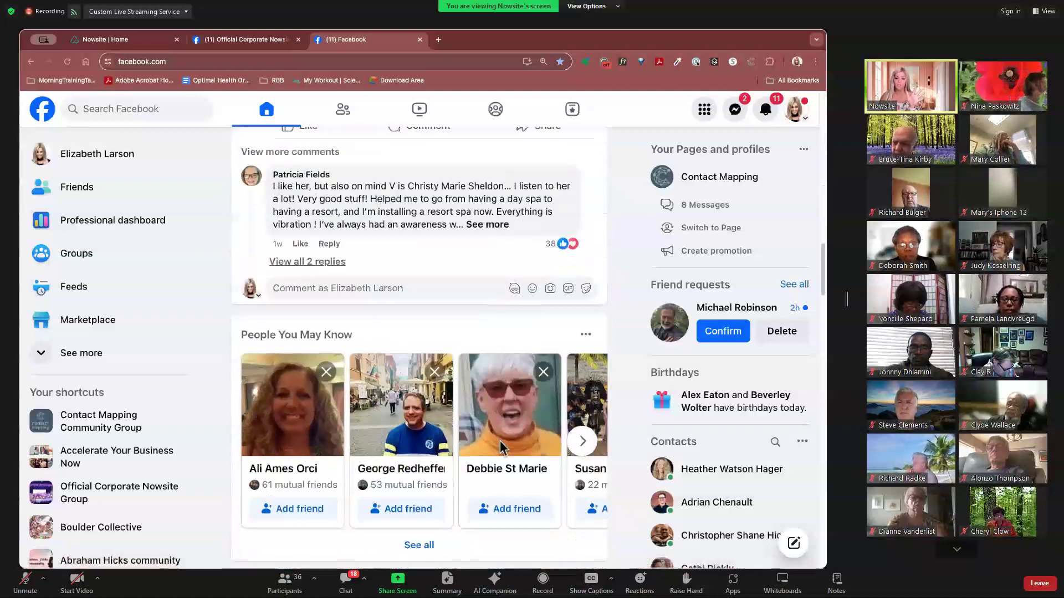
pyautogui.scroll(-1, 500, 441)
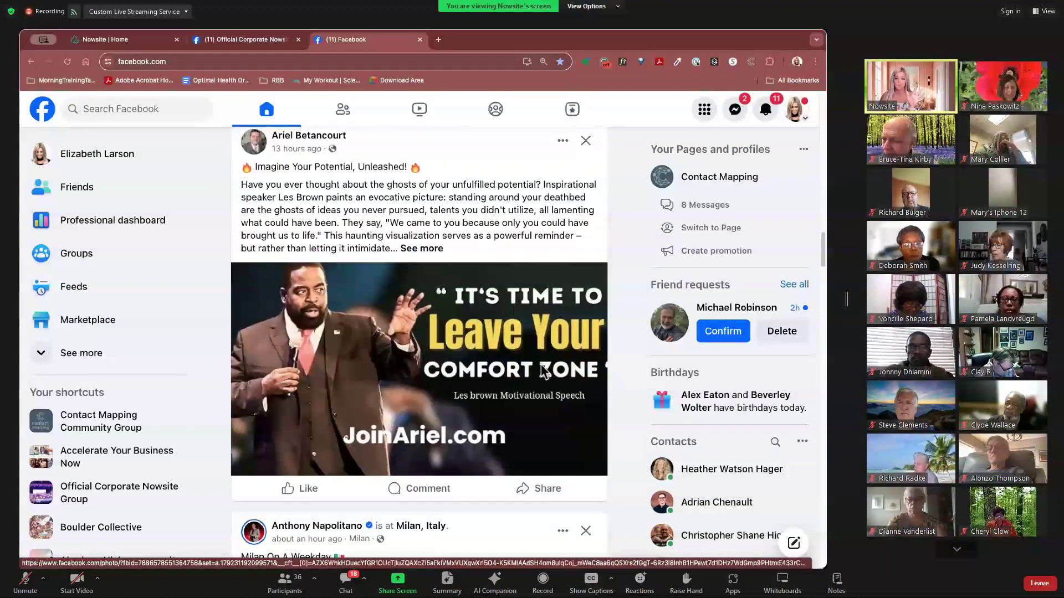
pyautogui.scroll(-10, 451, 443)
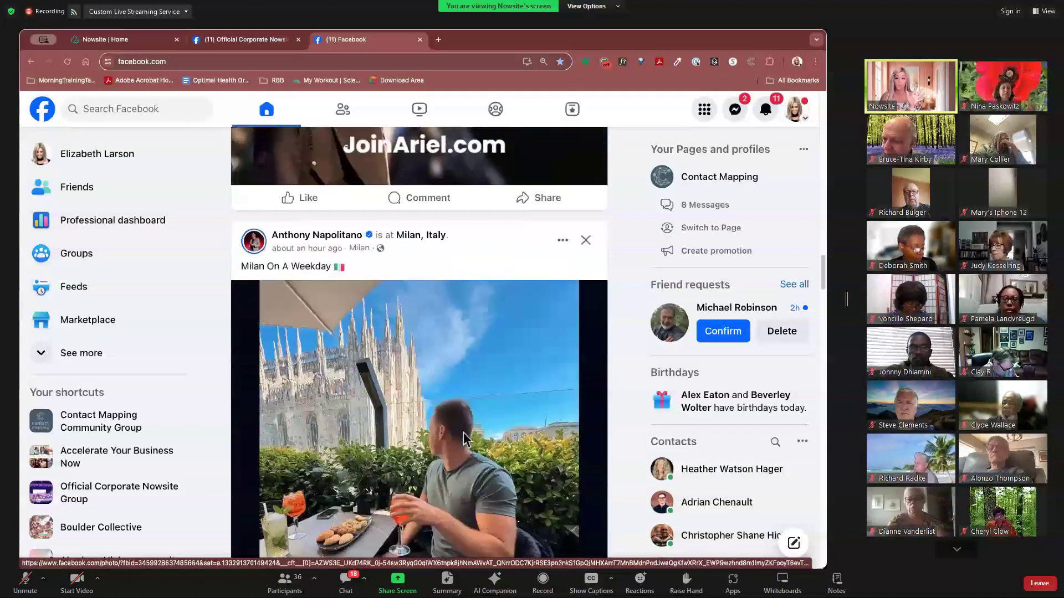
pyautogui.scroll(5, 463, 440)
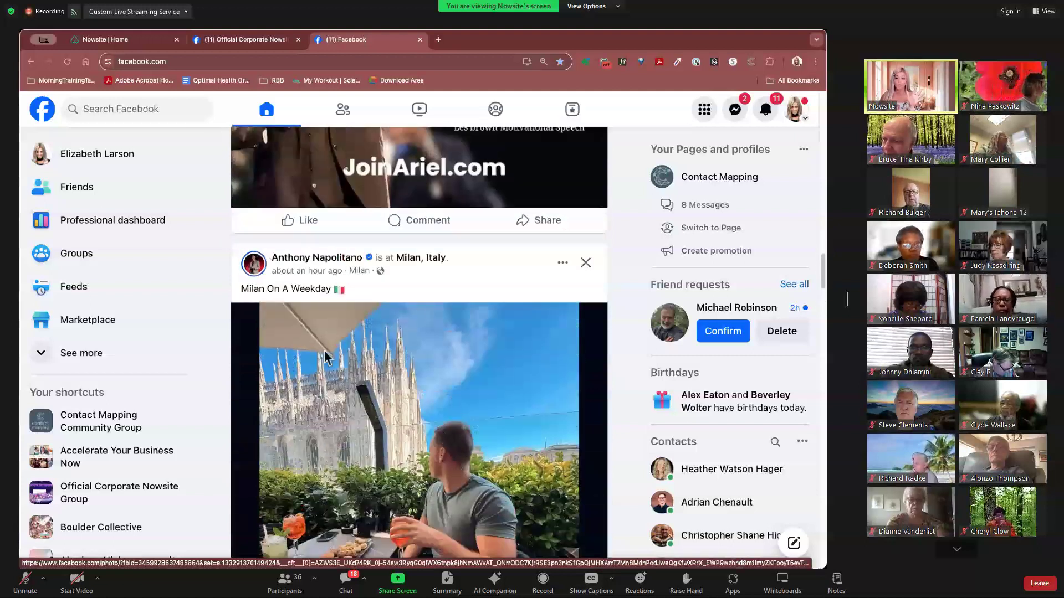
pyautogui.scroll(-8, 430, 504)
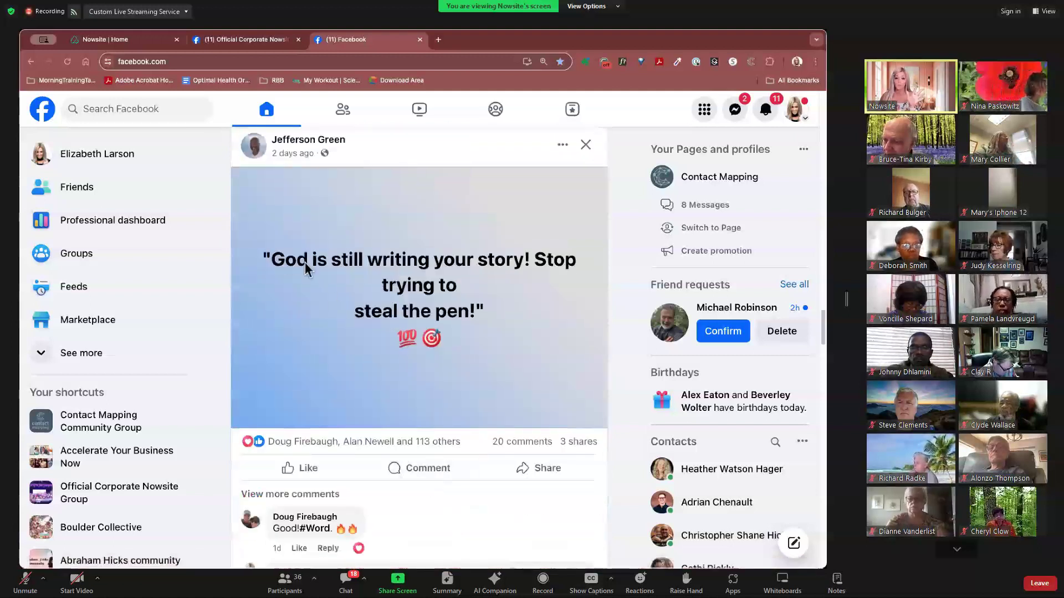
pyautogui.scroll(-15, 458, 408)
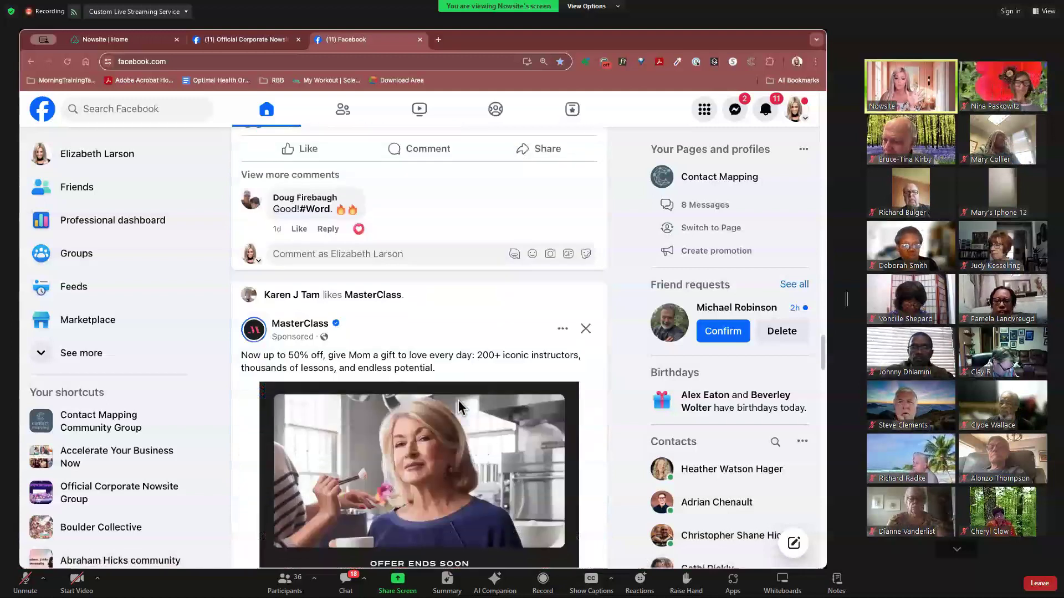
pyautogui.scroll(-12, 459, 408)
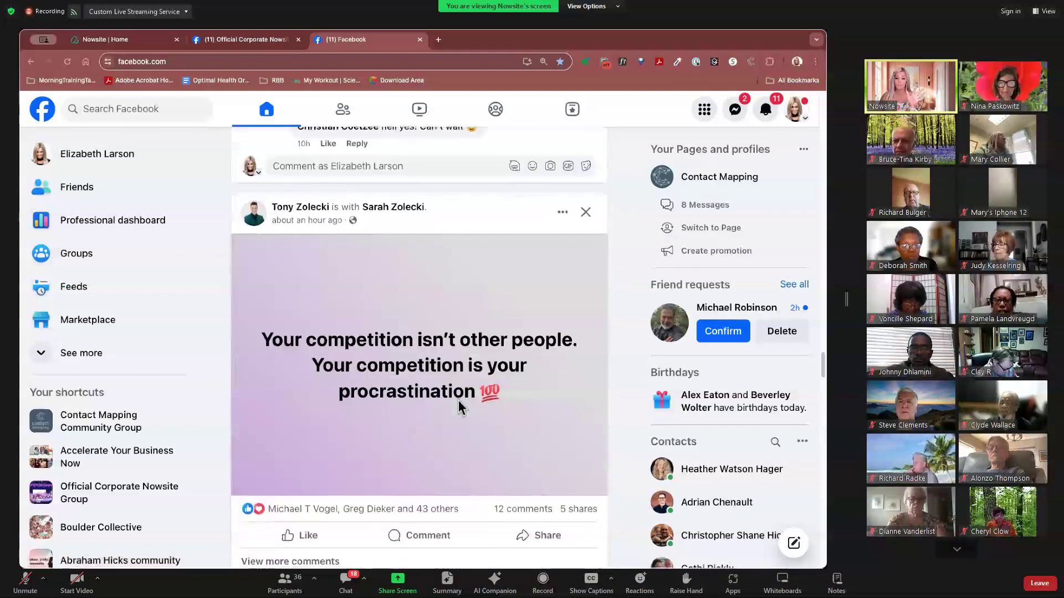
pyautogui.scroll(-3, 459, 409)
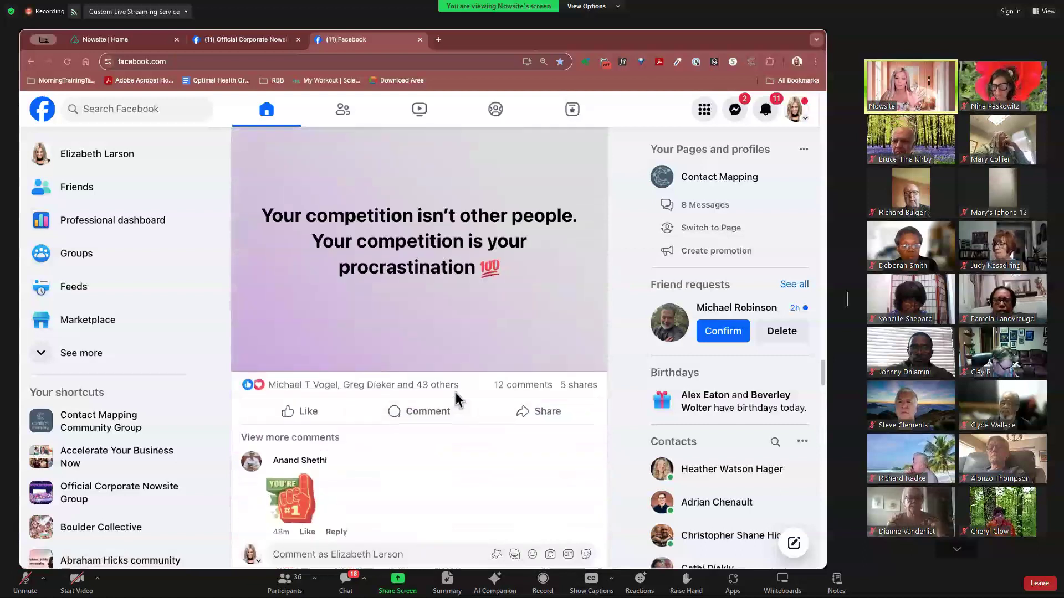
pyautogui.scroll(2, 456, 408)
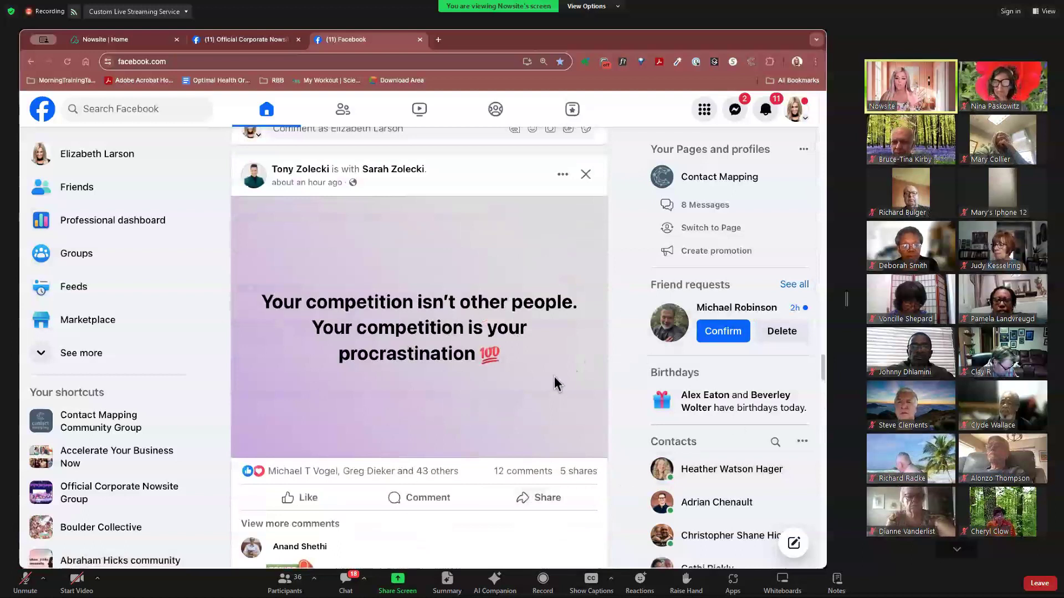
pyautogui.scroll(-15, 553, 395)
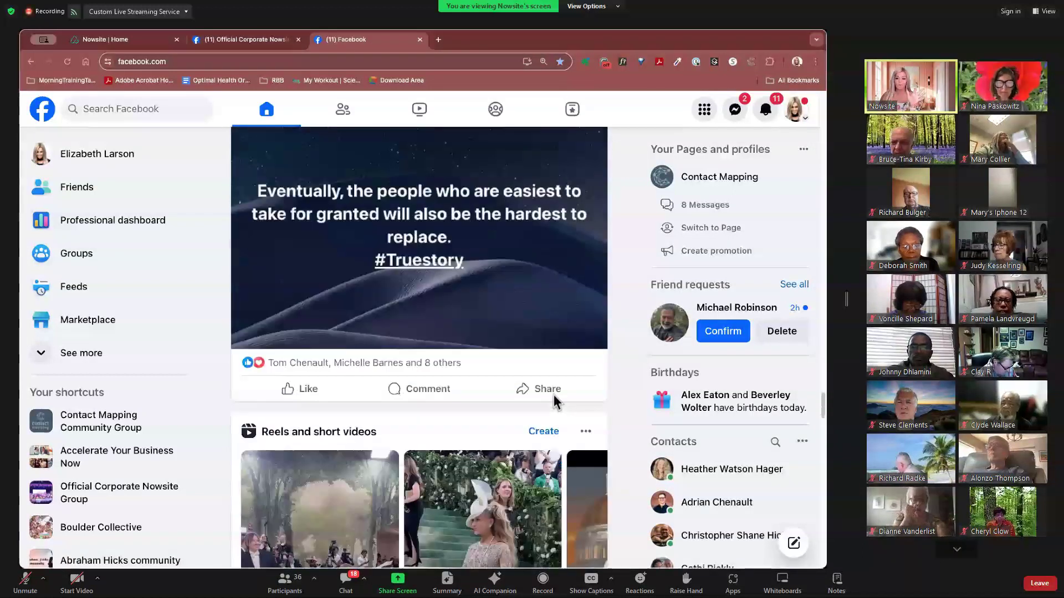
pyautogui.scroll(-10, 554, 394)
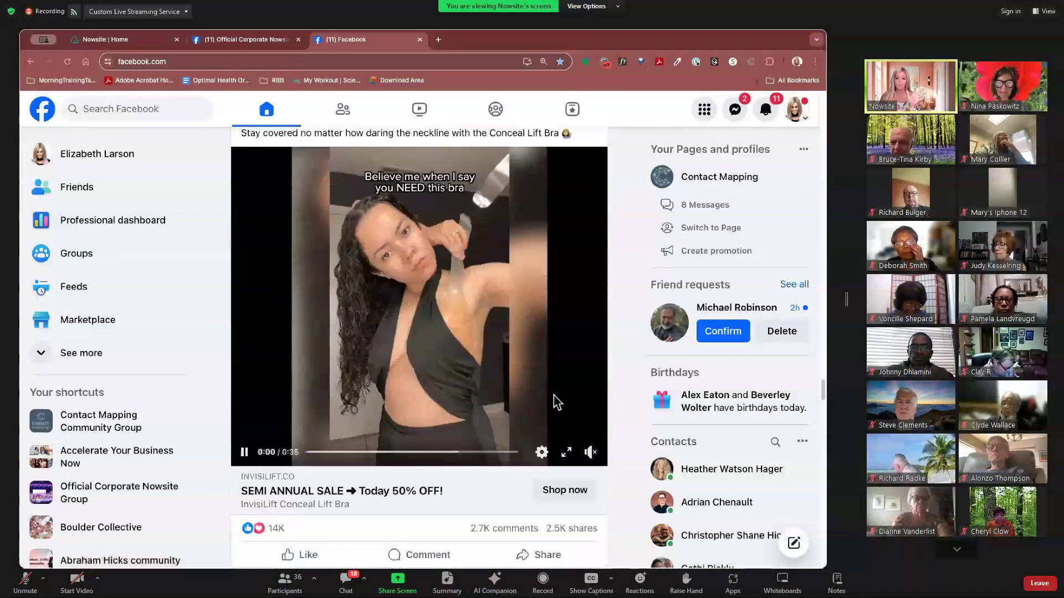
pyautogui.scroll(-8, 554, 395)
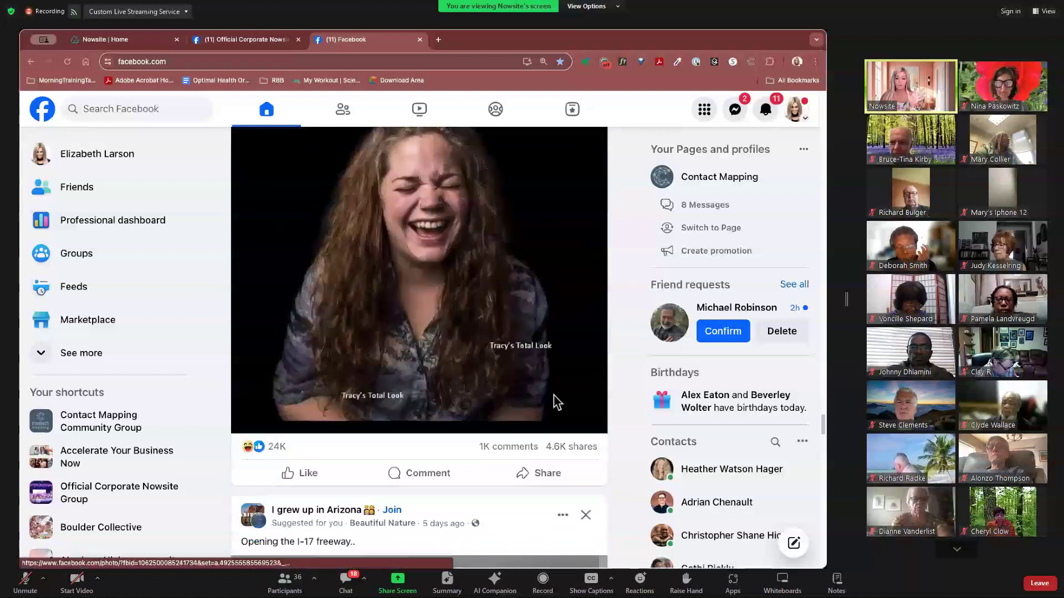
pyautogui.scroll(10, 553, 394)
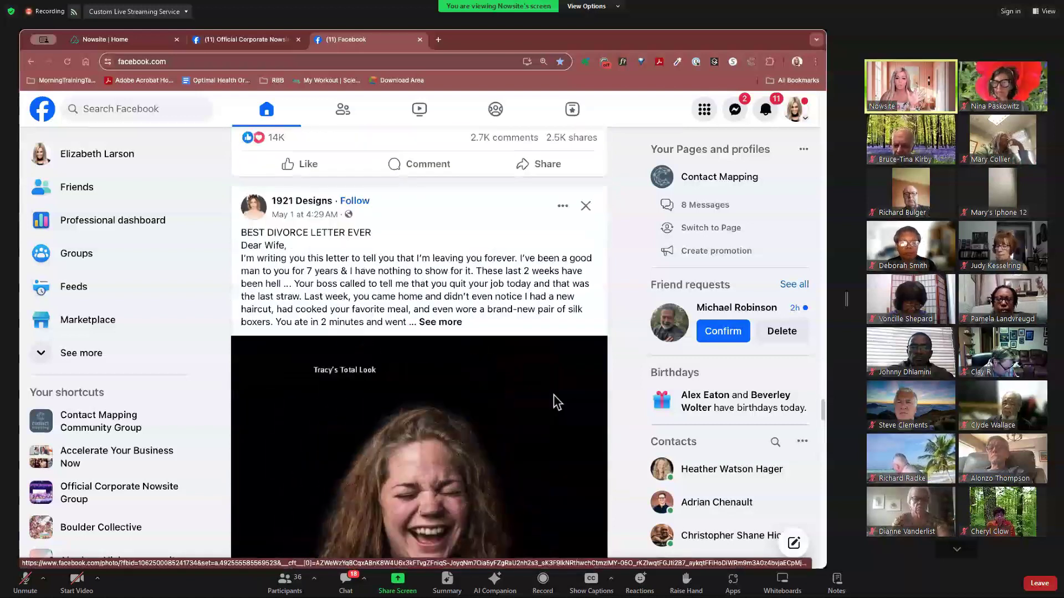
pyautogui.scroll(-7, 553, 394)
pyautogui.scroll(-18, 554, 395)
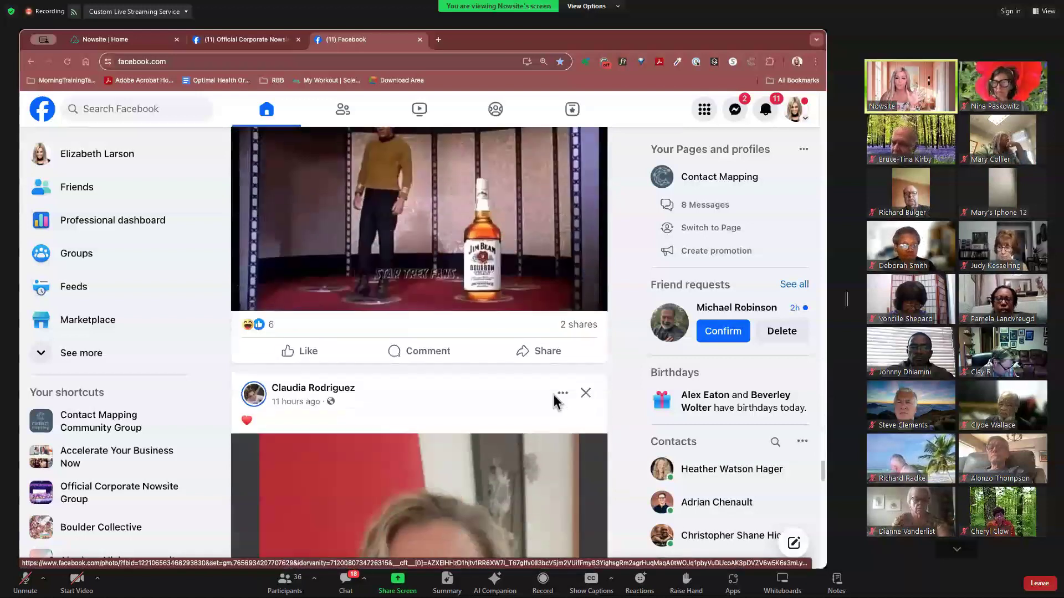
pyautogui.scroll(6, 553, 395)
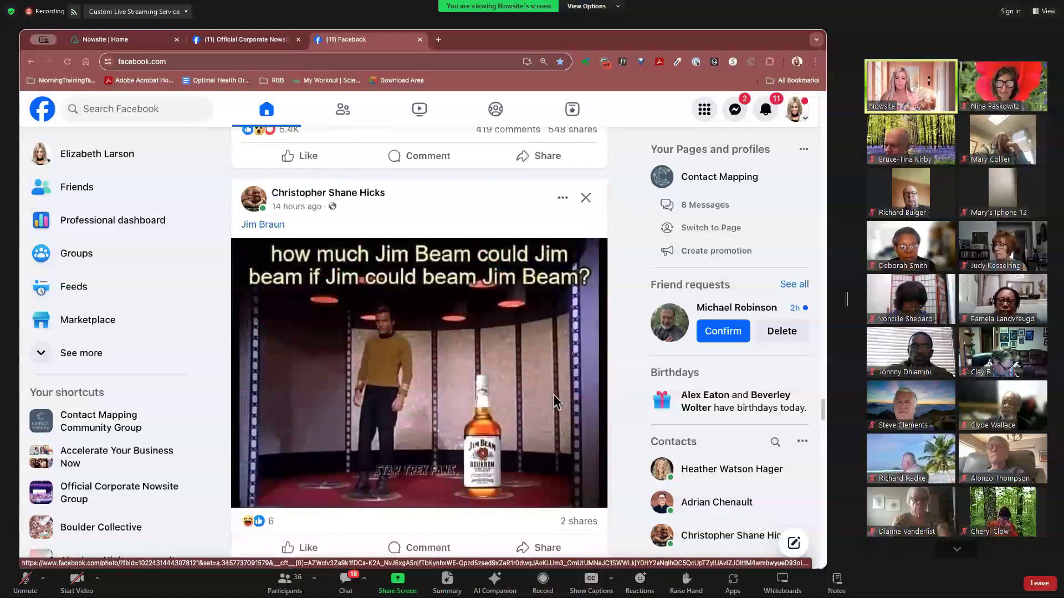
pyautogui.scroll(-8, 554, 396)
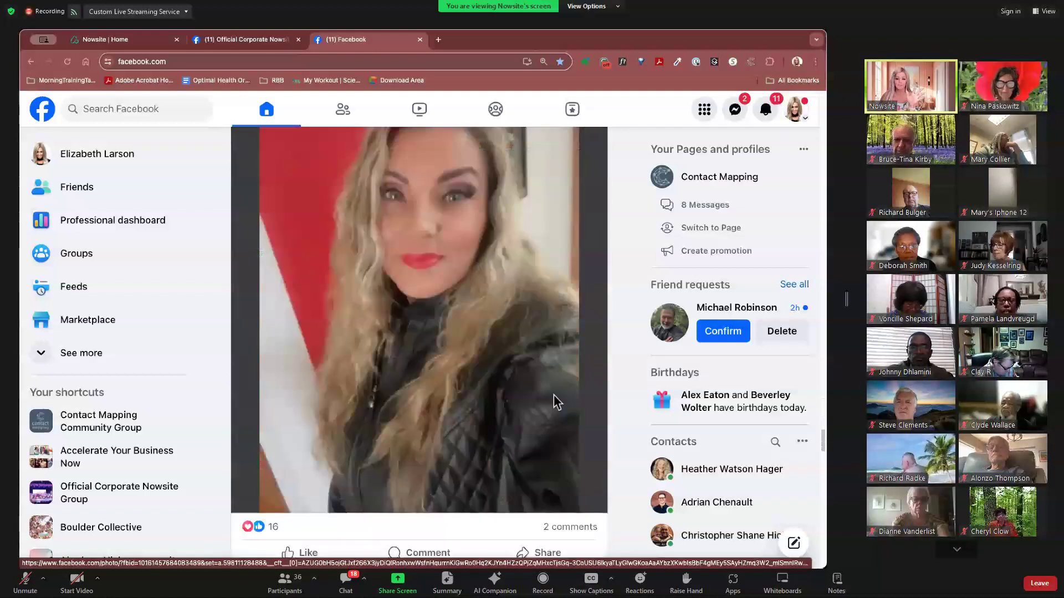
pyautogui.scroll(-10, 555, 401)
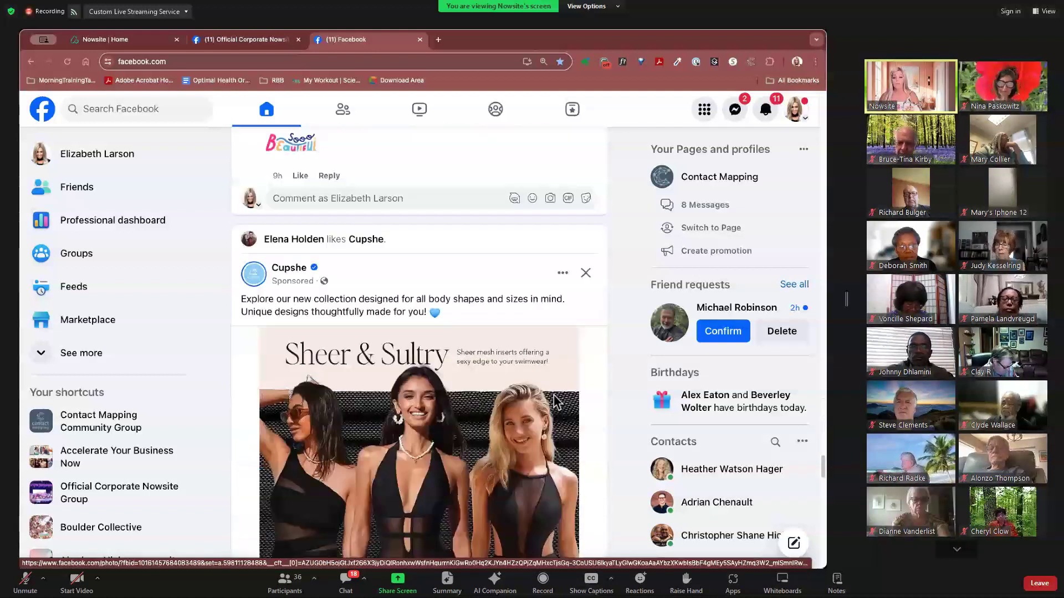
pyautogui.scroll(-15, 558, 399)
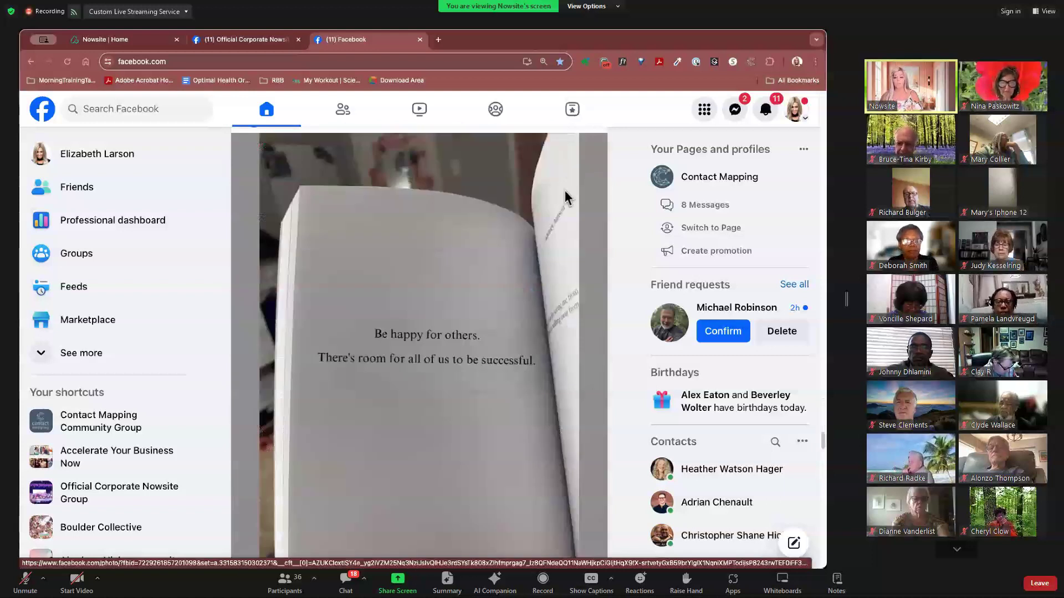
# - Load instagram.com in a new browser tab
pyautogui.click(437, 40)
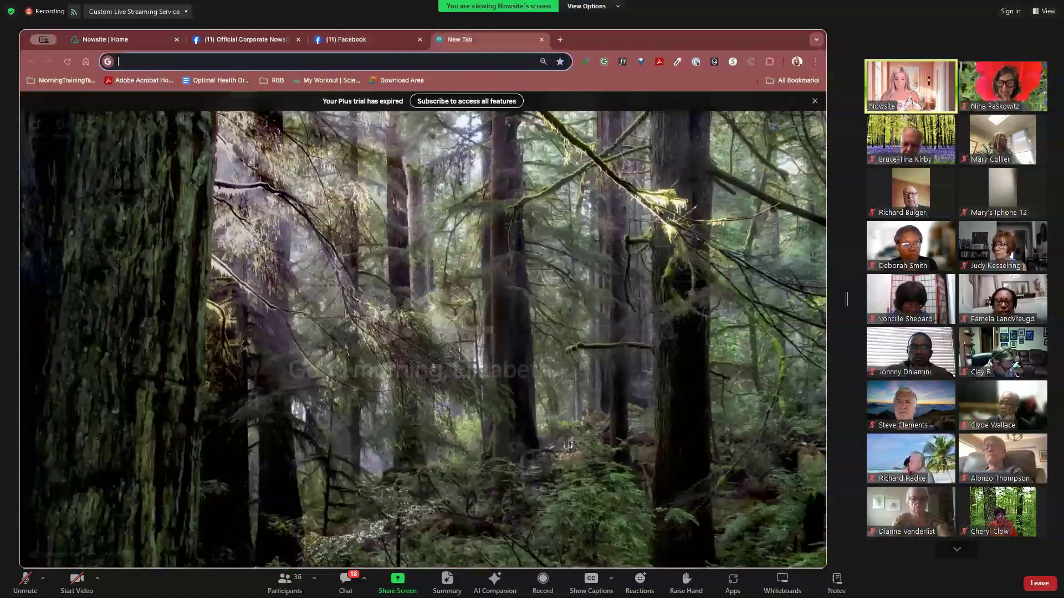
pyautogui.write('in')
pyautogui.click(148, 103)
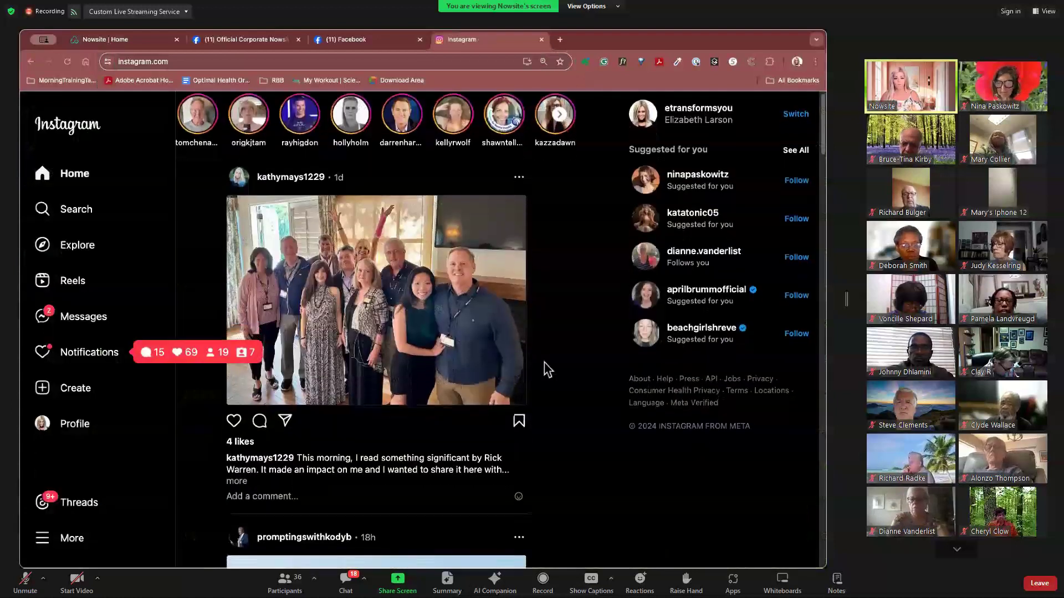
# - Scroll through the Instagram home feed, then switch back to the Nowsite dashboard tab
pyautogui.scroll(-10, 333, 344)
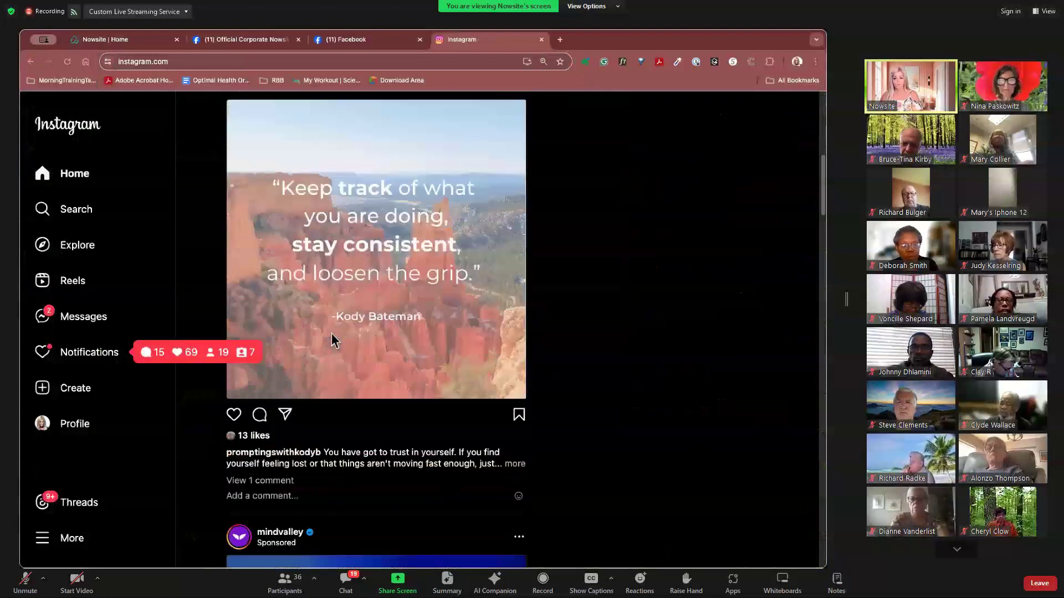
pyautogui.scroll(-20, 332, 340)
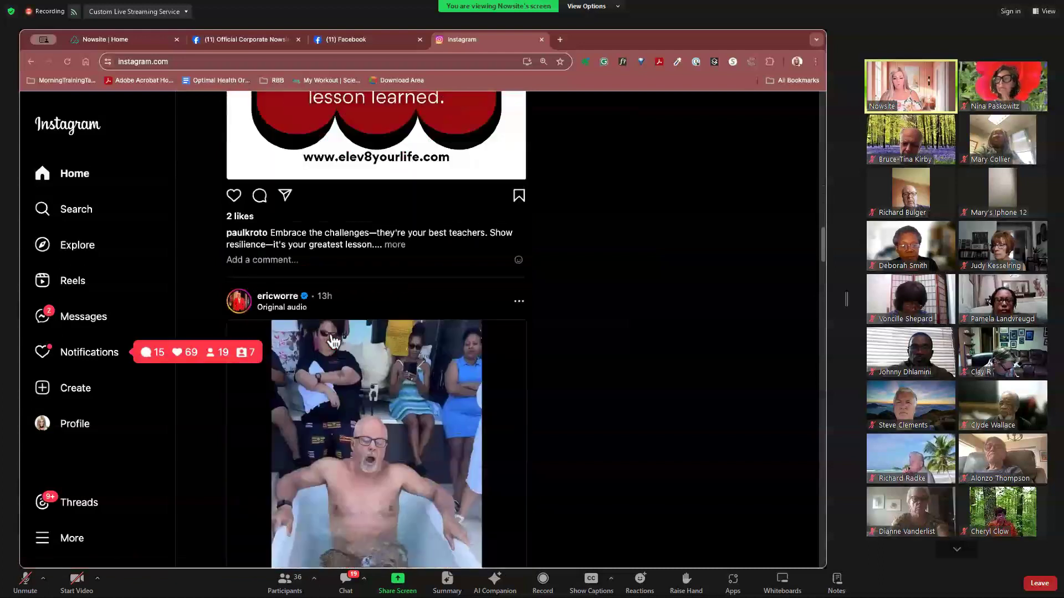
pyautogui.scroll(-4, 333, 342)
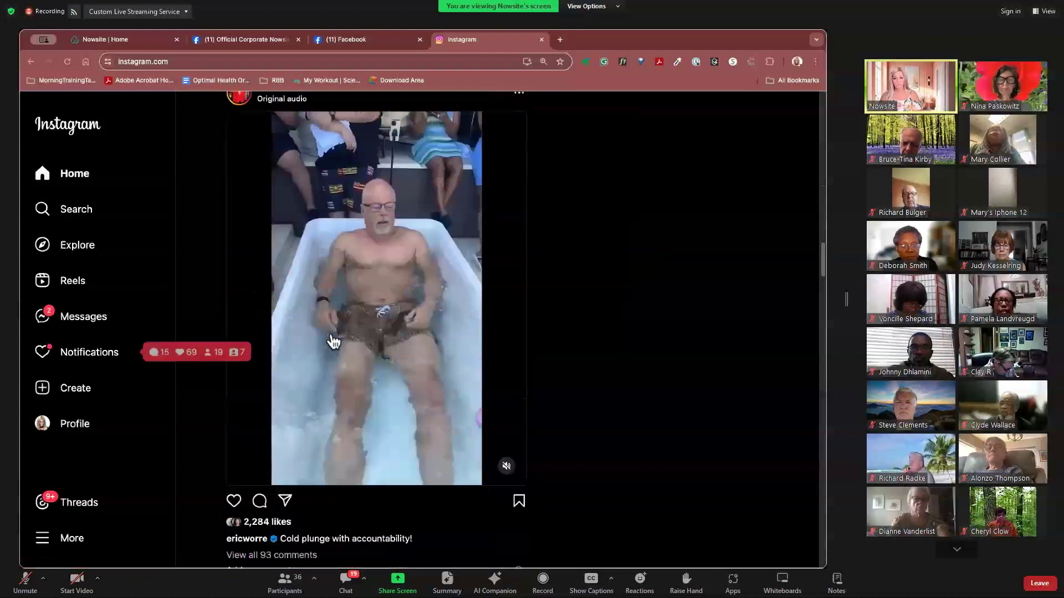
pyautogui.scroll(3, 333, 342)
pyautogui.scroll(-7, 333, 342)
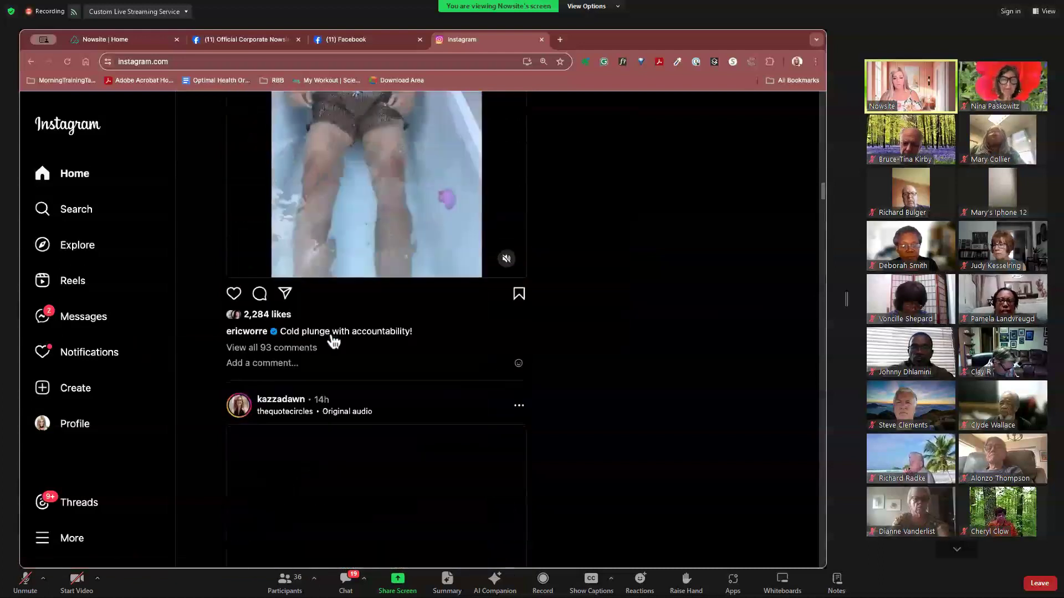
pyautogui.scroll(-13, 334, 342)
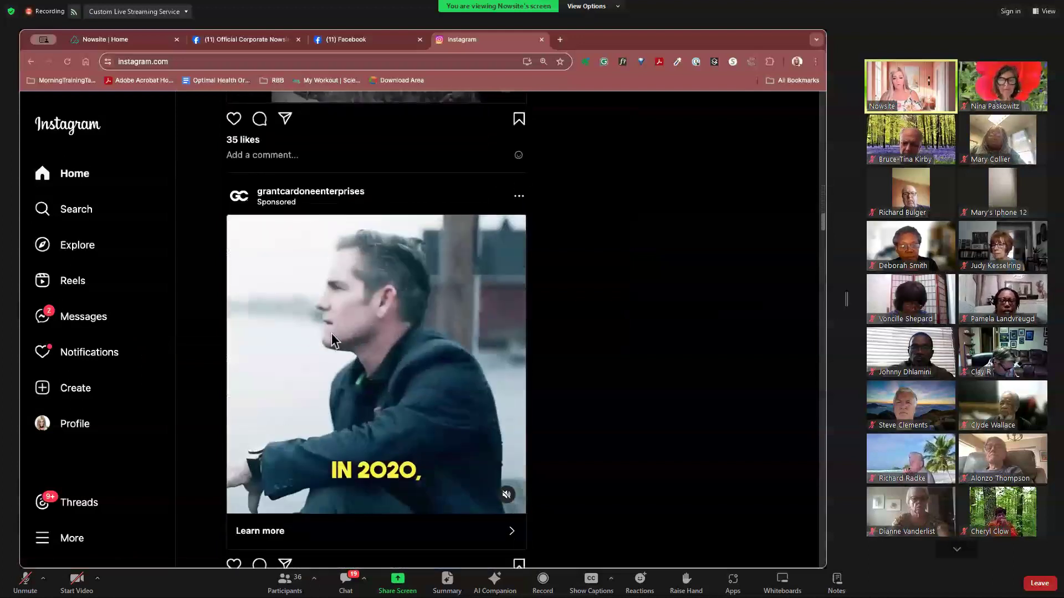
pyautogui.scroll(-12, 333, 342)
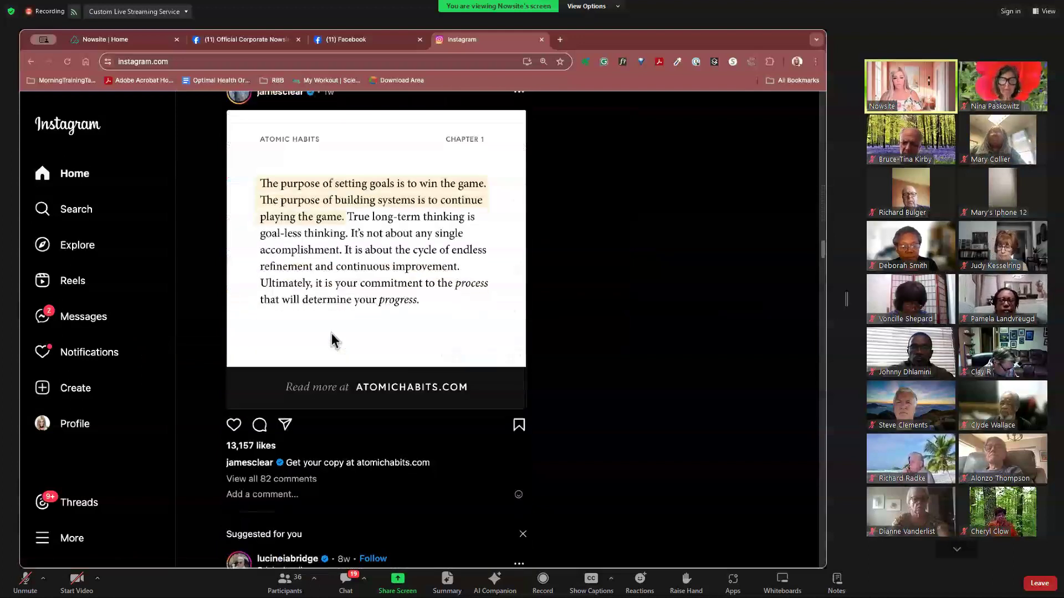
pyautogui.scroll(-20, 333, 342)
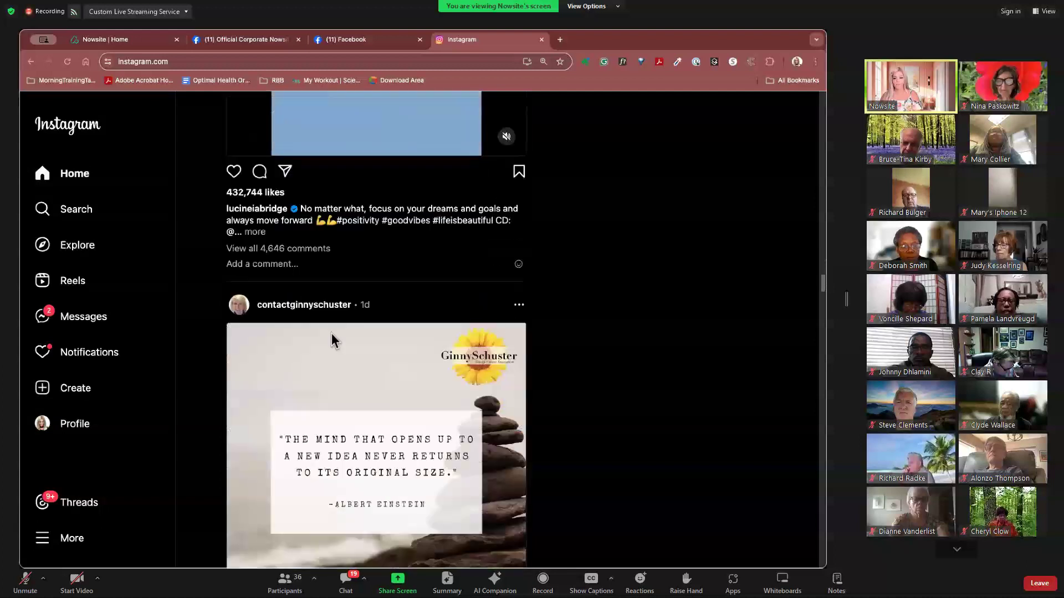
pyautogui.scroll(-7, 332, 336)
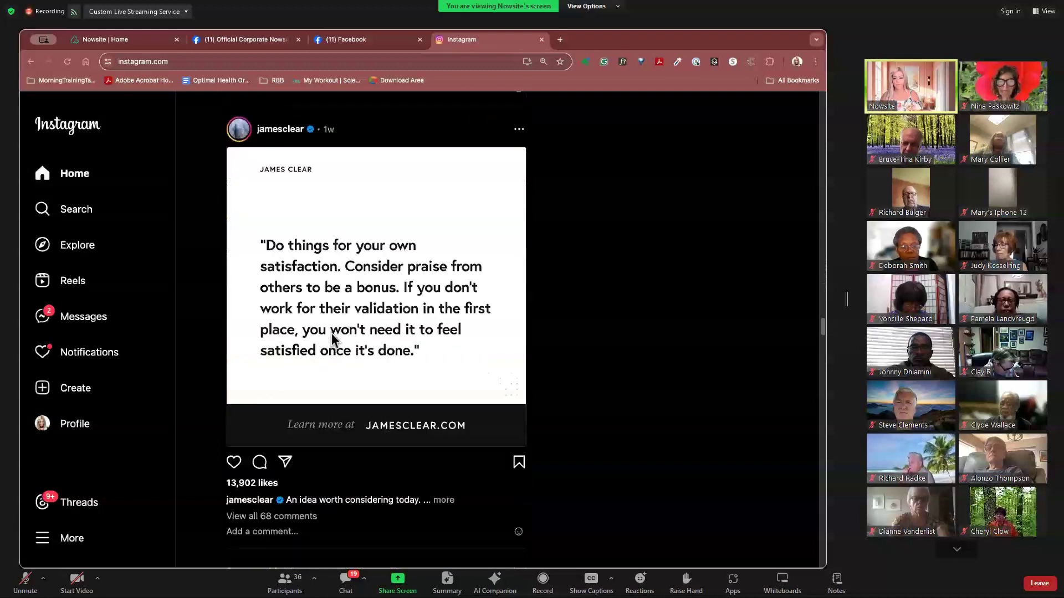
pyautogui.scroll(-20, 332, 334)
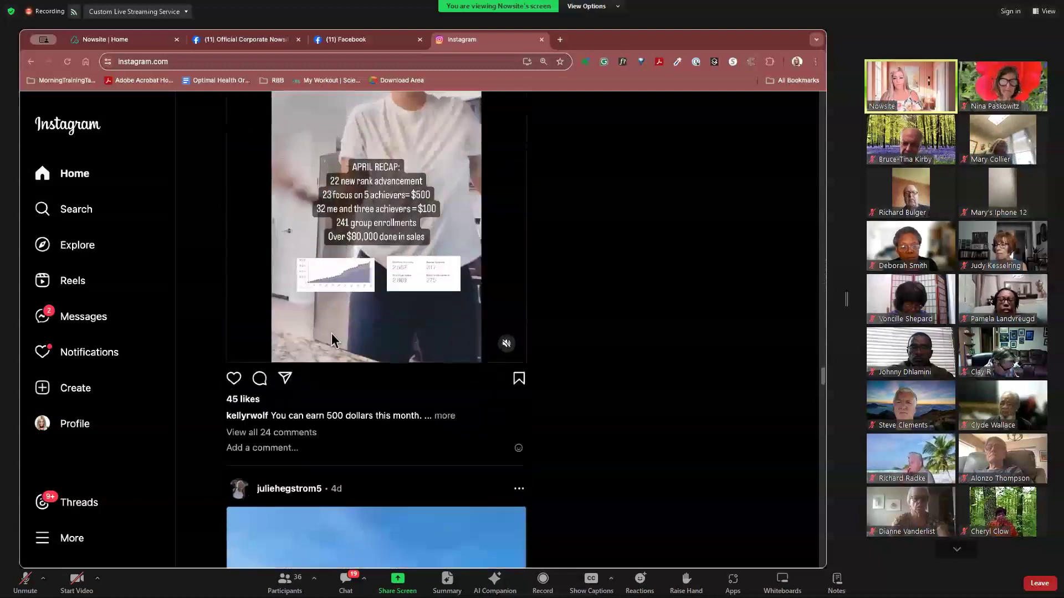
pyautogui.scroll(-20, 331, 334)
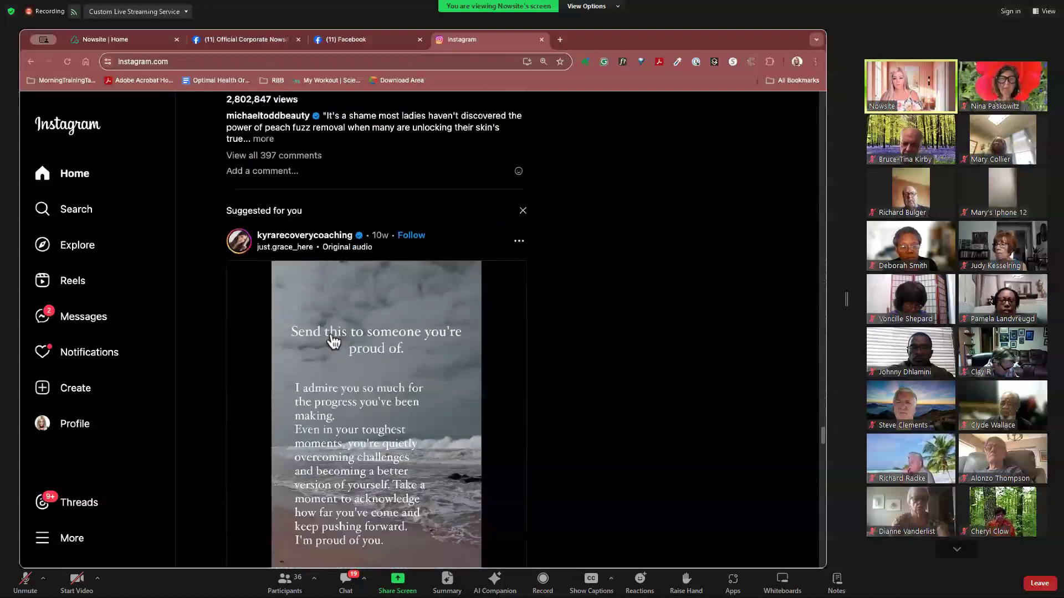
pyautogui.scroll(-20, 332, 341)
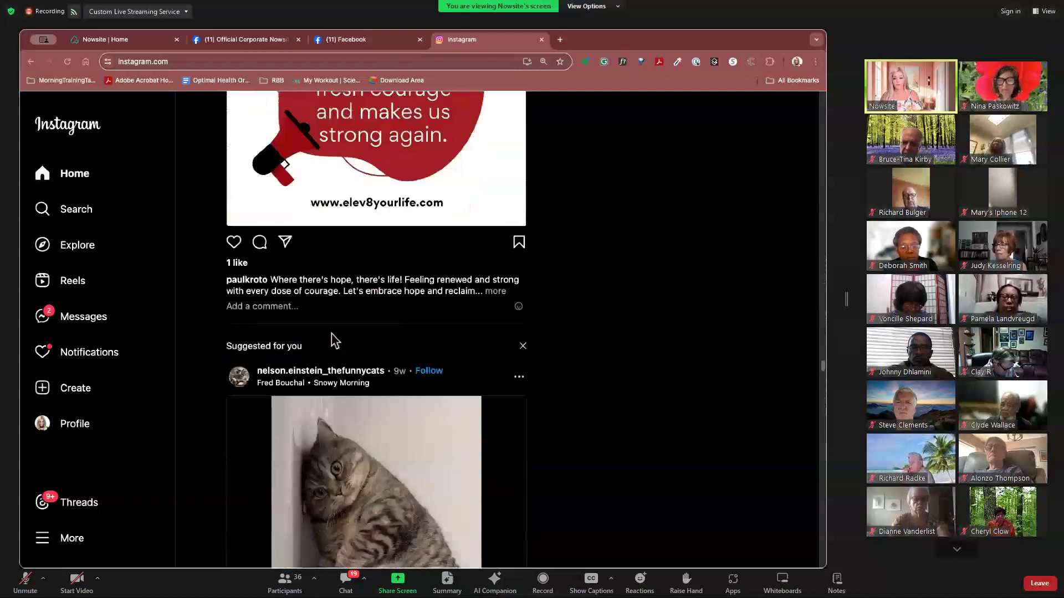
pyautogui.scroll(-15, 331, 333)
pyautogui.scroll(15, 336, 356)
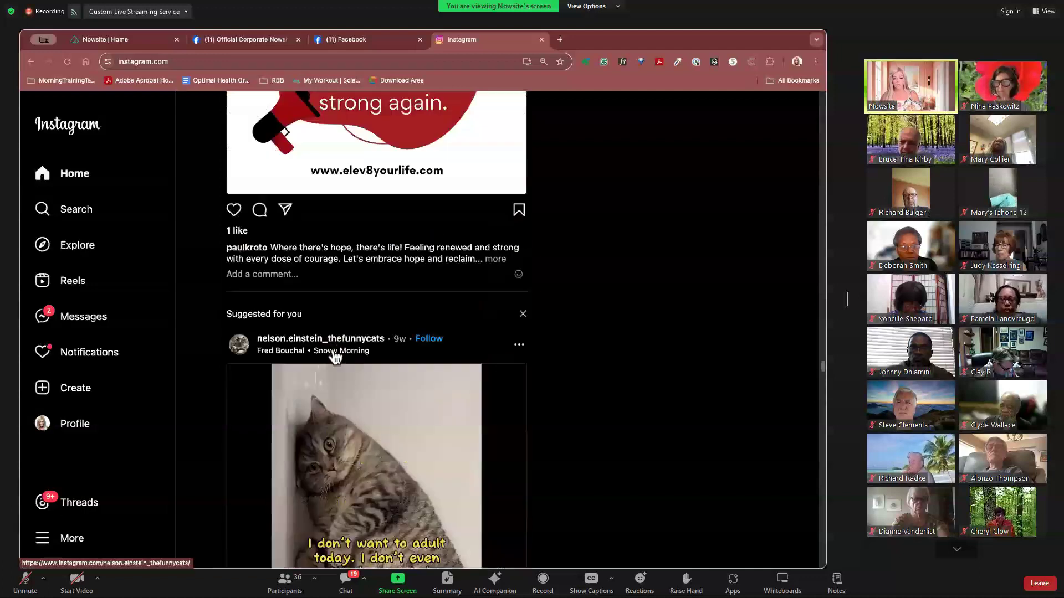
pyautogui.scroll(15, 335, 357)
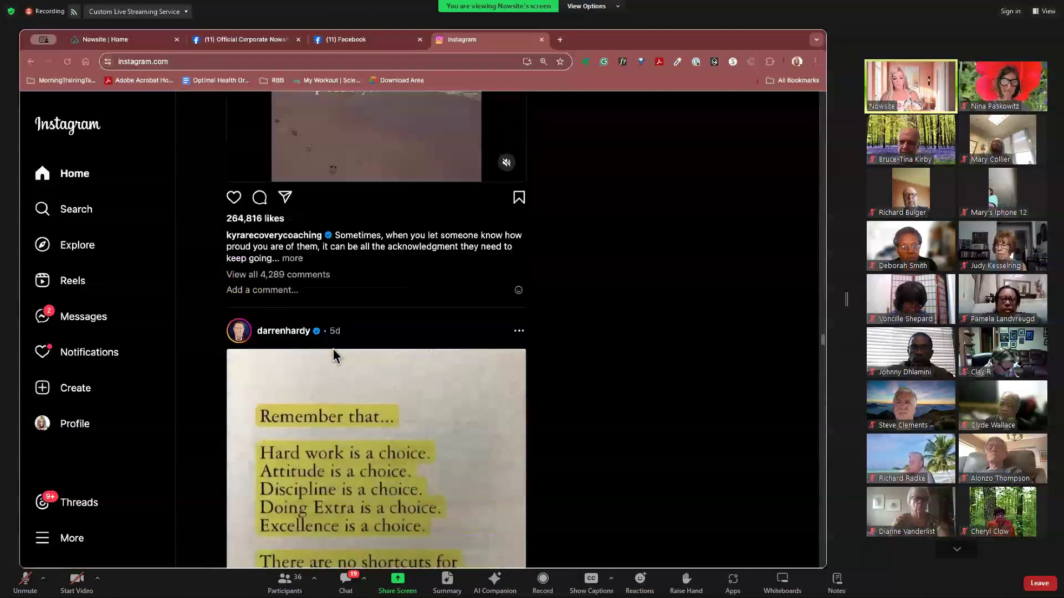
pyautogui.scroll(-5, 334, 355)
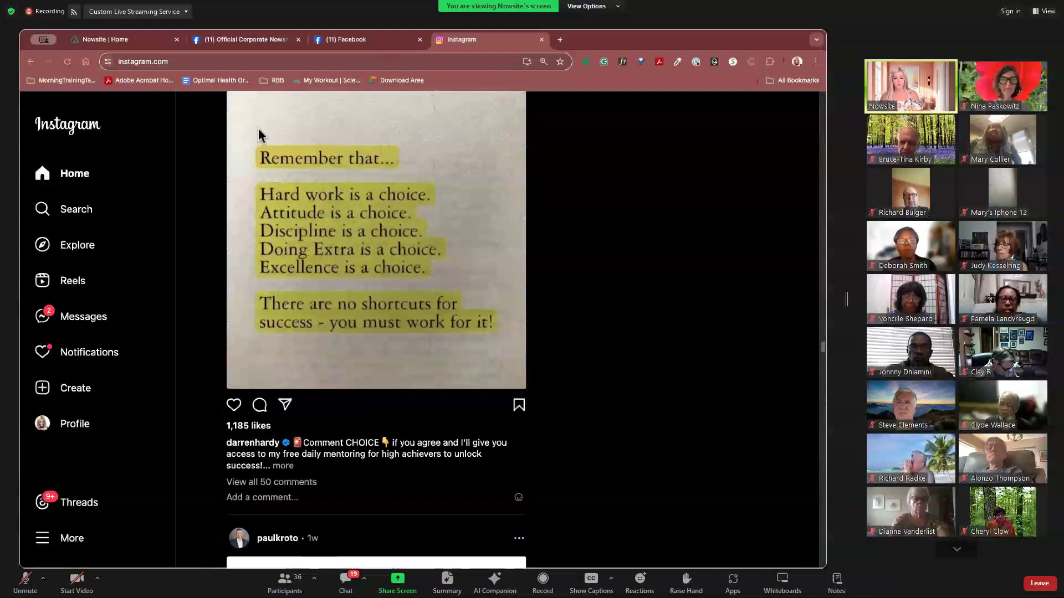
pyautogui.scroll(3, 376, 224)
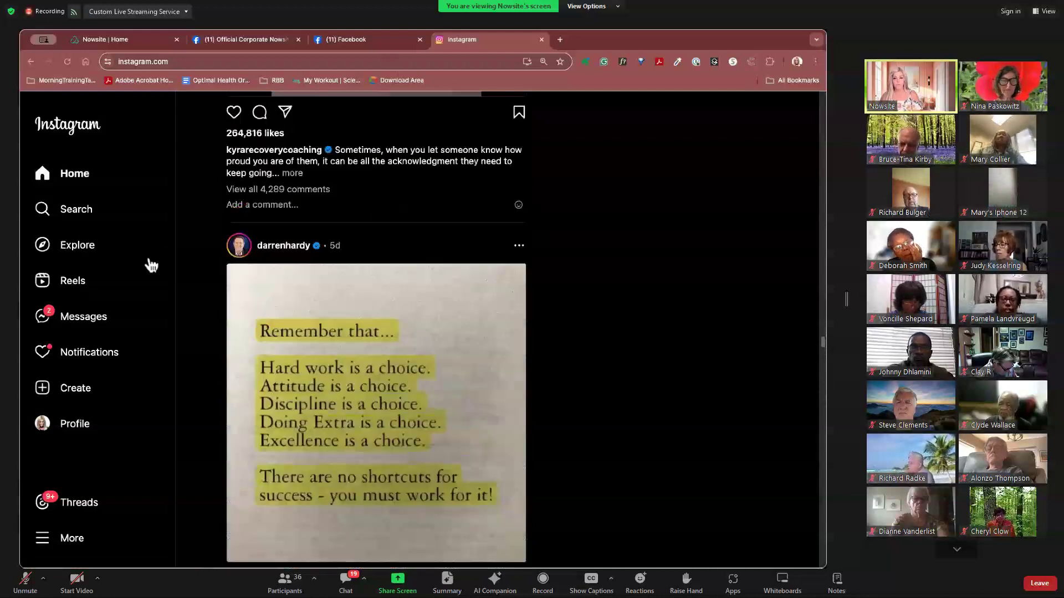
pyautogui.scroll(-13, 361, 265)
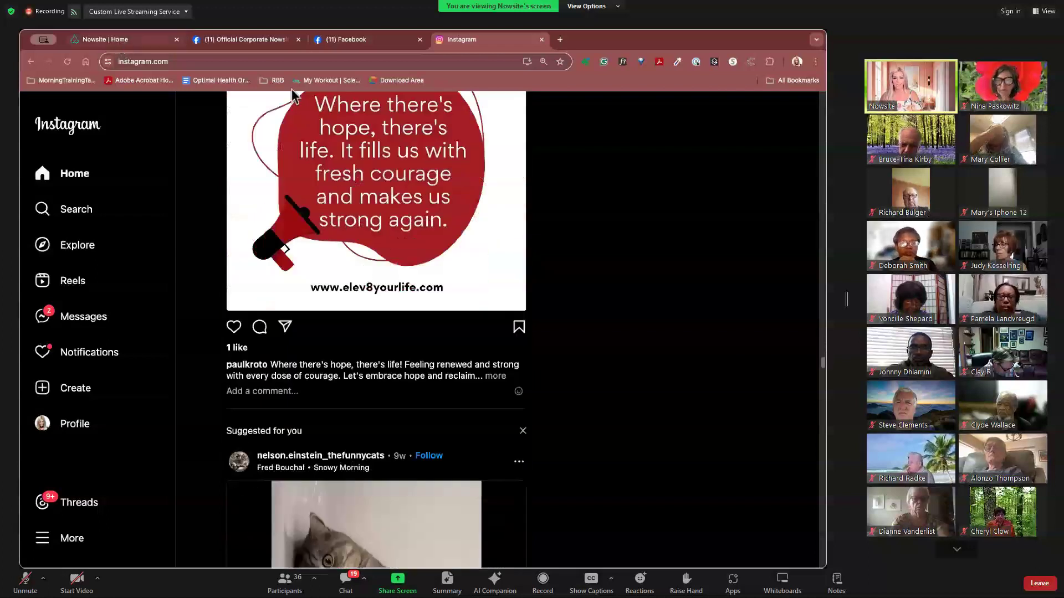
pyautogui.hotkey('ctrl', '1')
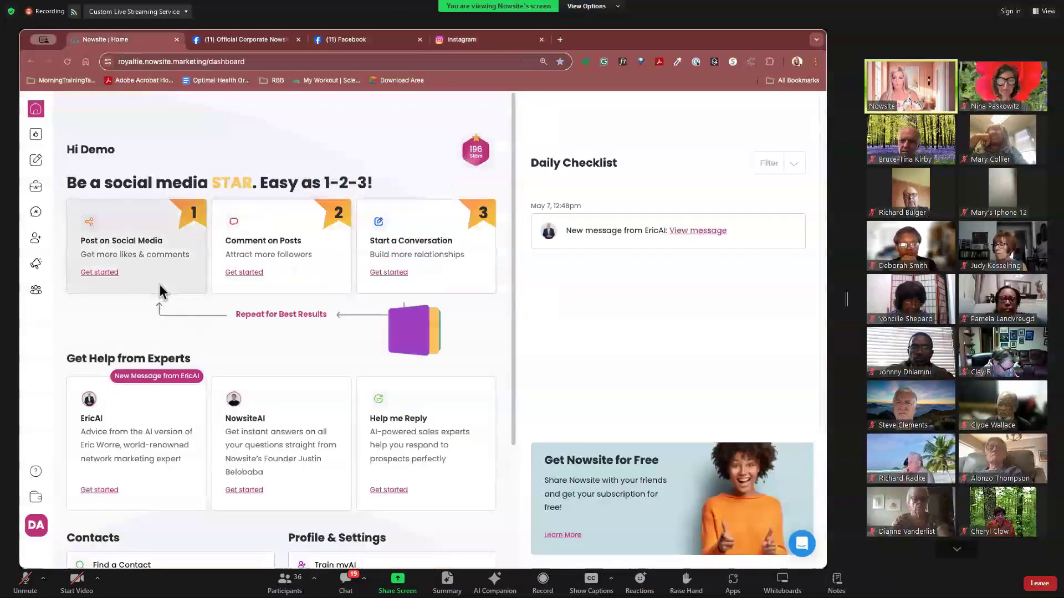
# - Start a new social post from the 'Post on Social Media' dashboard card
pyautogui.click(161, 285)
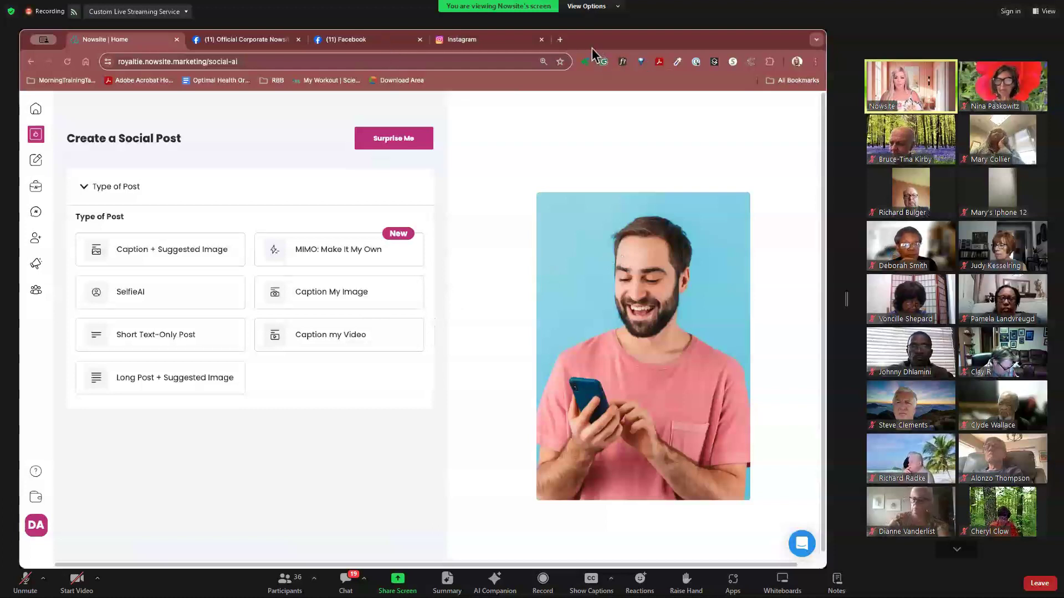
# - Switch to the Facebook tab and scroll the feed down to the Tom Brady roast post
pyautogui.click(353, 43)
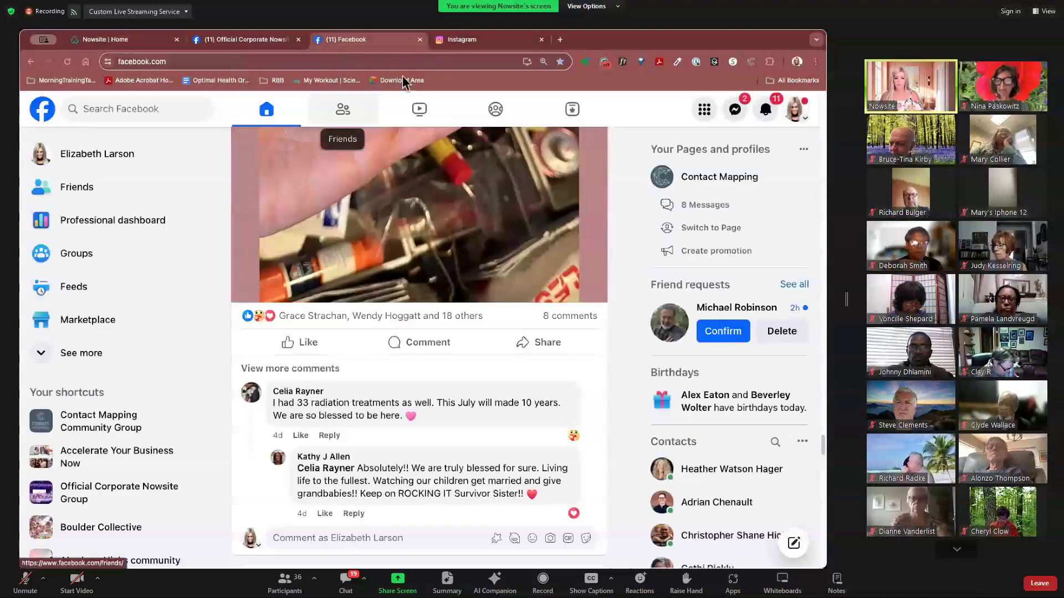
pyautogui.scroll(-6, 368, 162)
pyautogui.scroll(-10, 371, 167)
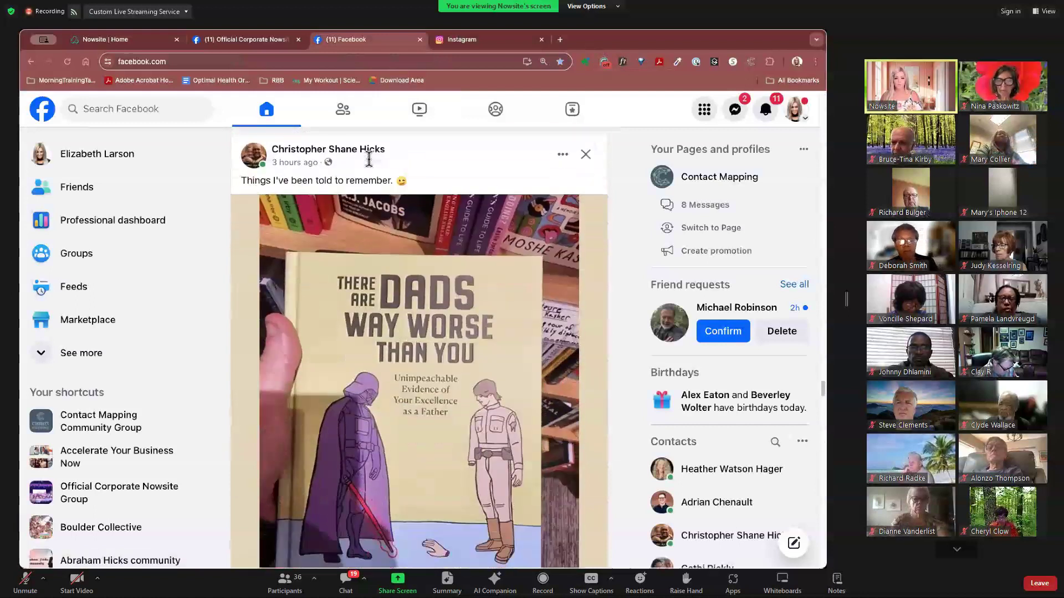
pyautogui.scroll(-7, 369, 160)
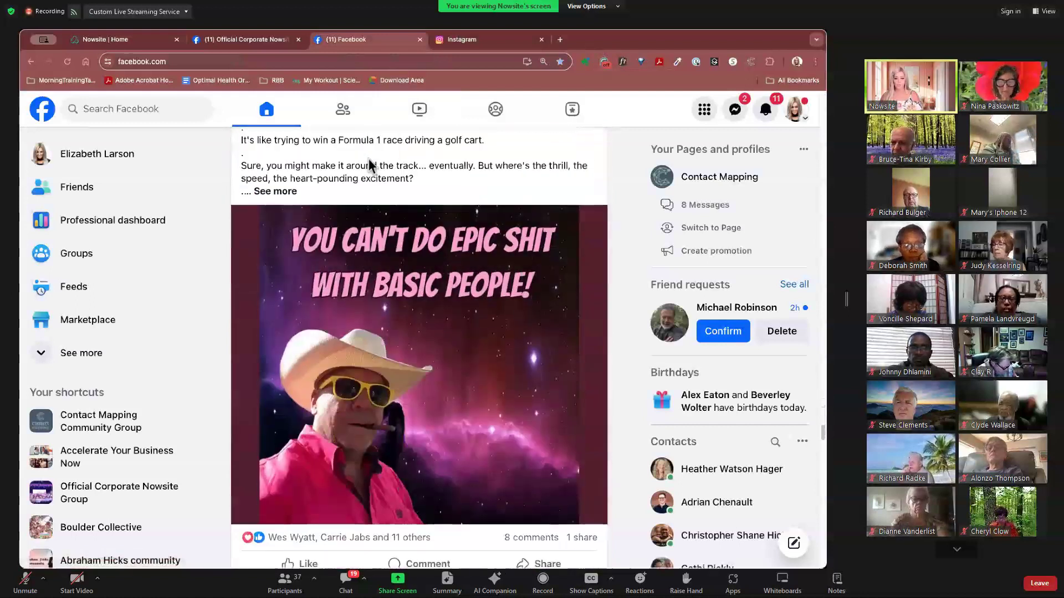
pyautogui.scroll(-4, 347, 174)
pyautogui.scroll(-14, 347, 174)
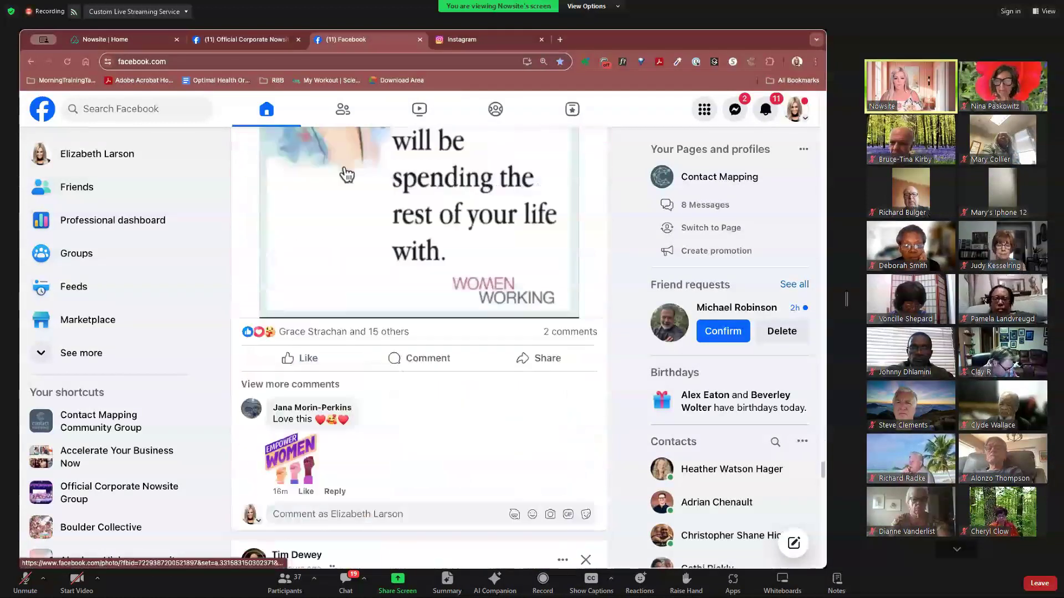
pyautogui.scroll(8, 346, 178)
pyautogui.scroll(-12, 333, 210)
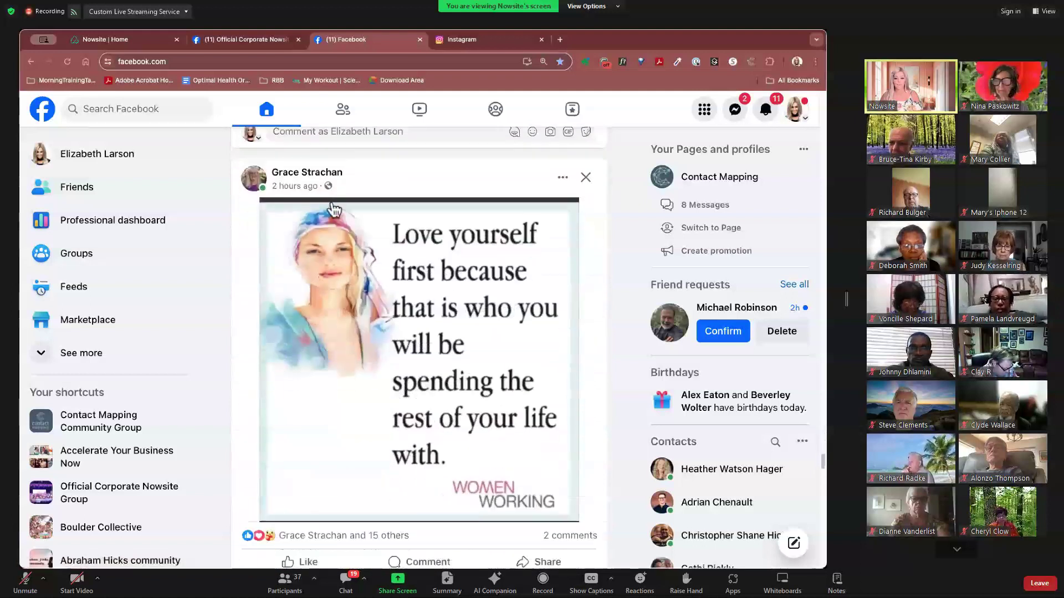
pyautogui.scroll(-12, 333, 210)
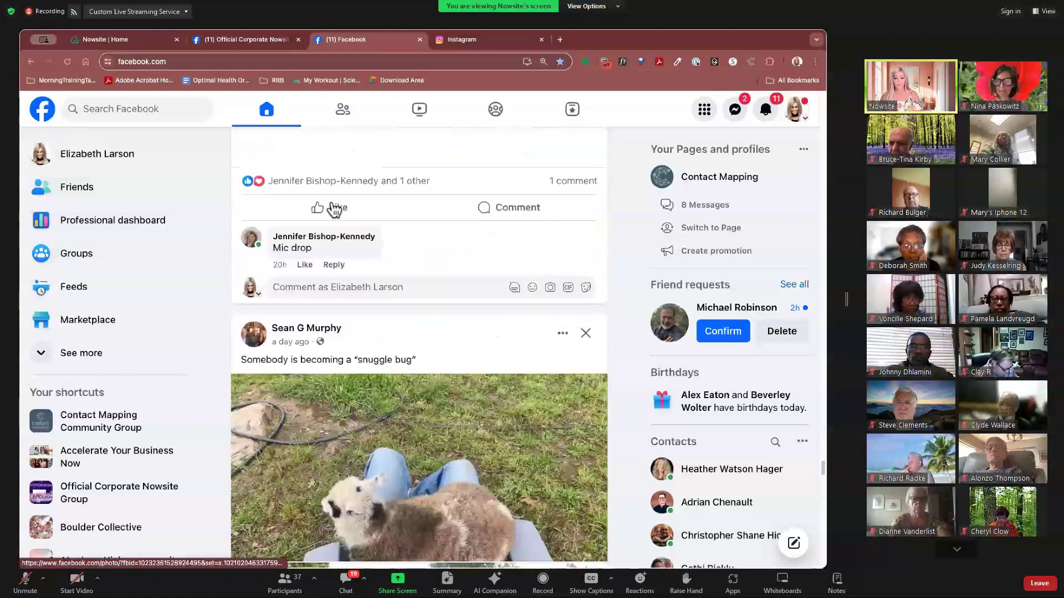
pyautogui.scroll(-15, 333, 209)
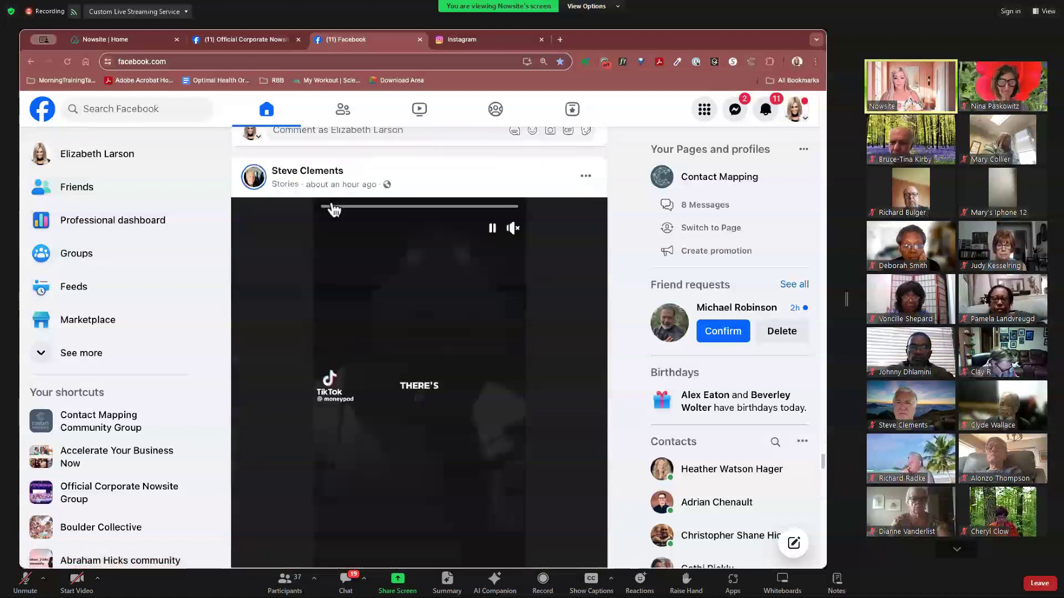
pyautogui.scroll(-10, 333, 209)
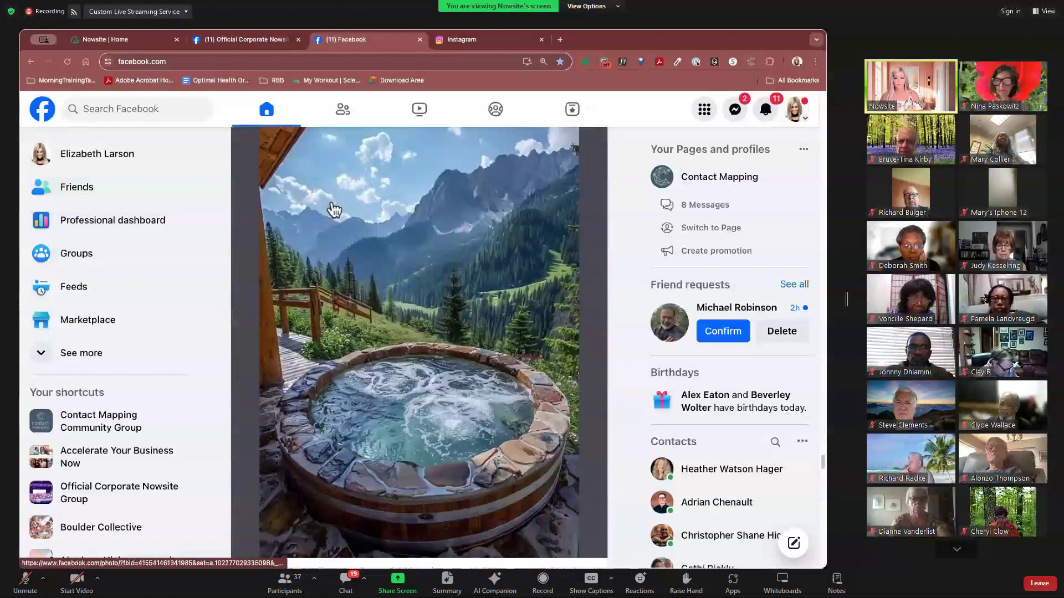
pyautogui.scroll(-15, 333, 210)
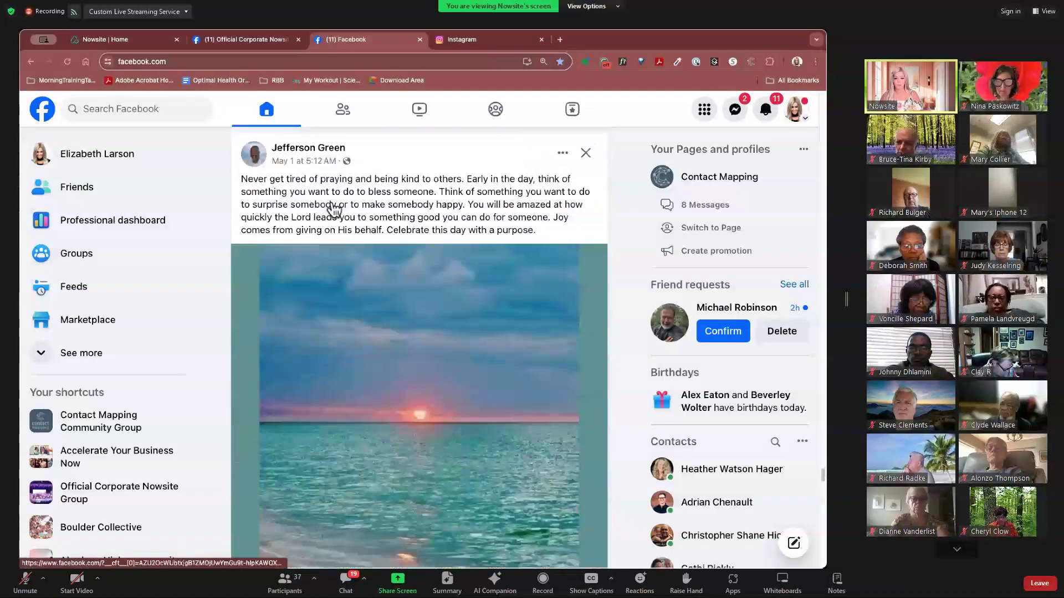
pyautogui.scroll(-15, 333, 210)
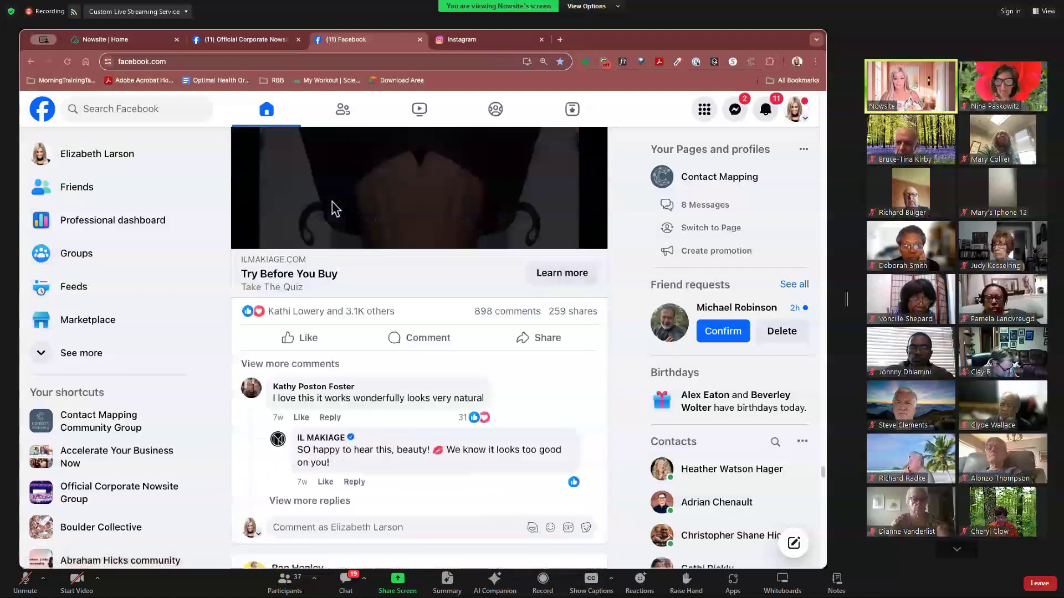
pyautogui.scroll(-15, 332, 203)
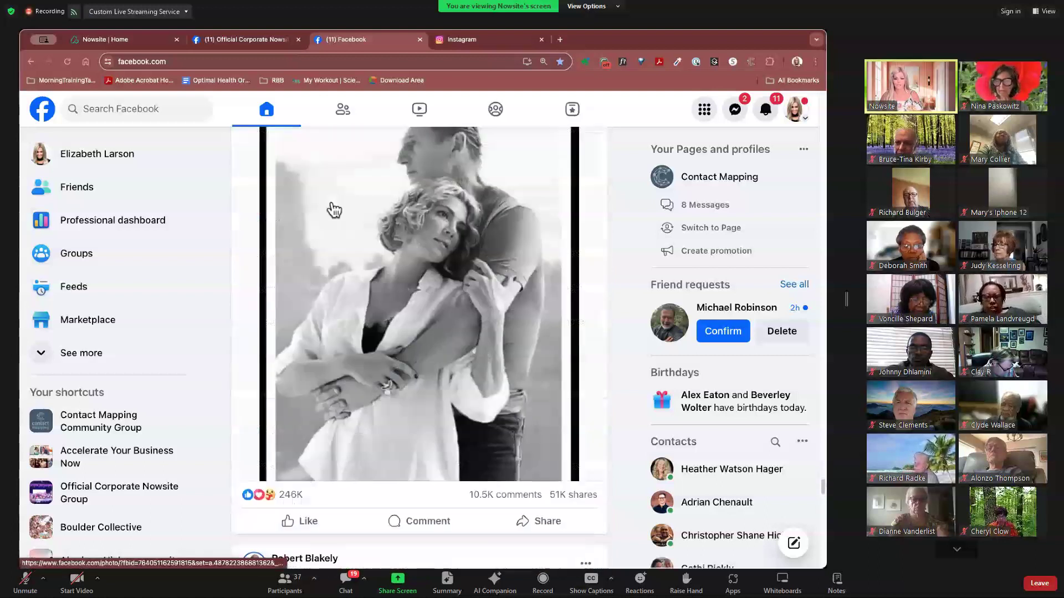
pyautogui.scroll(-15, 333, 209)
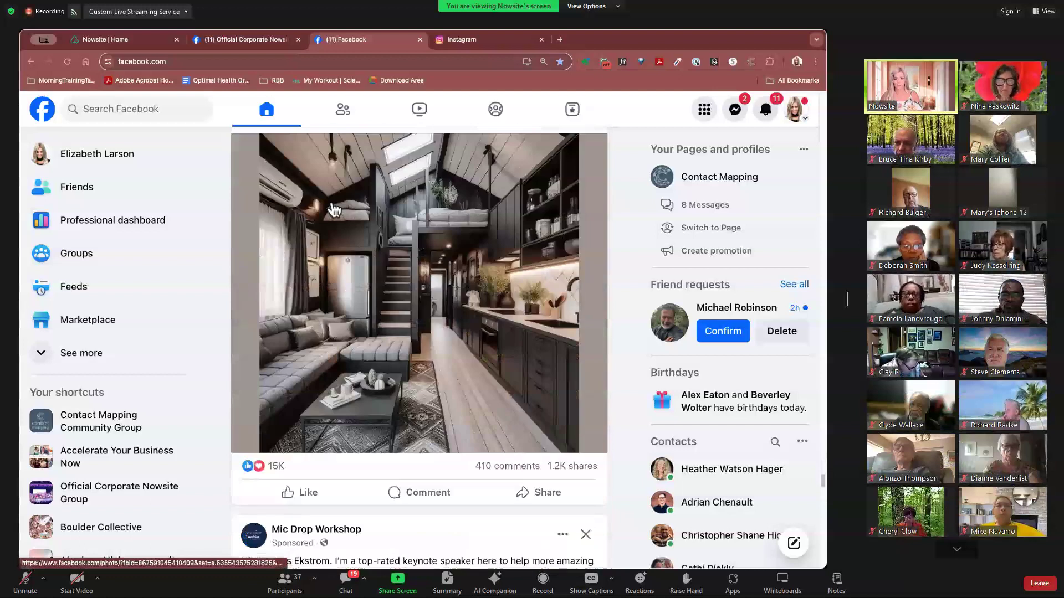
pyautogui.scroll(-15, 333, 209)
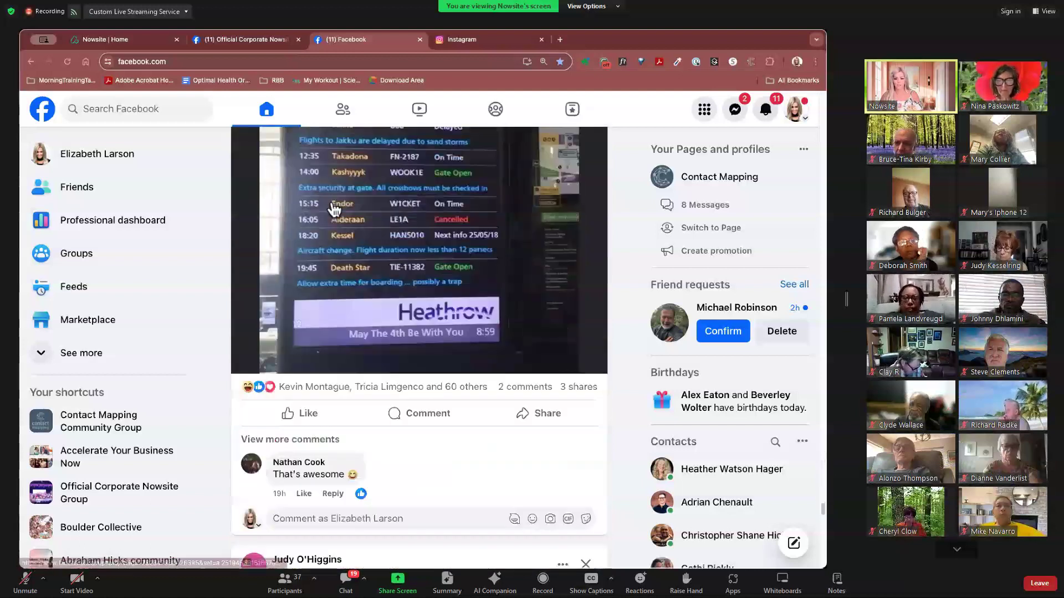
pyautogui.scroll(-12, 333, 210)
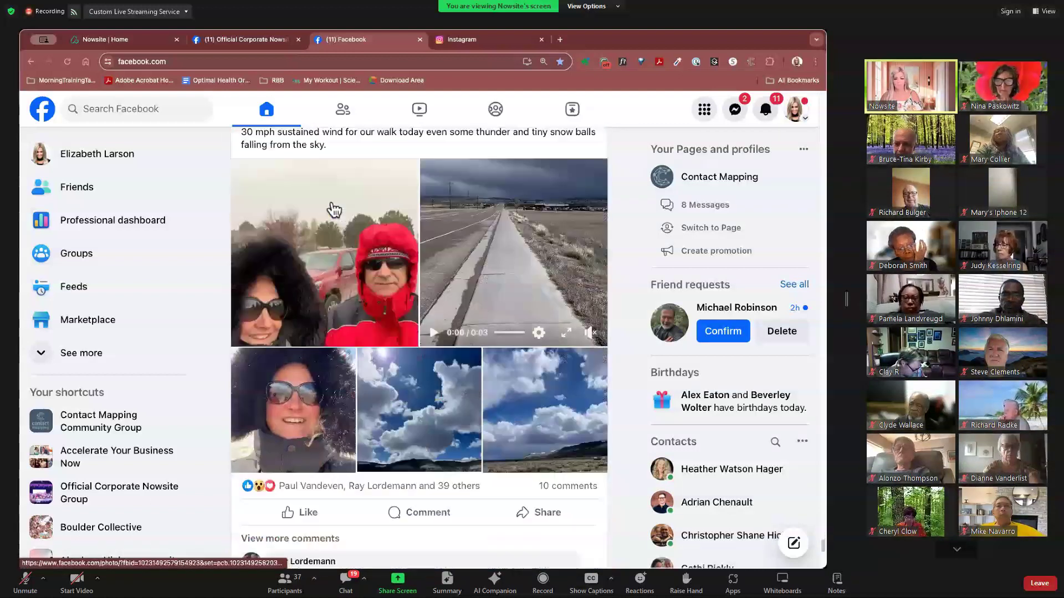
pyautogui.scroll(-10, 333, 209)
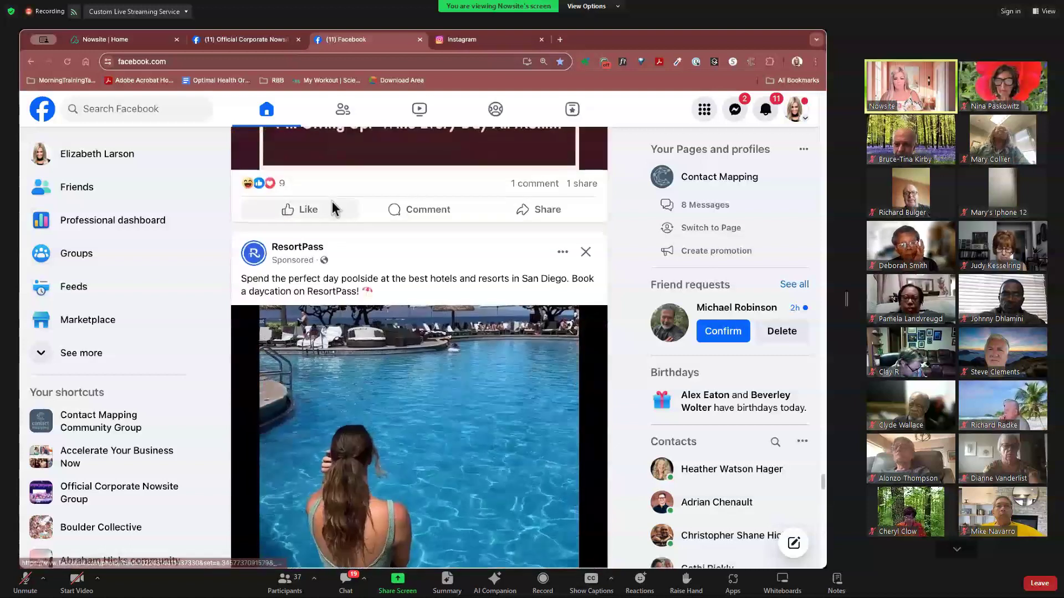
pyautogui.scroll(-12, 333, 209)
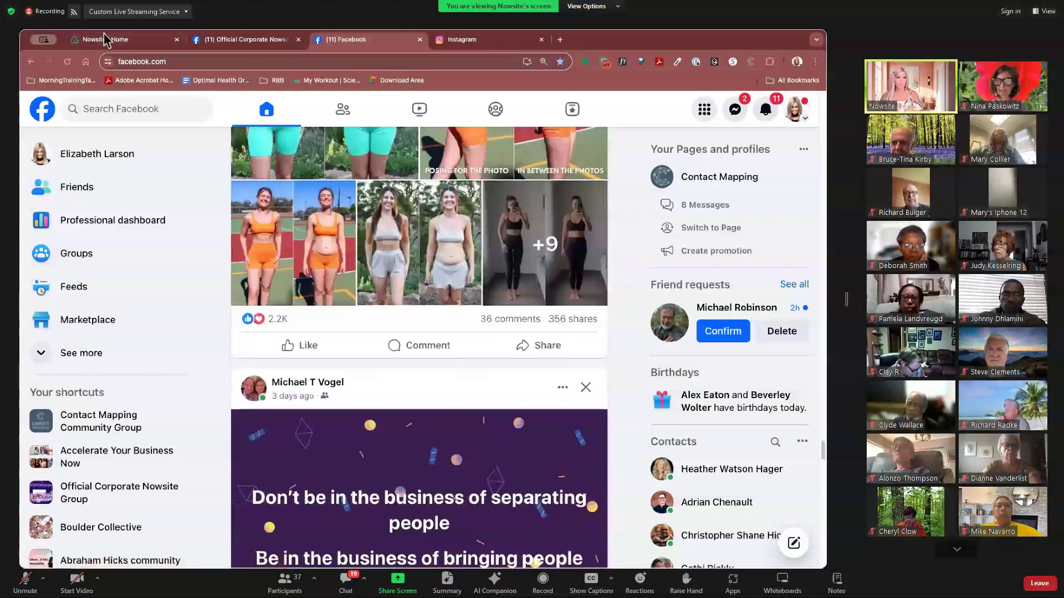
pyautogui.scroll(4, 316, 222)
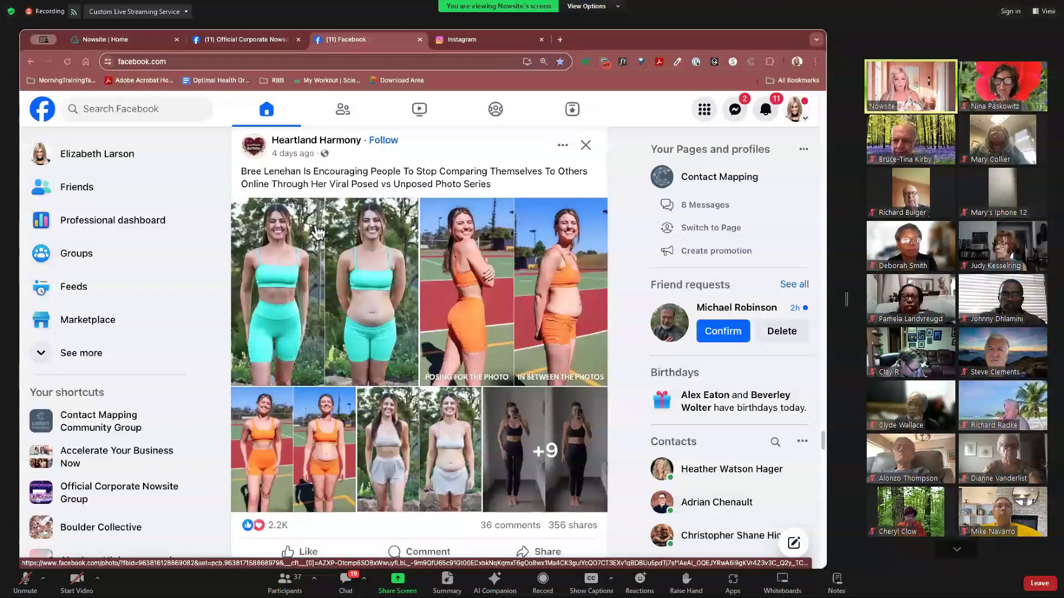
pyautogui.scroll(-20, 317, 232)
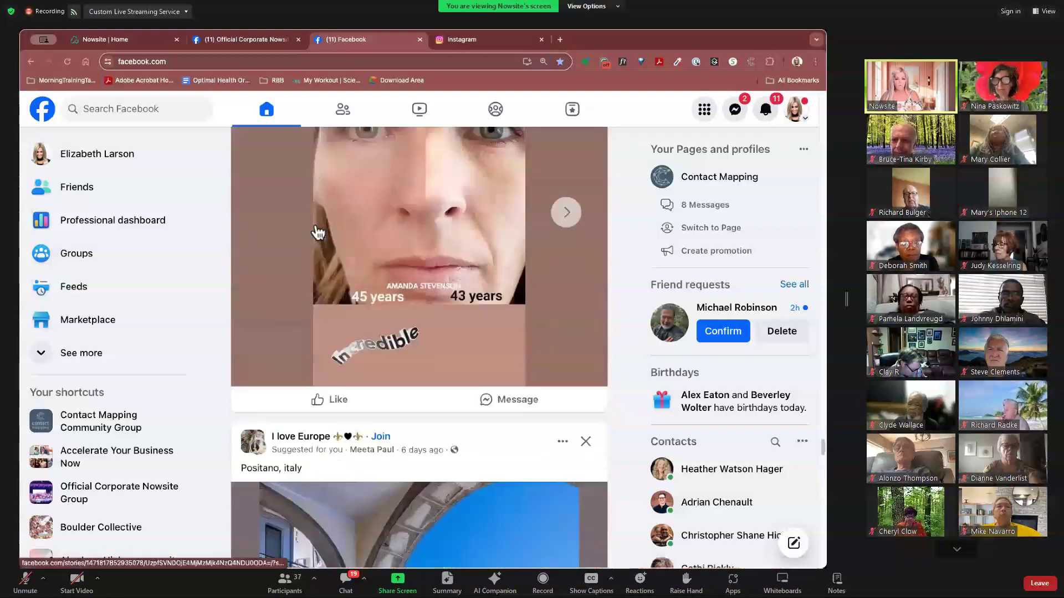
pyautogui.scroll(-15, 317, 231)
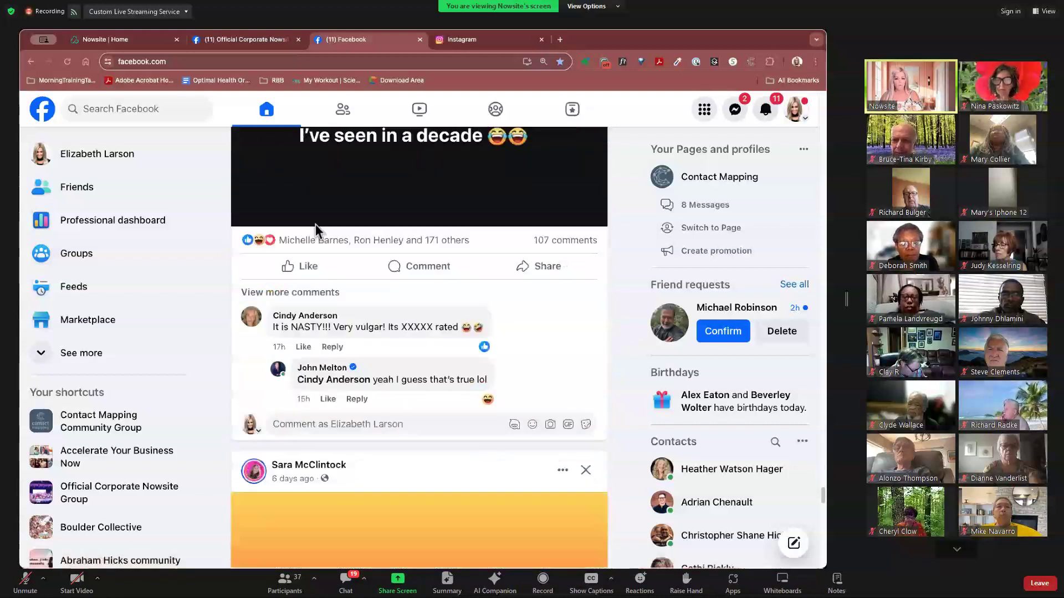
pyautogui.scroll(-8, 315, 230)
pyautogui.scroll(11, 315, 233)
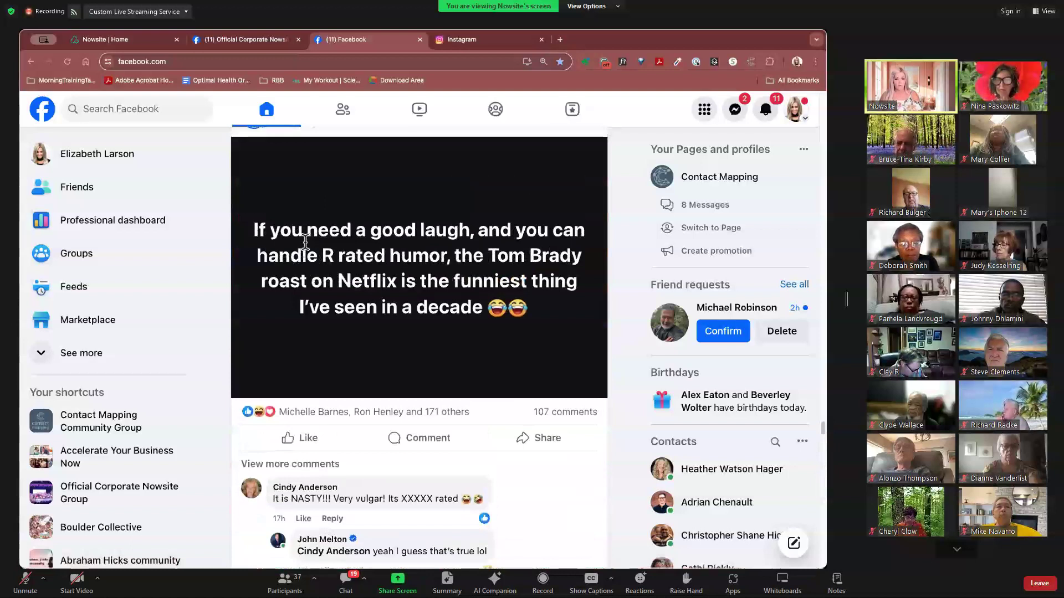
# - Return to the Nowsite tab and pick the 'Caption + Suggested Image' post type
pyautogui.click(113, 40)
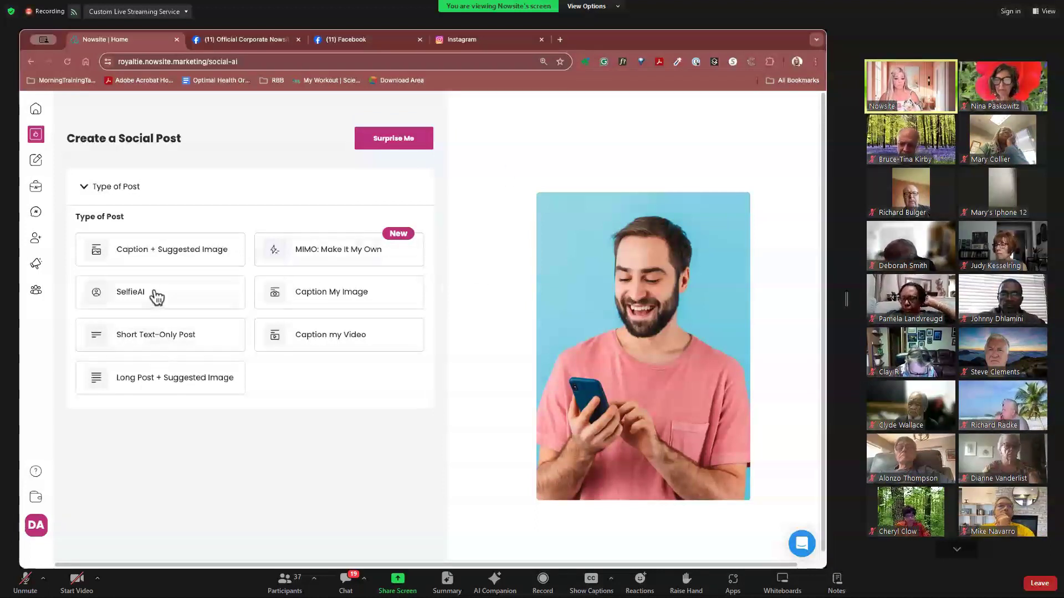
pyautogui.click(142, 249)
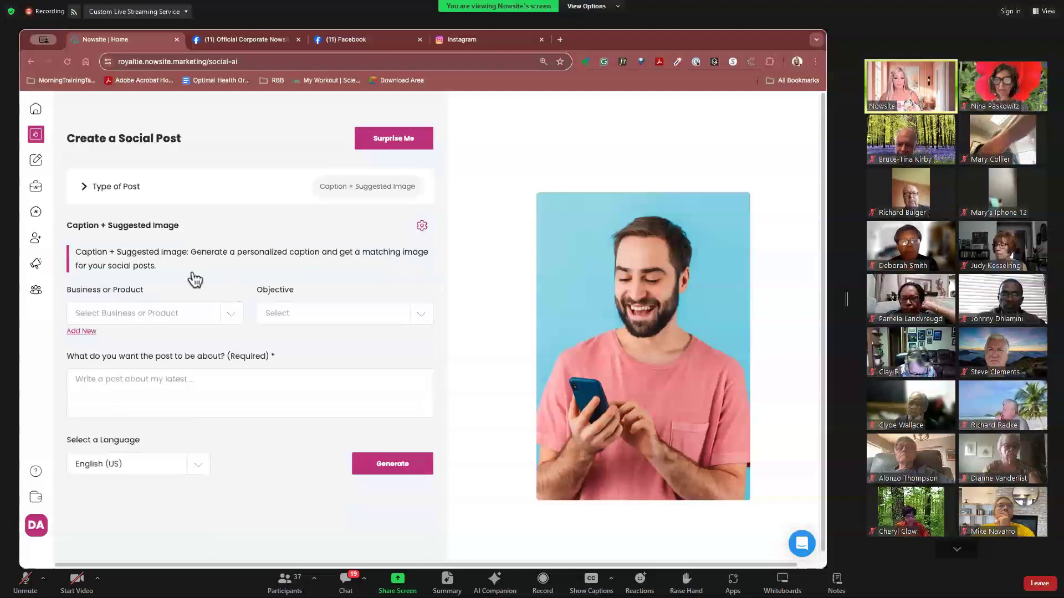
# - Enter '#wealthWed' as the post topic, preceded by 'Beeing in control of the finances I make...' story
pyautogui.click(330, 390)
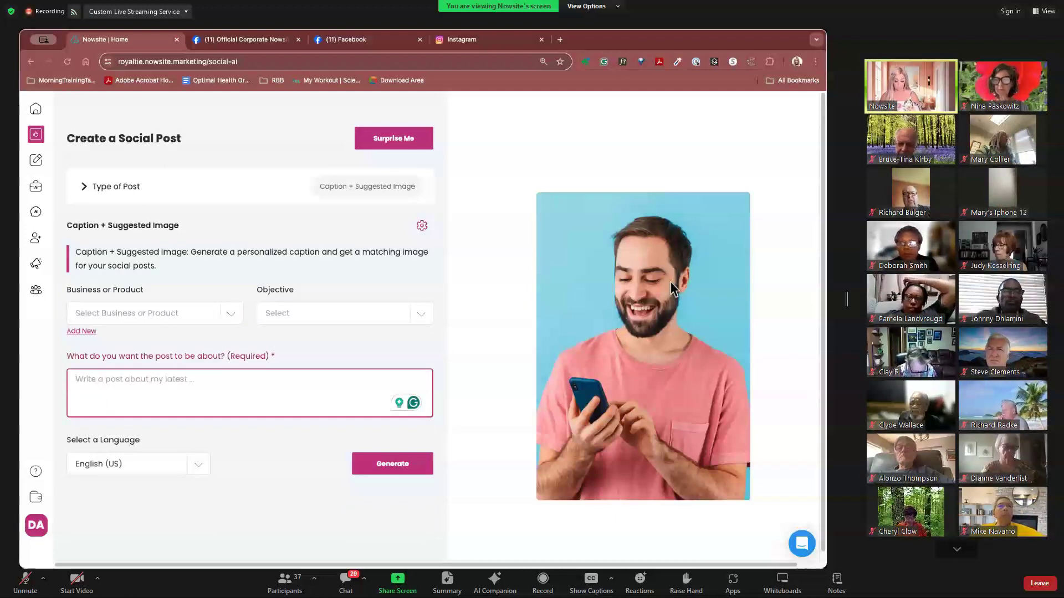
pyautogui.write('#')
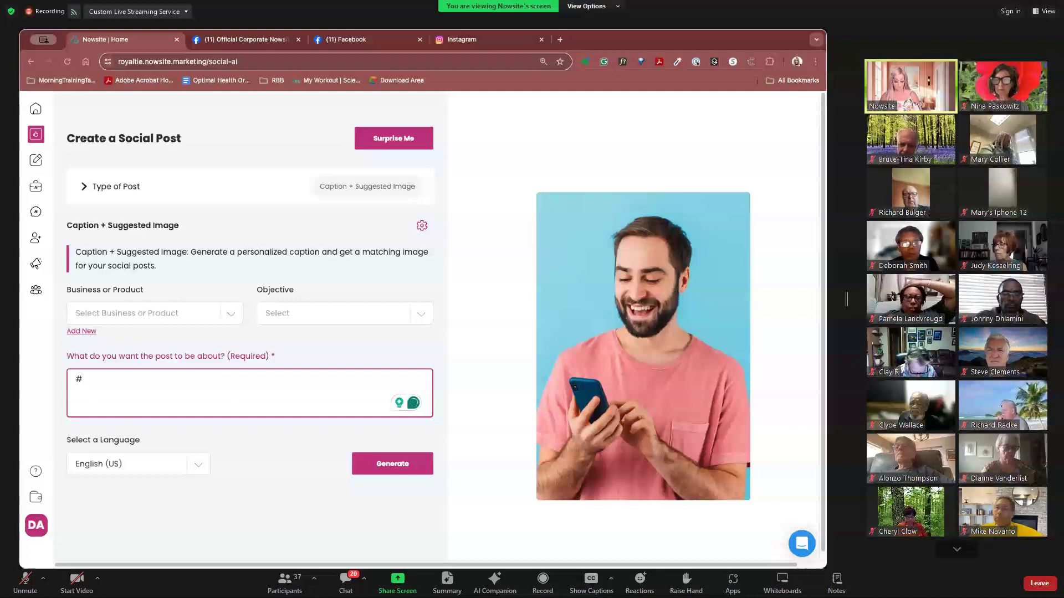
pyautogui.write('wealth')
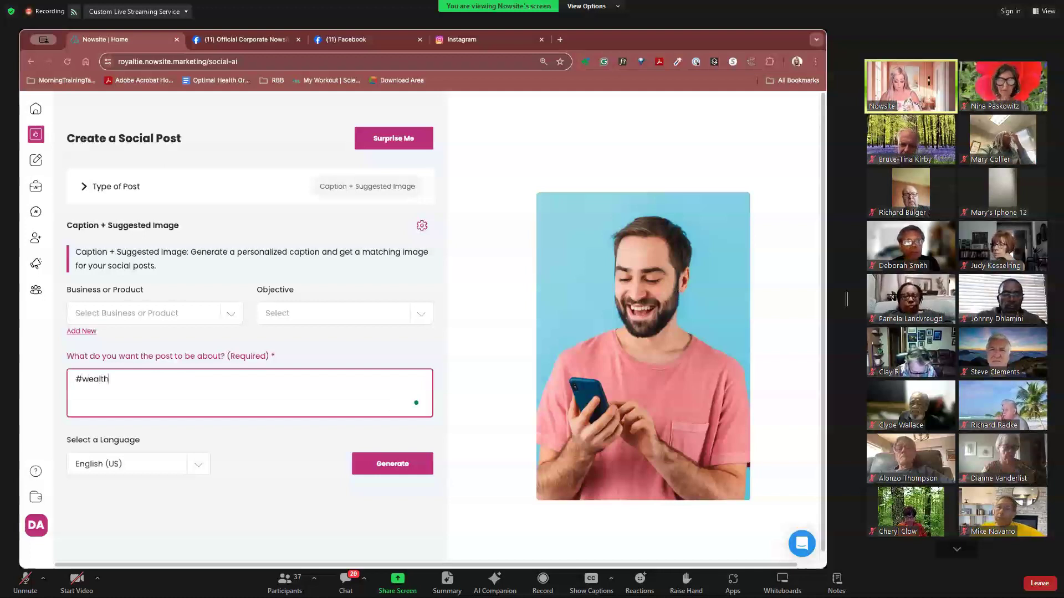
pyautogui.write('Wed')
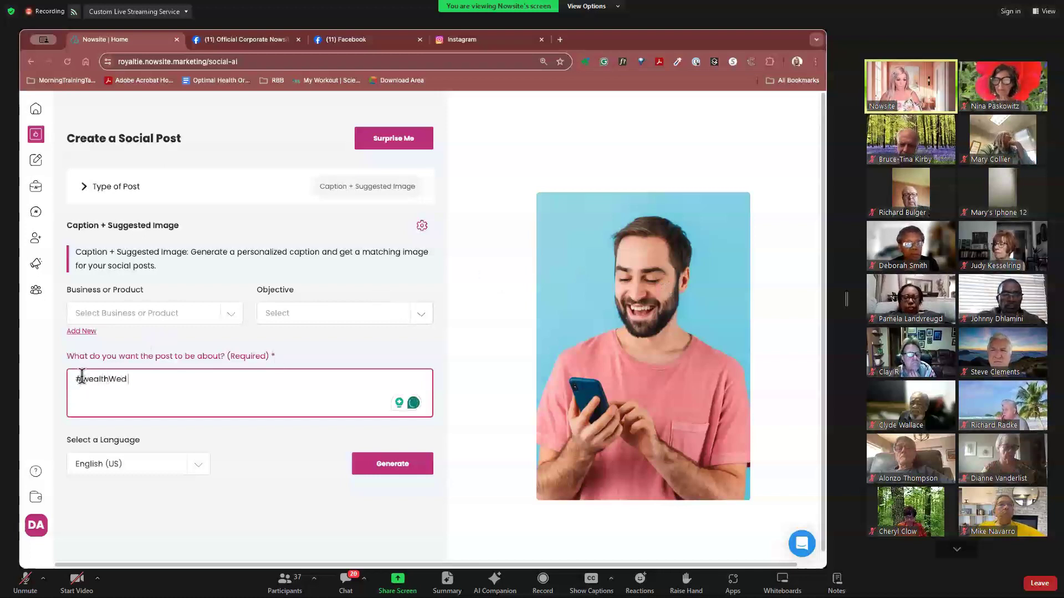
pyautogui.press('Home')
pyautogui.write('Beeing in')
pyautogui.write(' contr')
pyautogui.write('ol of t')
pyautogui.write('he fi')
pyautogui.write('nances ')
pyautogui.write('I make ')
pyautogui.write('is so imp')
pyautogui.write('ortant to m')
pyautogui.write('e. ')
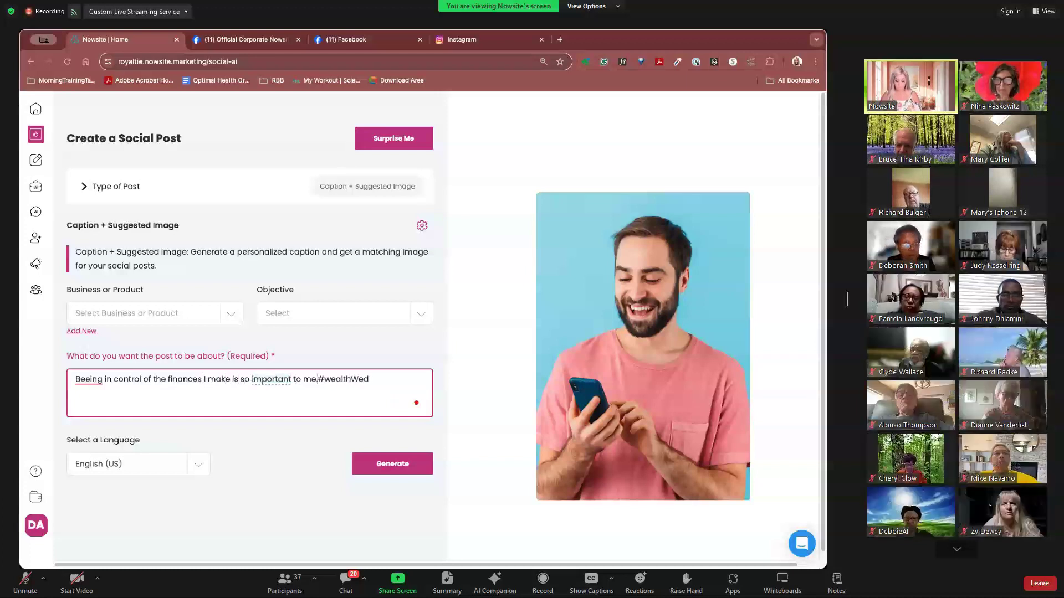
pyautogui.write('I had a ')
pyautogui.write('revelati')
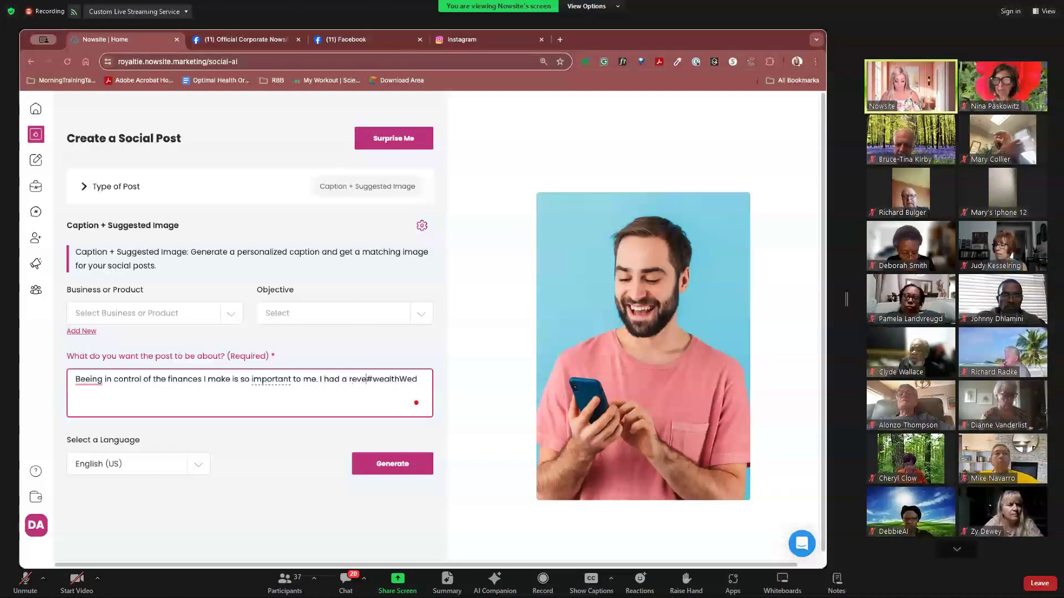
pyautogui.write('on late ')
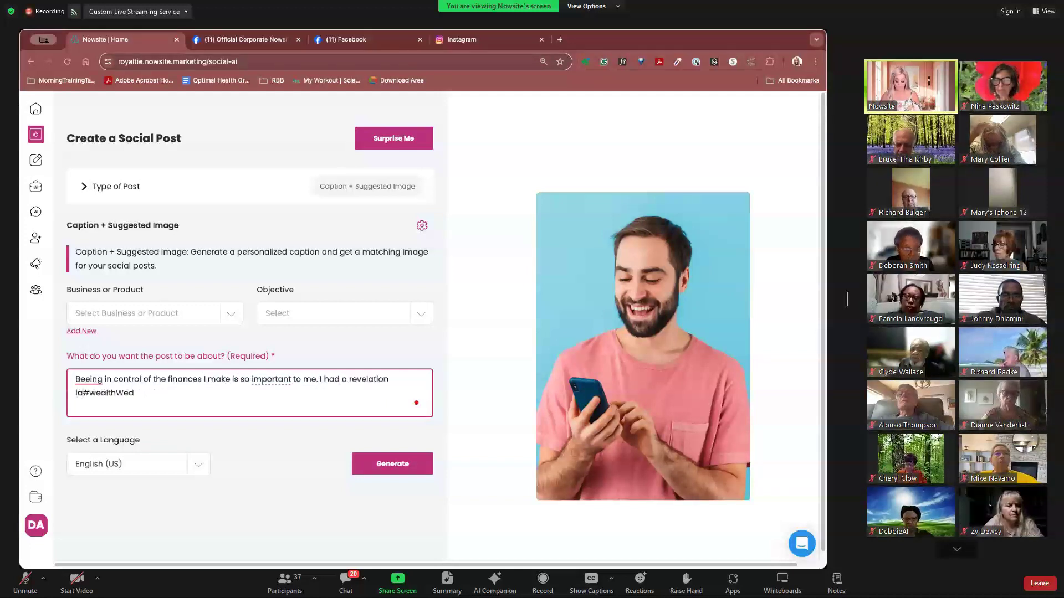
pyautogui.write('in life ')
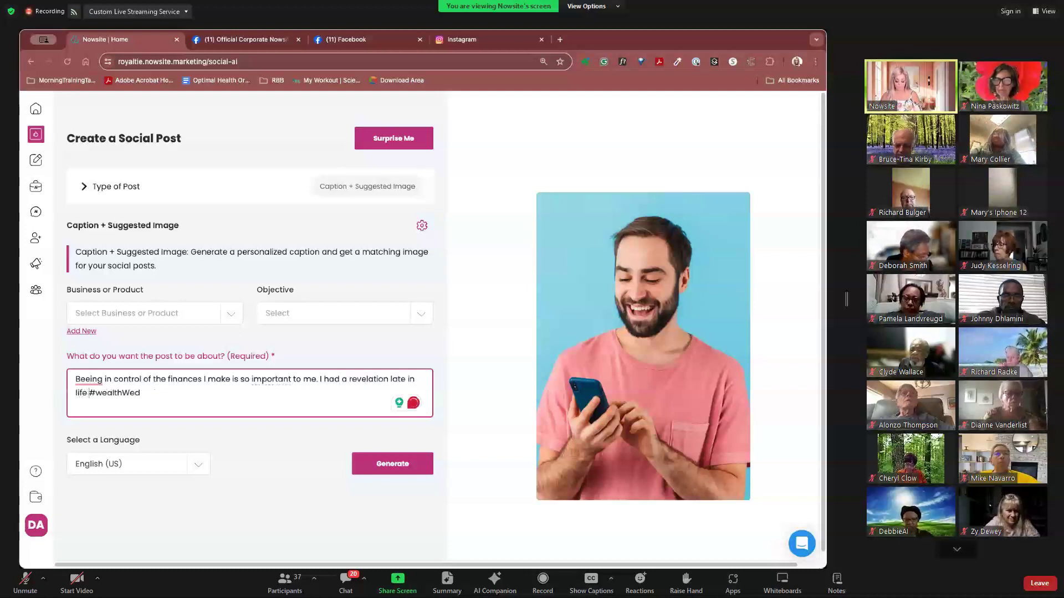
pyautogui.write('that a job o')
pyautogui.write('ould never pay me wha')
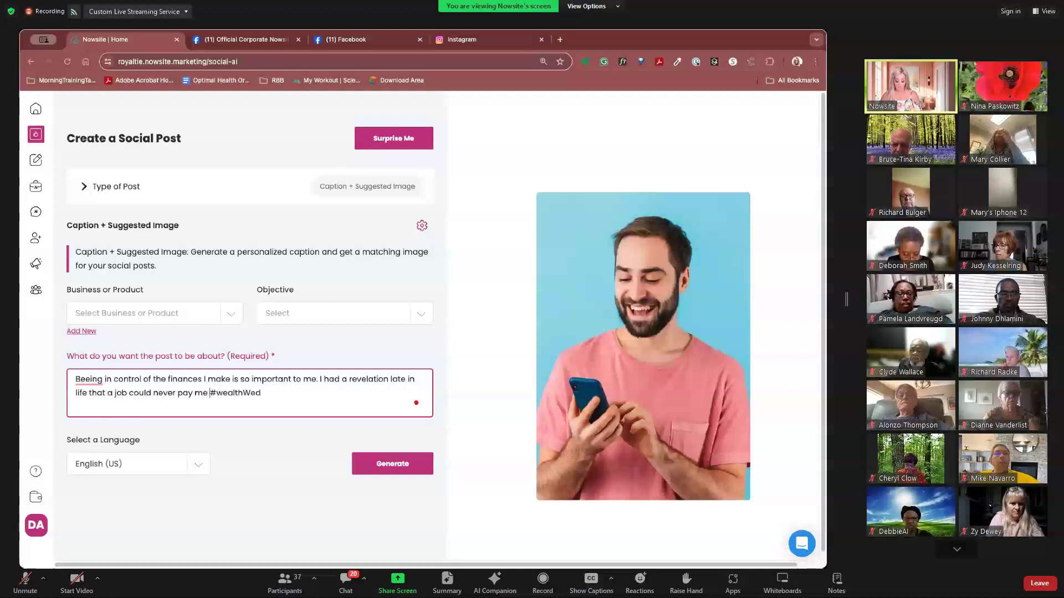
pyautogui.write('t I am ')
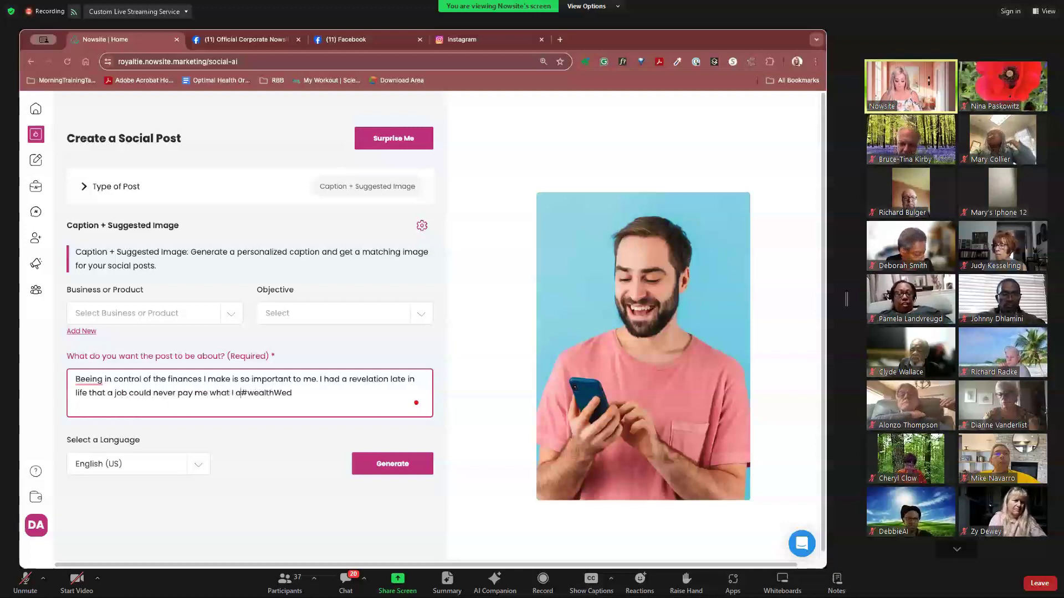
pyautogui.write('worth.')
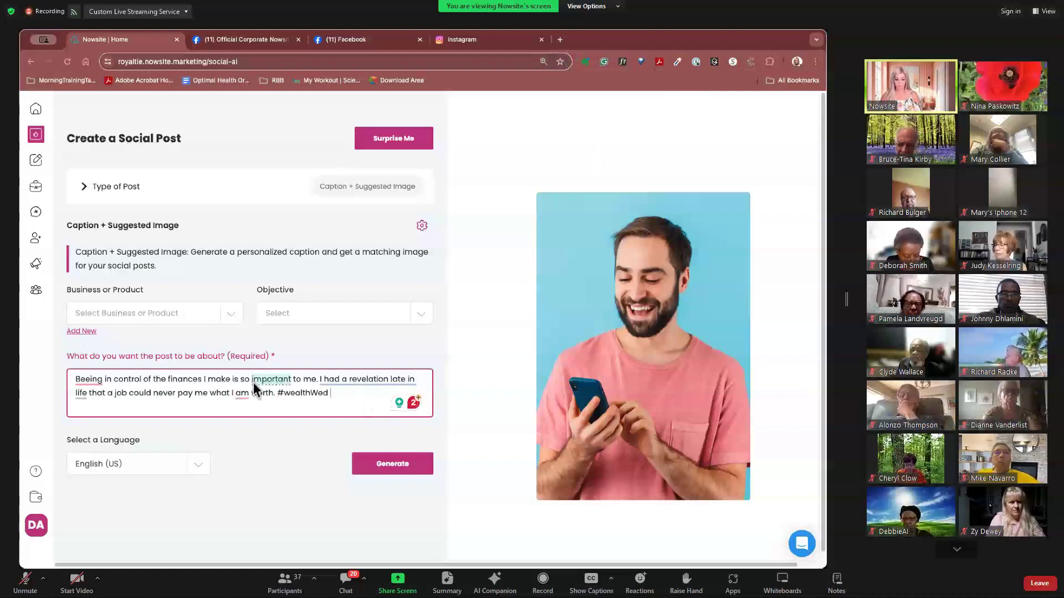
# - Continue the topic after #wealthWed, ending 'Now I have a life I love with freedom, travel, and joy.'
pyautogui.click(360, 392)
pyautogui.write('Once I had')
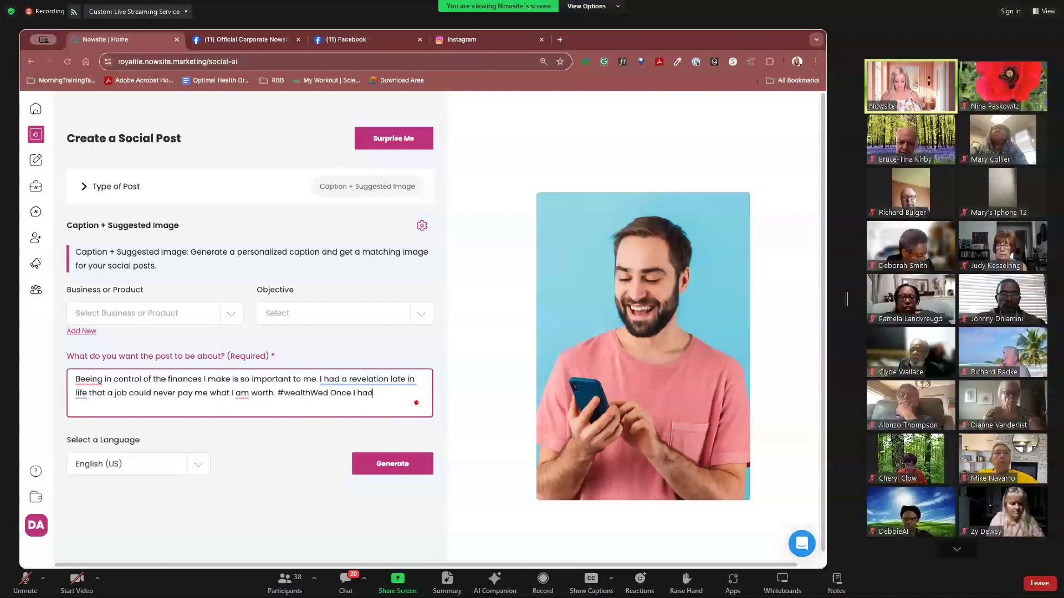
pyautogui.write(' that revelatiom')
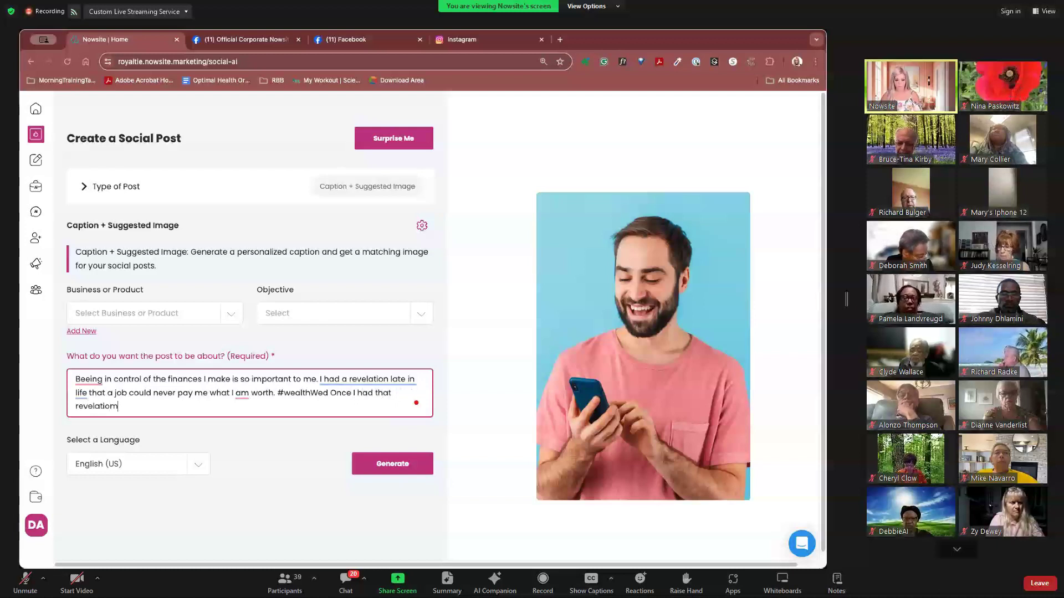
pyautogui.press('BackSpace')
pyautogui.write('n,')
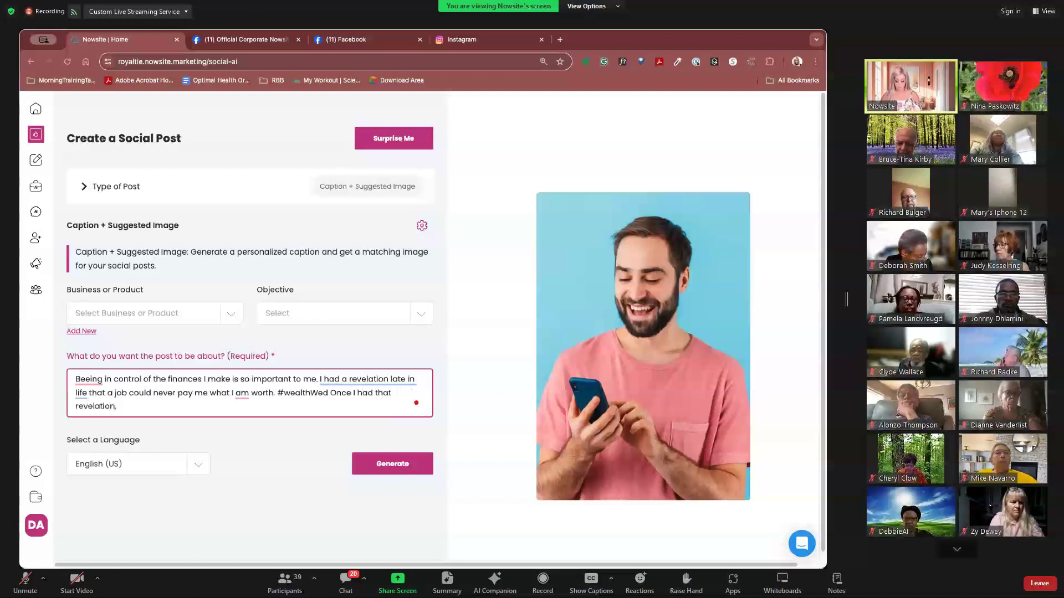
pyautogui.write(' I took cont')
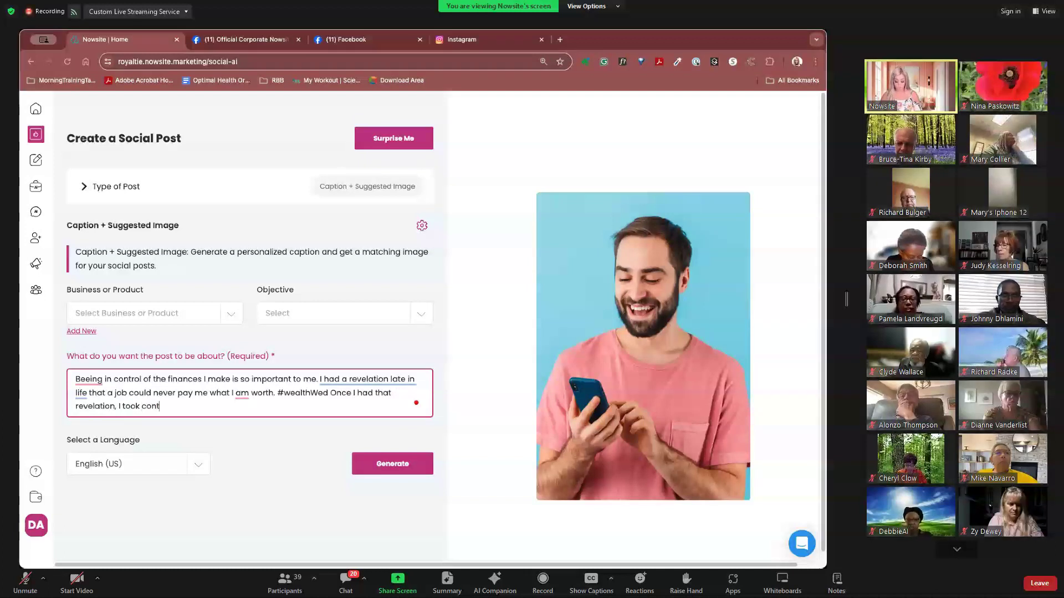
pyautogui.write('rol of my life and finance')
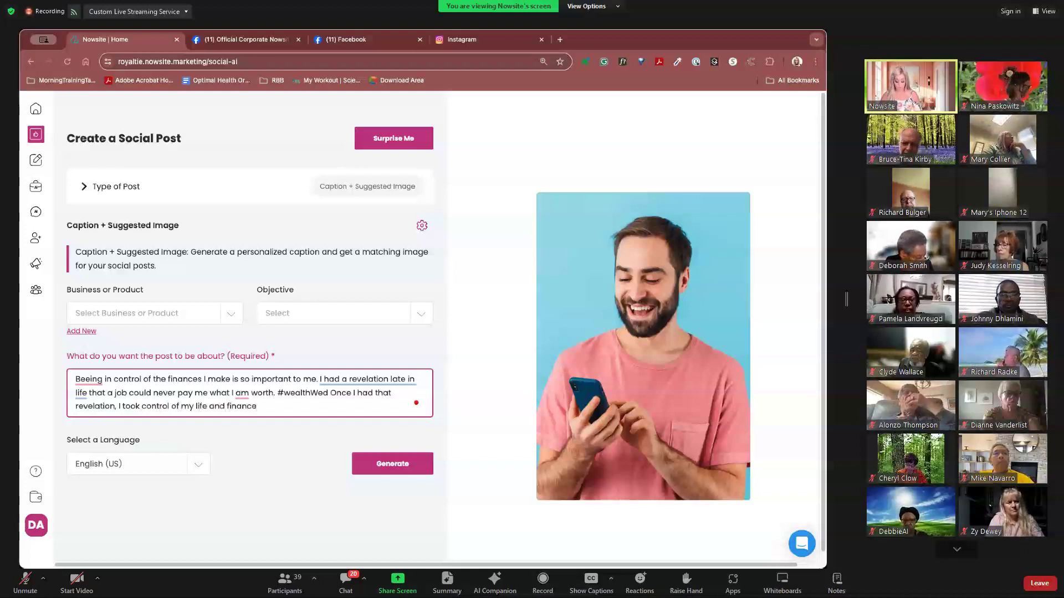
pyautogui.write(' by start ')
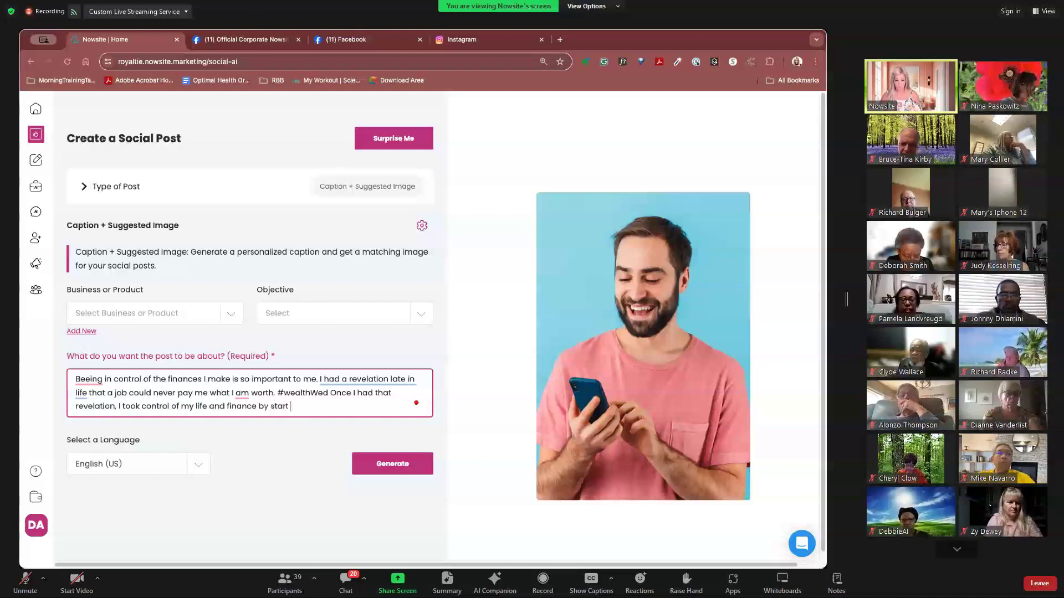
pyautogui.write('my own b')
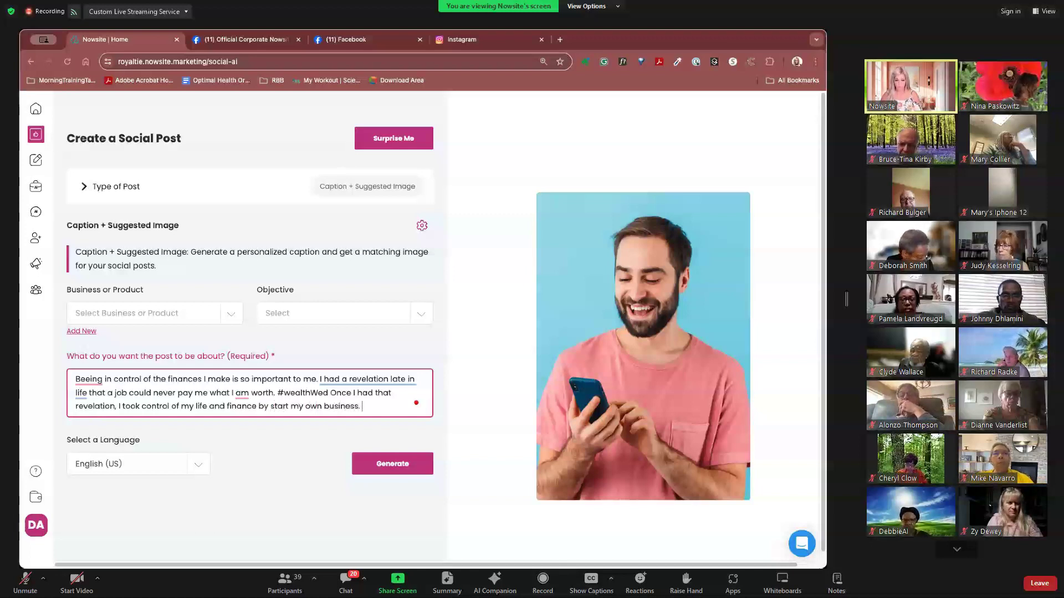
pyautogui.write('usiness. ')
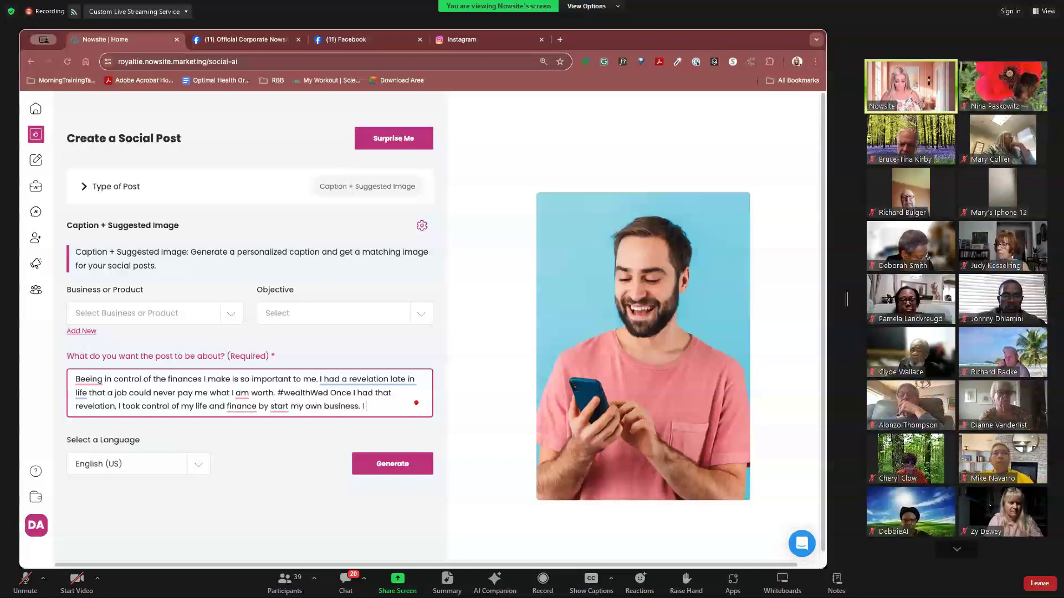
pyautogui.write('I made a de')
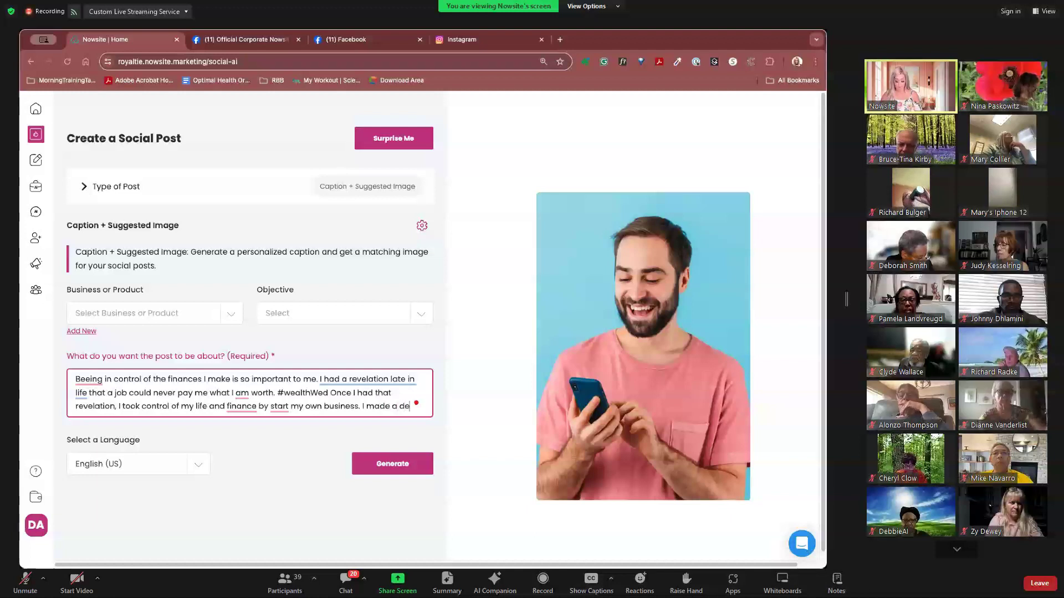
pyautogui.write('cision that if I was going to')
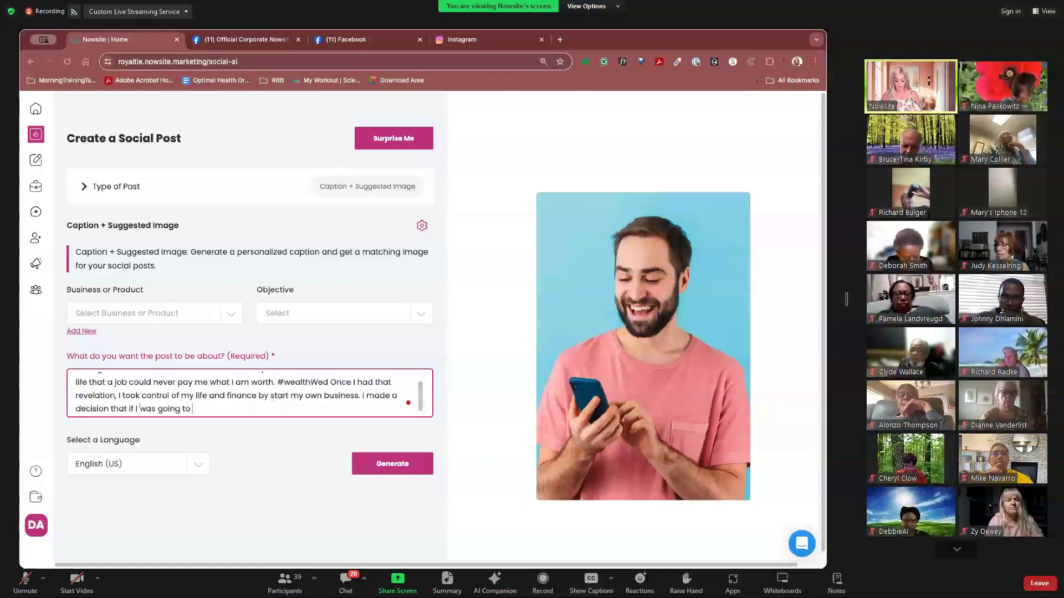
pyautogui.write('work that')
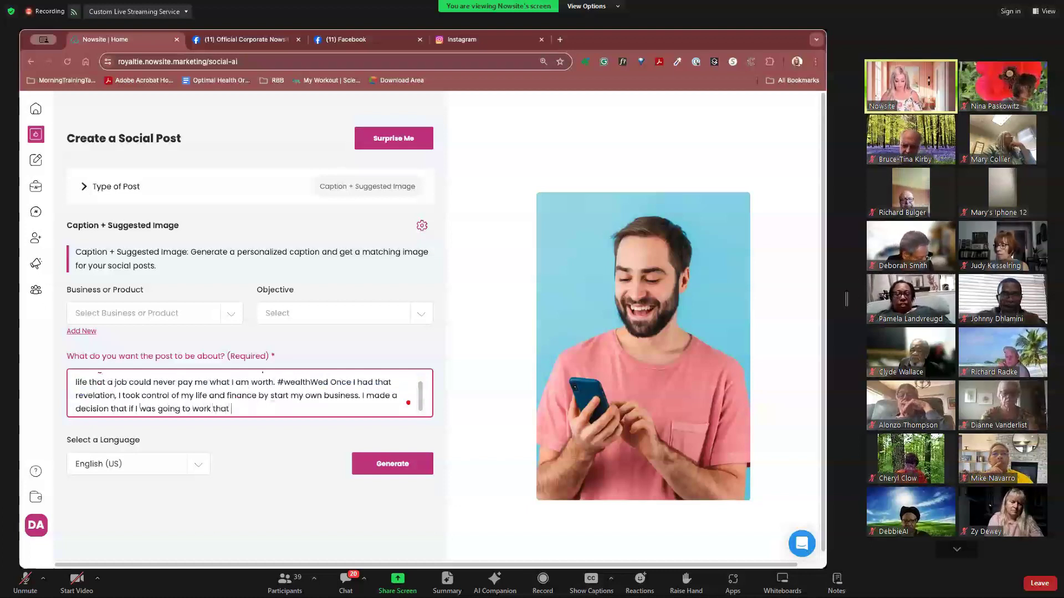
pyautogui.write(' hard, it was going to be for')
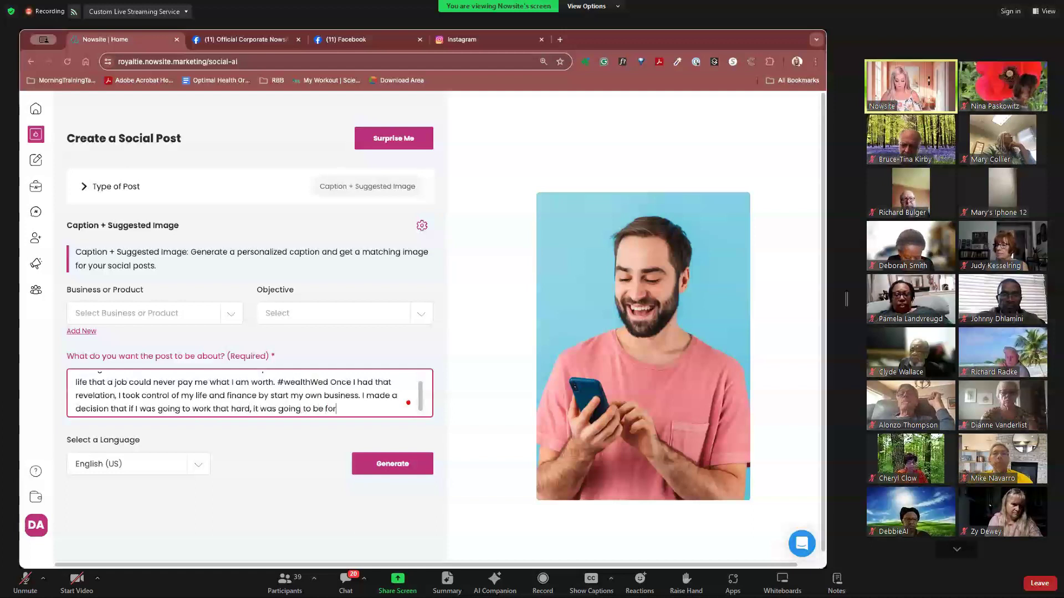
pyautogui.write(' me. ')
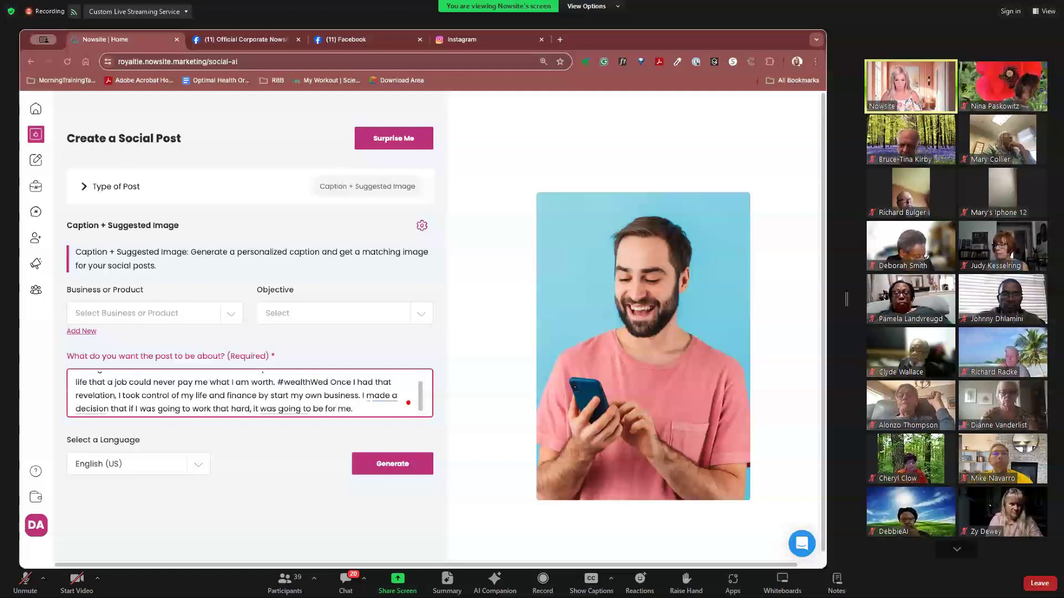
pyautogui.write('Now I have a life I loove')
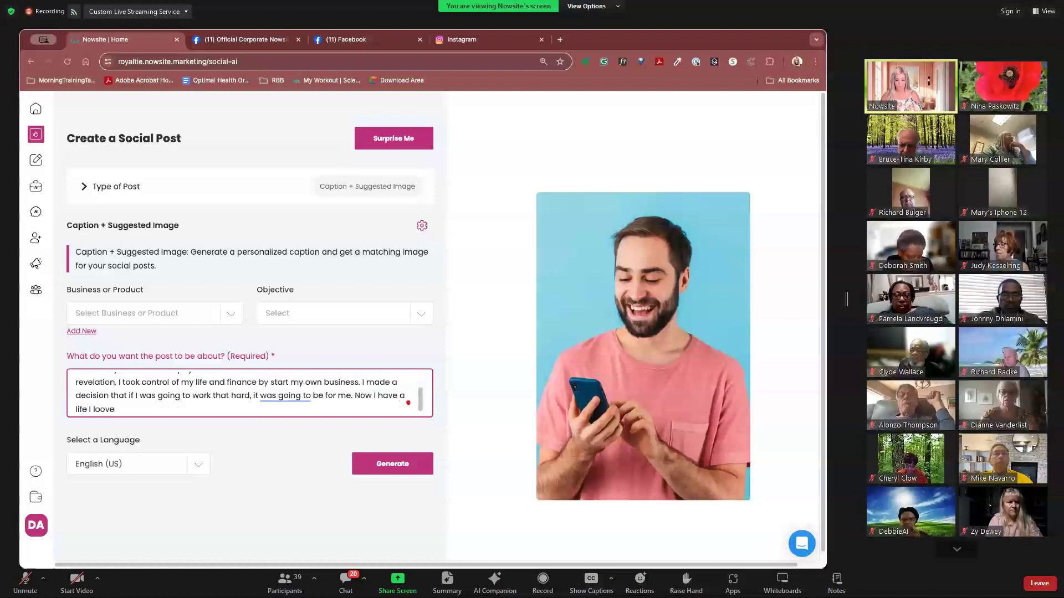
pyautogui.press('BackSpace')
pyautogui.press('BackSpace')
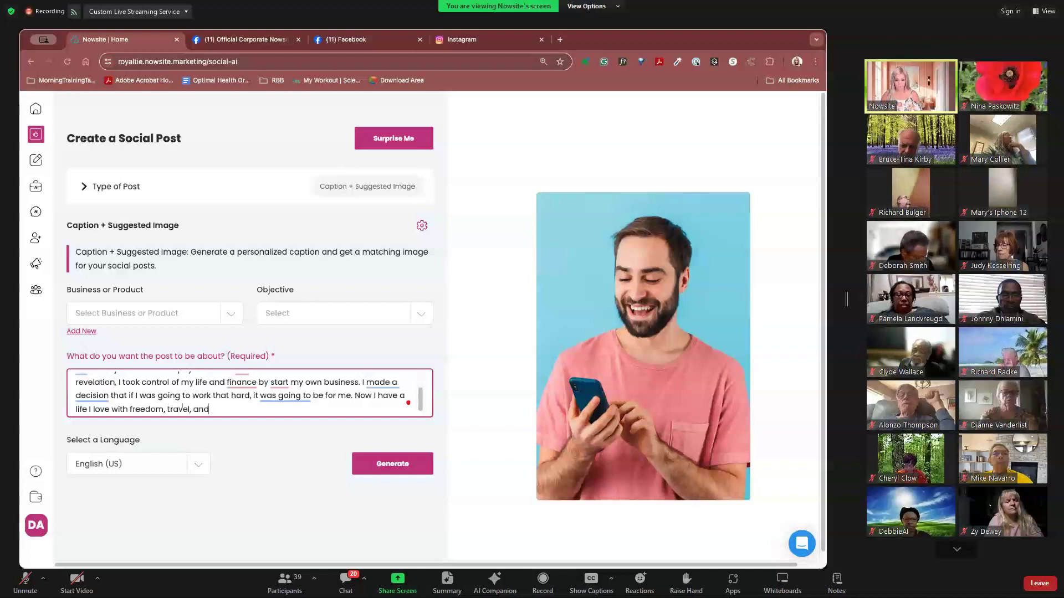
pyautogui.write('.')
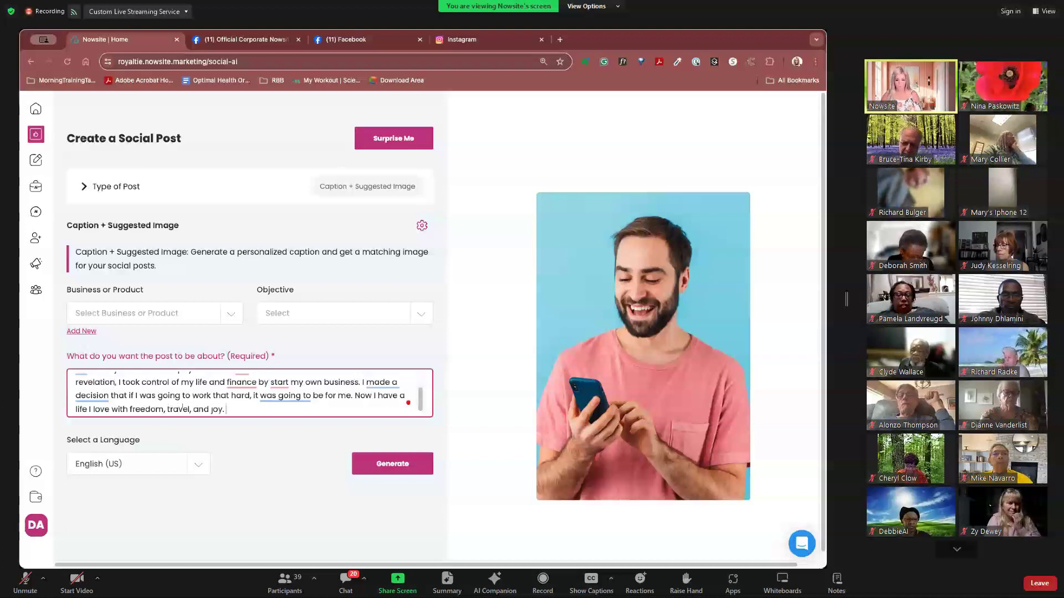
# - Accept the Grammarly fixes for finances, was, Being and starting in the post topic
pyautogui.moveTo(241, 383)
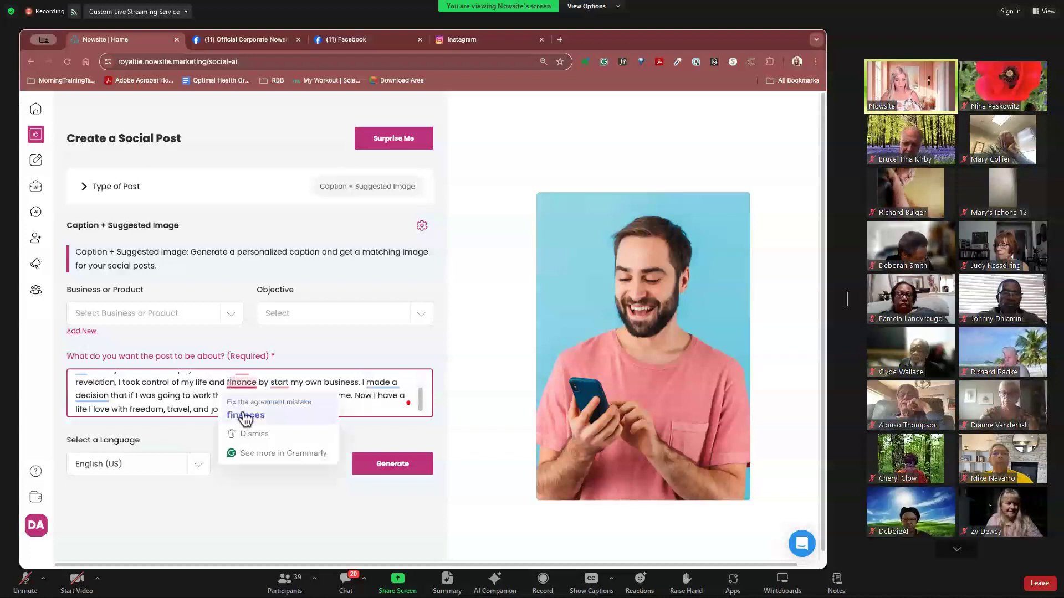
pyautogui.click(248, 415)
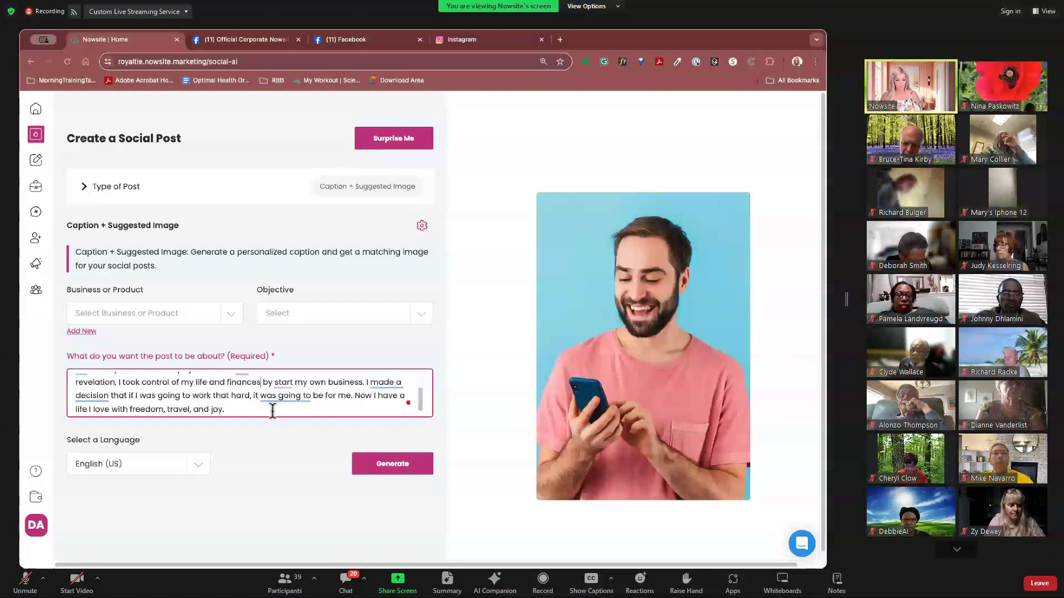
pyautogui.scroll(2, 271, 410)
pyautogui.moveTo(247, 398)
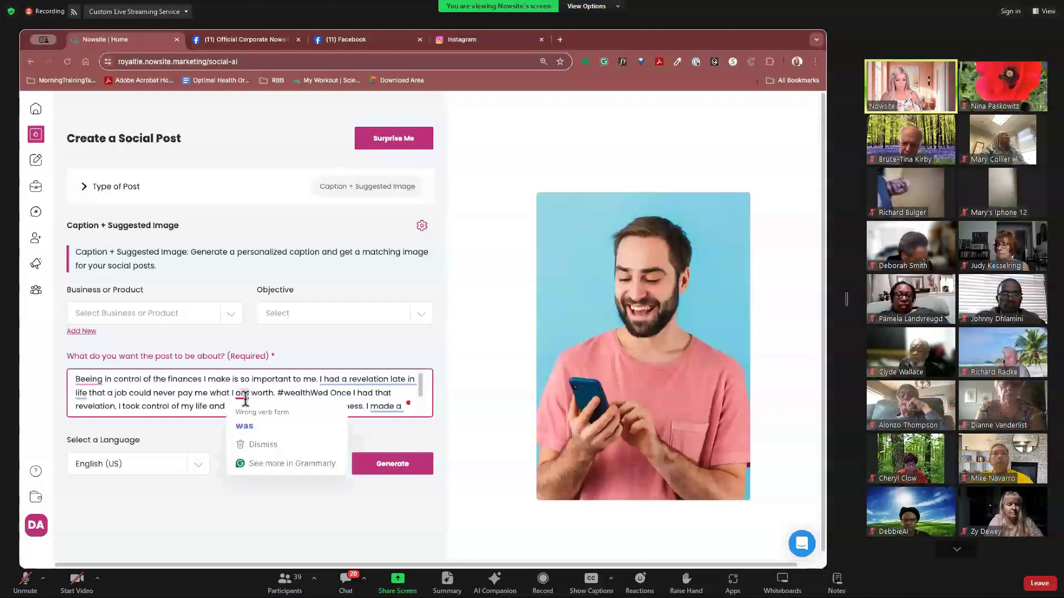
pyautogui.click(244, 426)
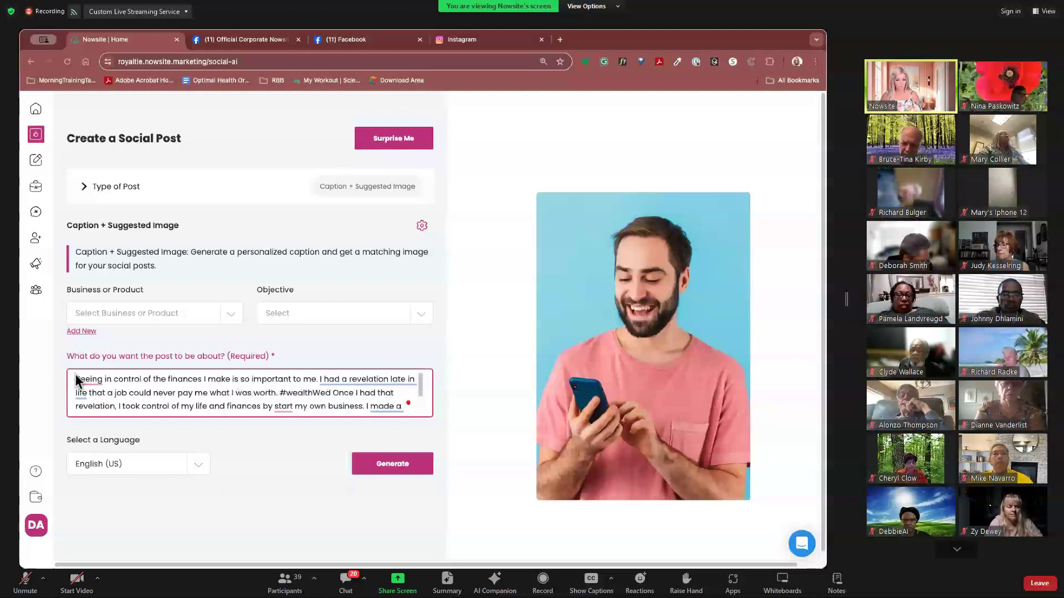
pyautogui.moveTo(87, 380)
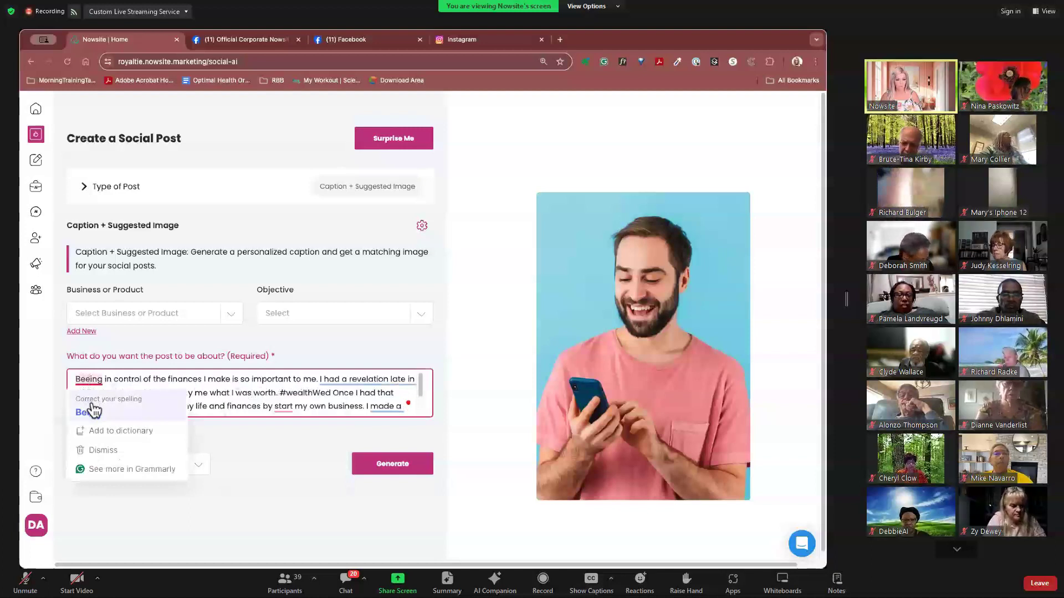
pyautogui.moveTo(268, 407)
pyautogui.click(292, 439)
pyautogui.scroll(-2, 223, 397)
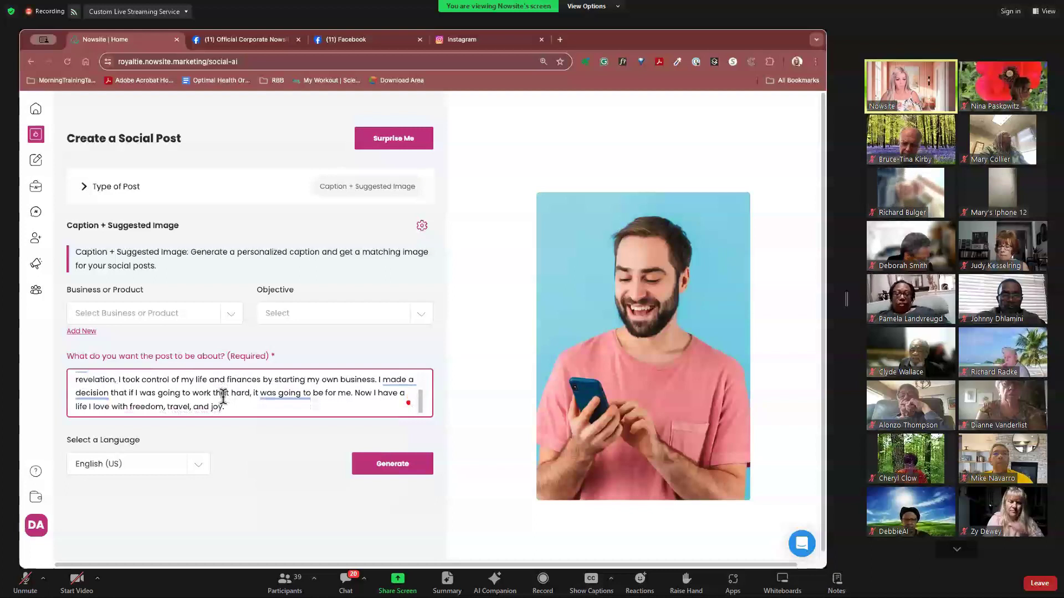
pyautogui.hotkey('ctrl', 'a')
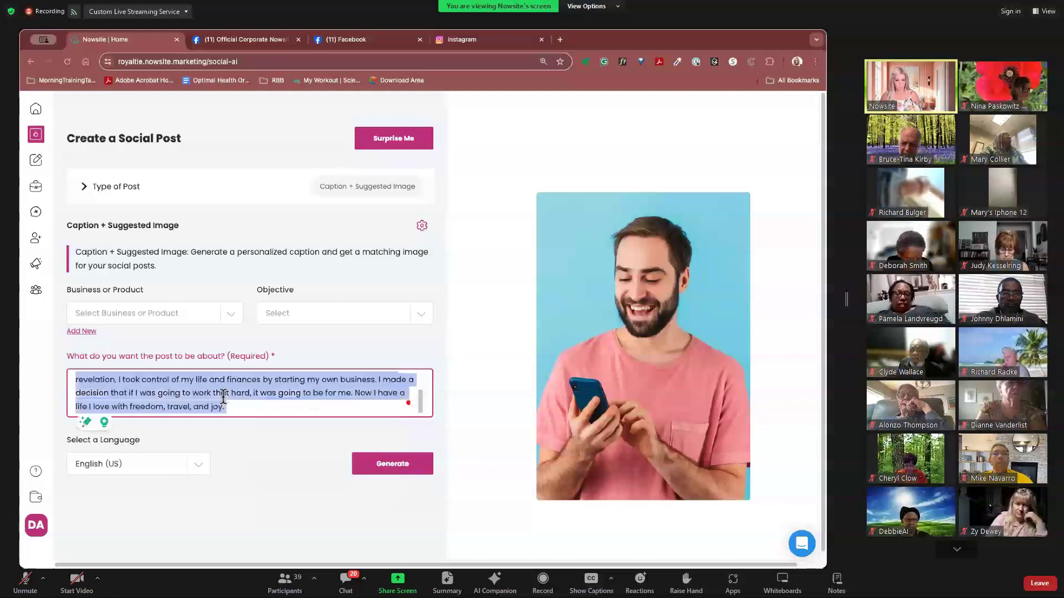
# - Clear the post-topic box, removing the 'My AI LIve' test words
pyautogui.write('My AI LIve')
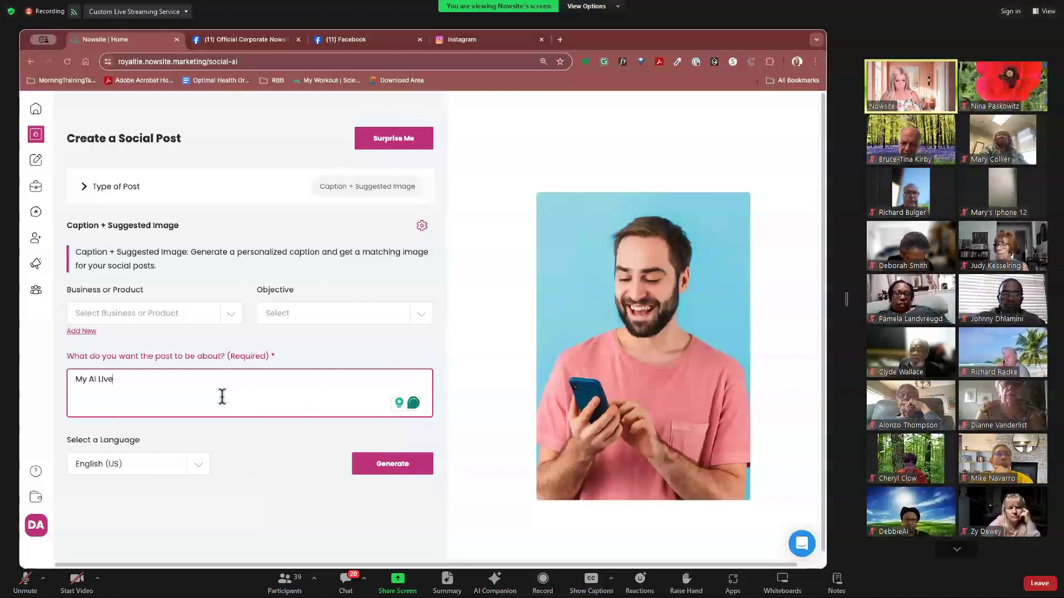
pyautogui.moveTo(221, 396); pyautogui.dragTo(26, 371)
pyautogui.press('BackSpace')
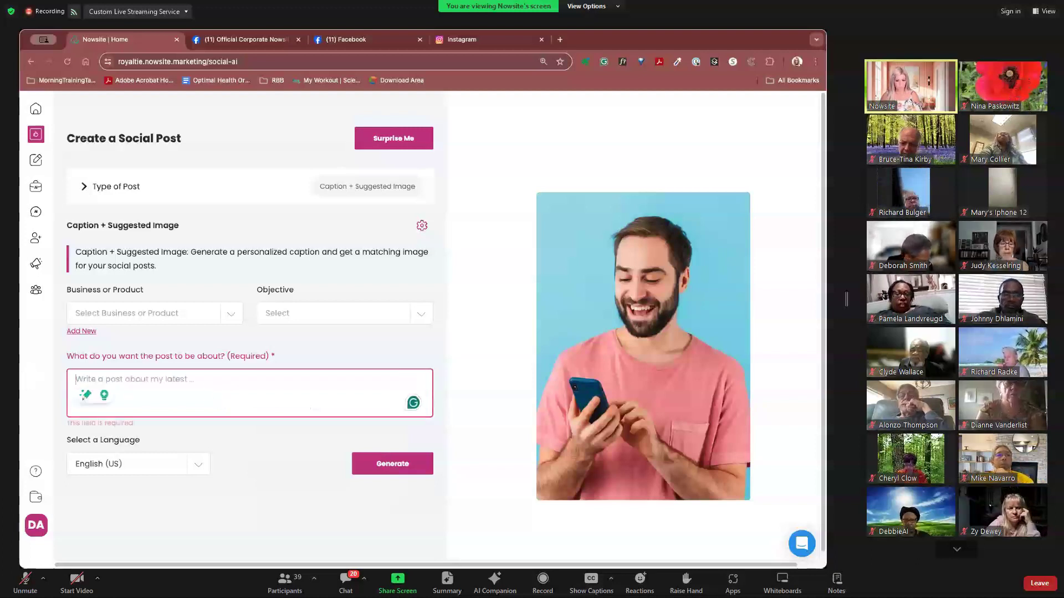
pyautogui.hotkey('ctrl', 'z')
pyautogui.press('BackSpace')
pyautogui.press('BackSpace')
pyautogui.press('BackSpace')
pyautogui.press('BackSpace')
pyautogui.press('BackSpace')
pyautogui.press('BackSpace')
pyautogui.press('BackSpace')
pyautogui.press('BackSpace')
pyautogui.press('BackSpace')
pyautogui.press('BackSpace')
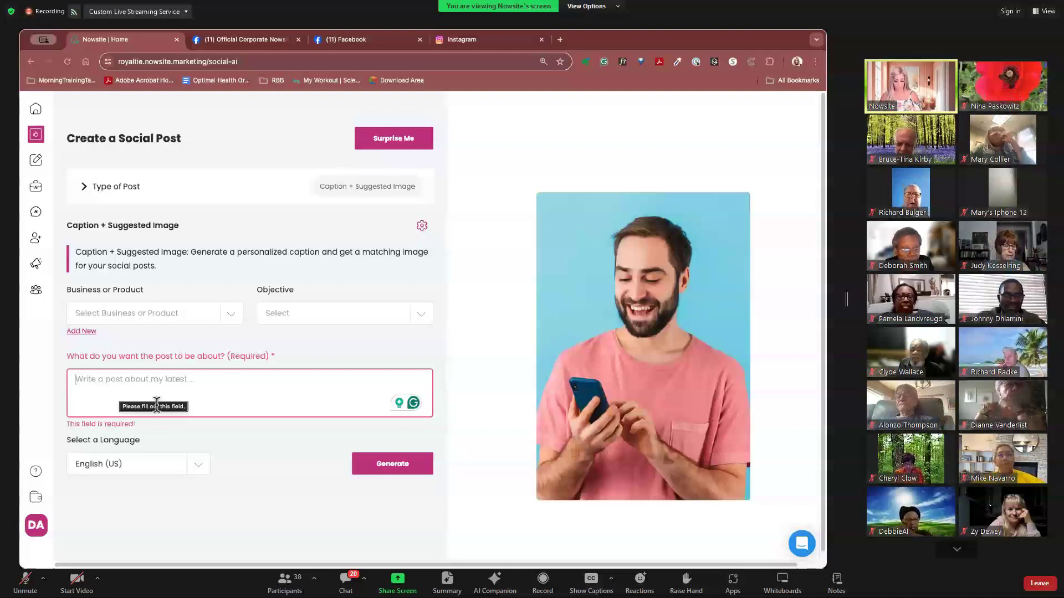
pyautogui.write('I')
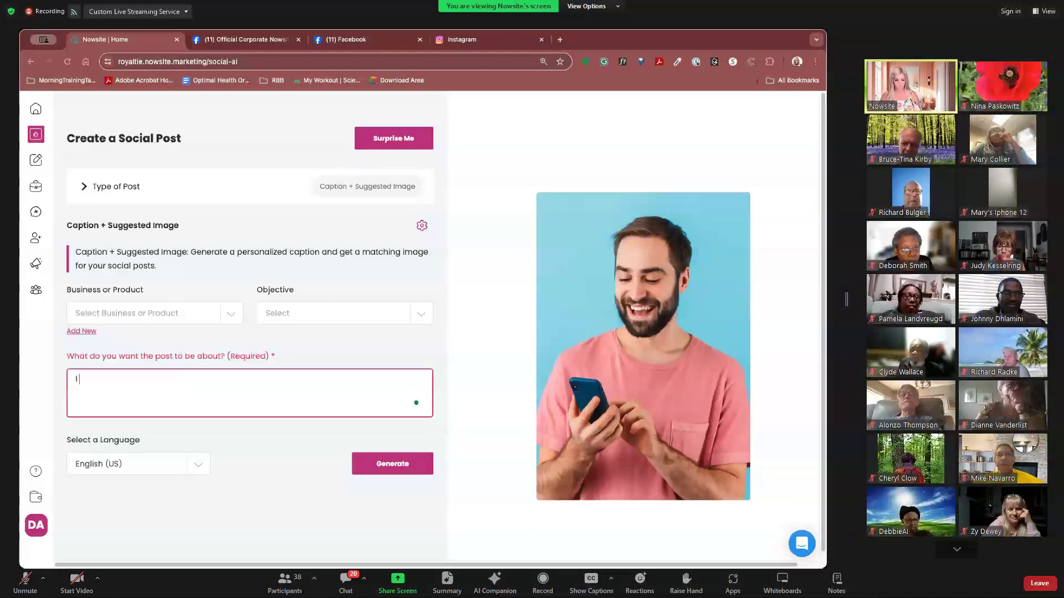
pyautogui.press('BackSpace')
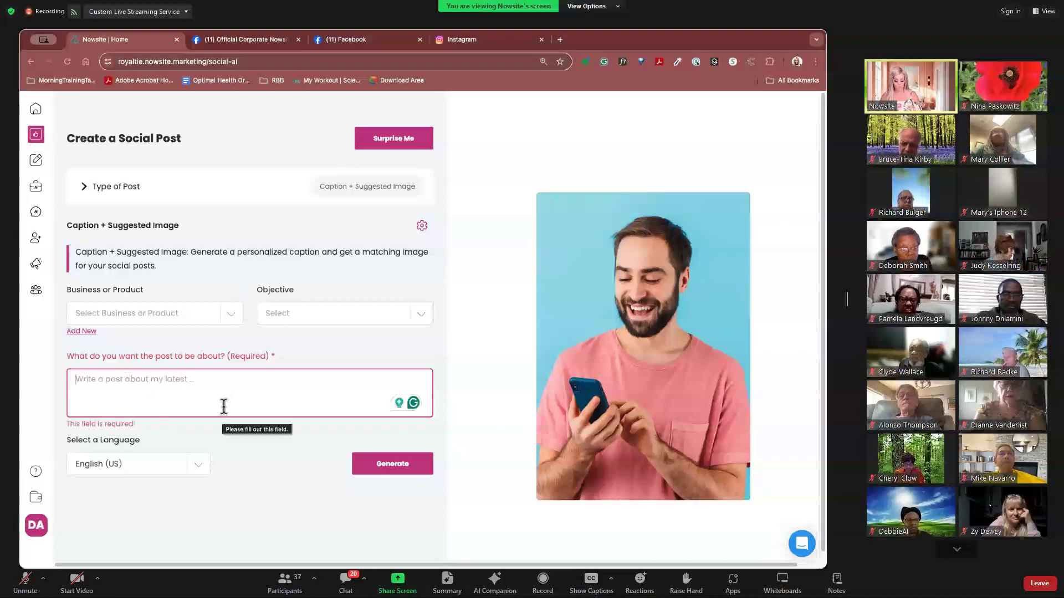
# - Paste the prepared #weathWed caption, add 'I am worth.' and fix 'what'
pyautogui.write('#weathWed I took control of my finances by starting a business. My job could not pay me hat')
pyautogui.write('I am worth.')
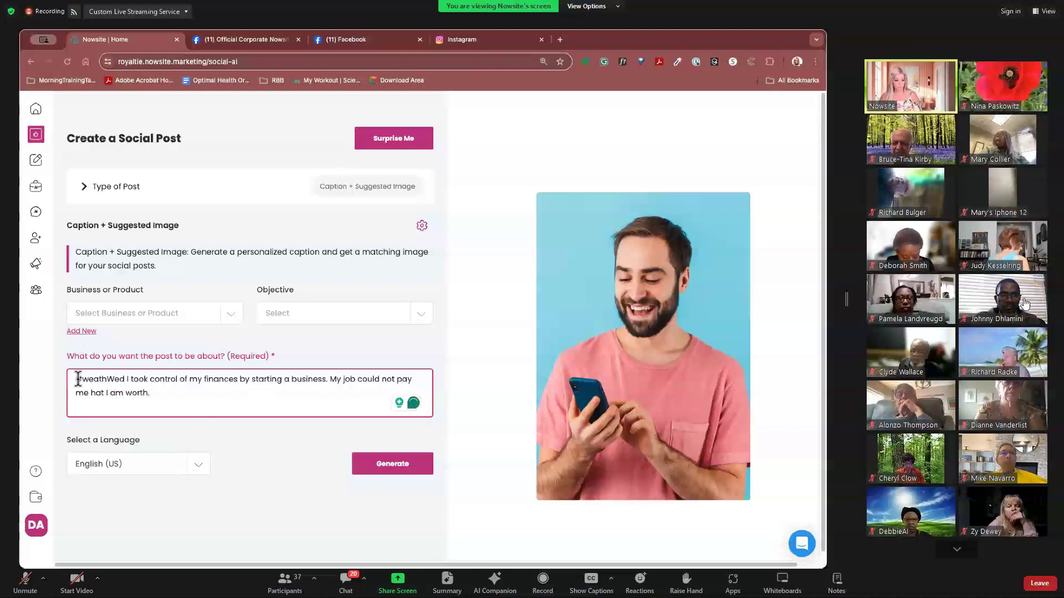
pyautogui.write('w')
pyautogui.hotkey('ctrl', 'a')
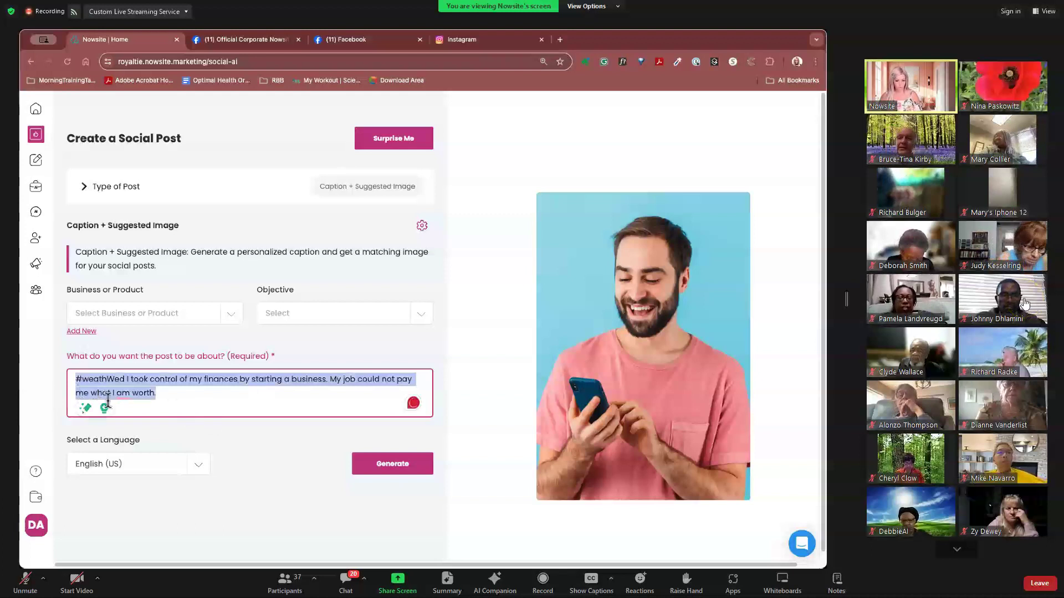
pyautogui.click(258, 445)
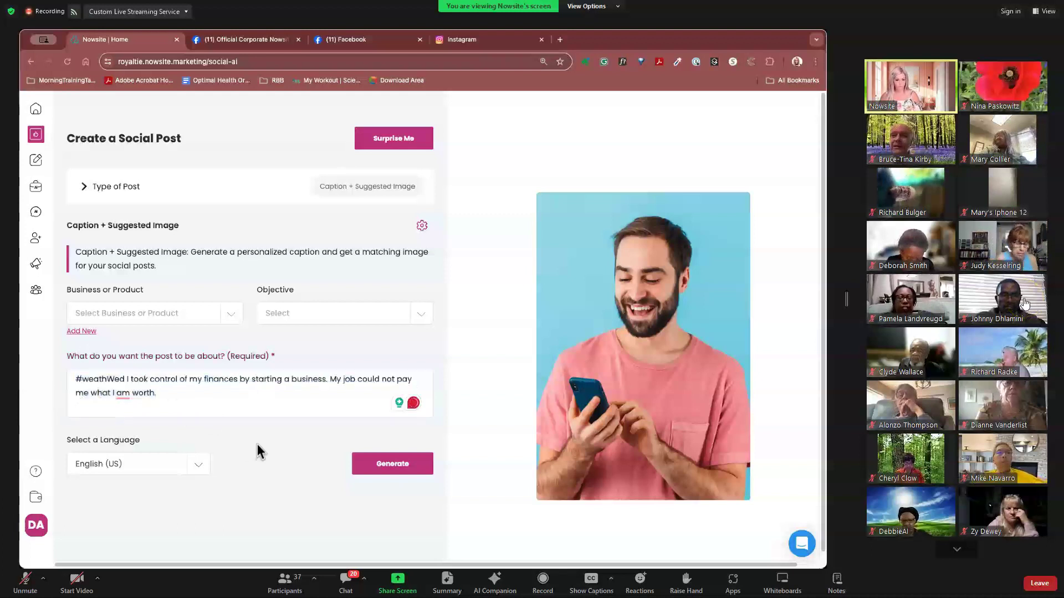
# - Generate a #WealthWednesday Facebook caption with a suggested beach yoga image from the topic
pyautogui.click(398, 465)
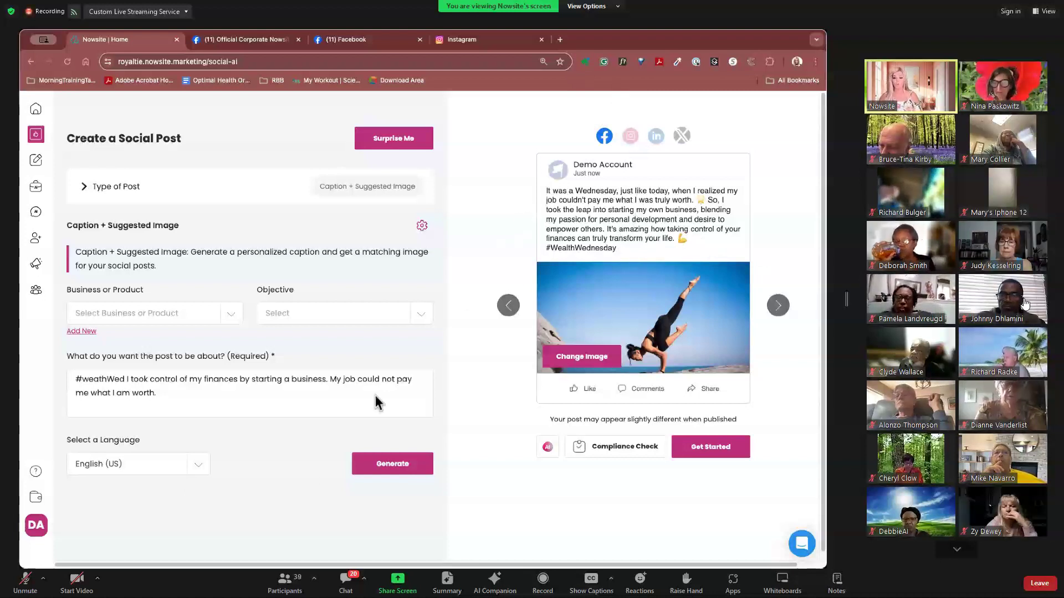
# - Copy the topic and page address, then load Nowsite's Create a Social Post page in a new tab
pyautogui.click(122, 392)
pyautogui.moveTo(160, 393); pyautogui.dragTo(75, 379)
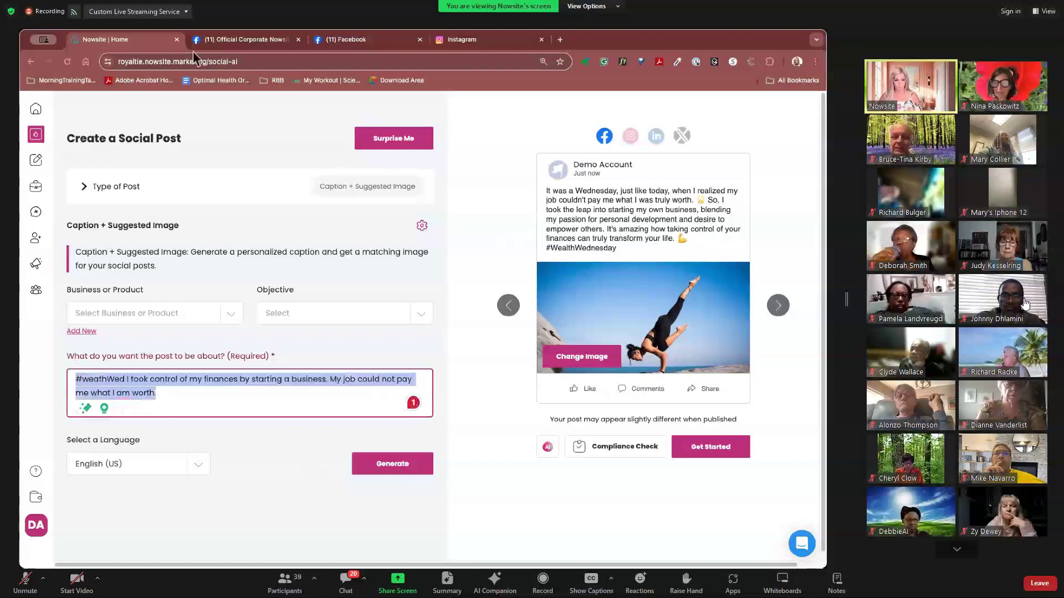
pyautogui.click(271, 62)
pyautogui.hotkey('ctrl', 'c')
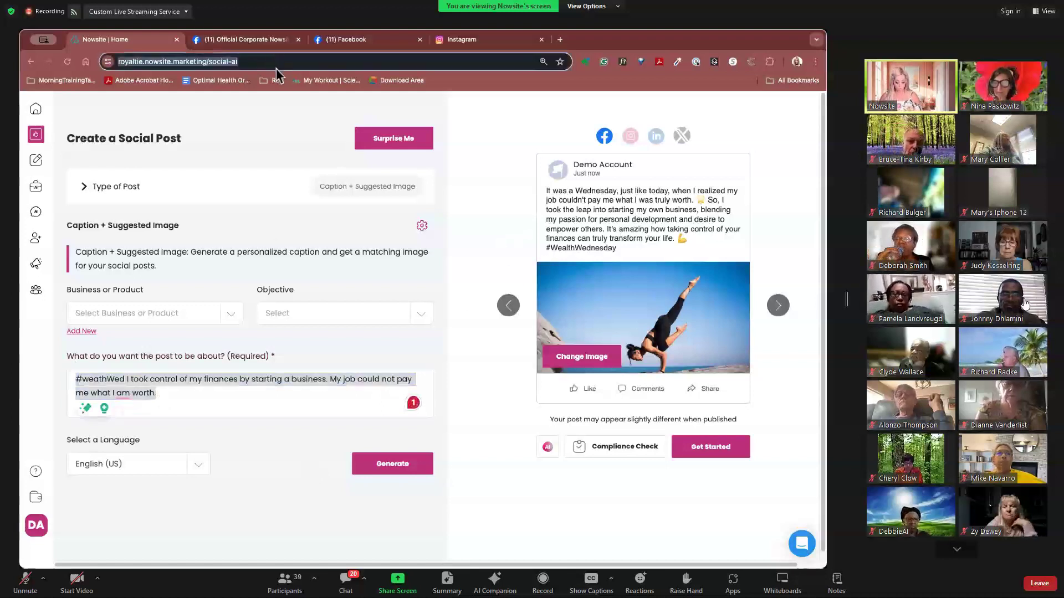
pyautogui.click(560, 39)
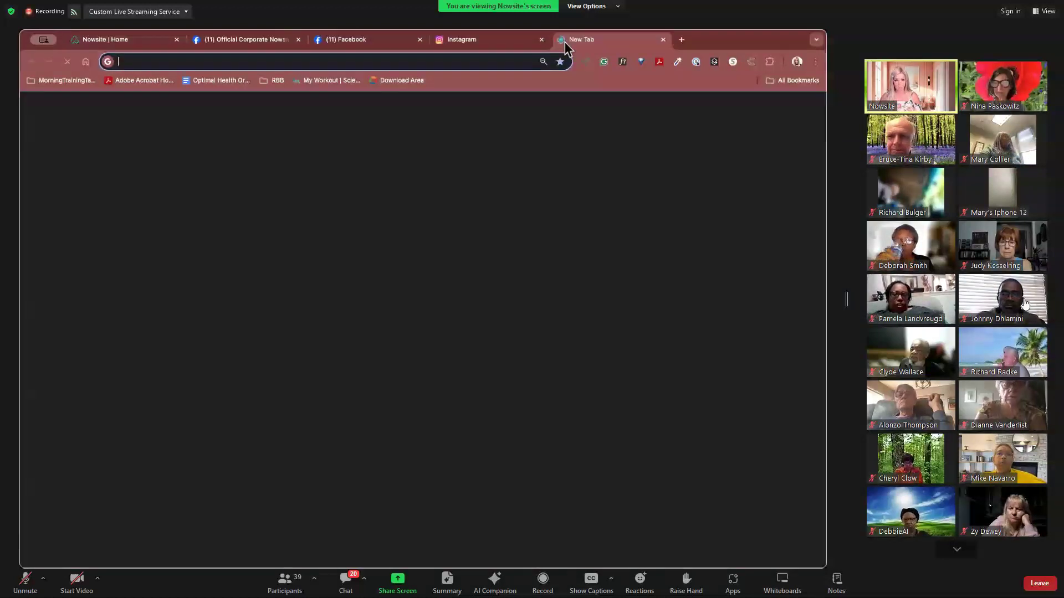
pyautogui.hotkey('ctrl', 'v')
pyautogui.press('Return')
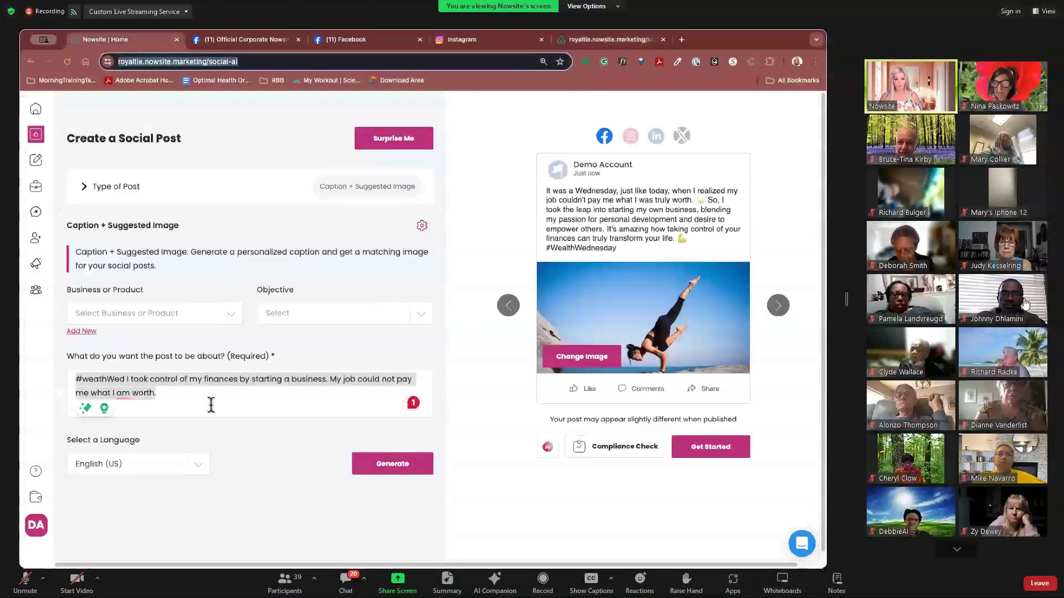
pyautogui.tripleClick(170, 393)
pyautogui.hotkey('ctrl', 'c')
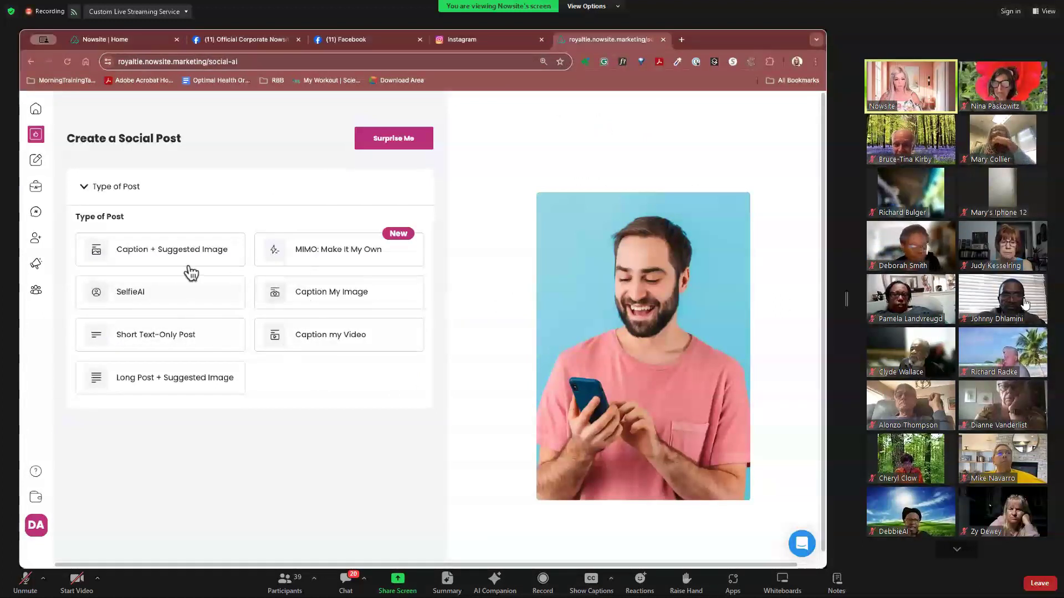
# - Generate a Long Post + Suggested Image from the pasted #weathWed topic, titled 'Taking The Leap Into Entrepreneurship'
pyautogui.click(196, 378)
pyautogui.click(152, 382)
pyautogui.hotkey('ctrl', 'v')
pyautogui.click(378, 471)
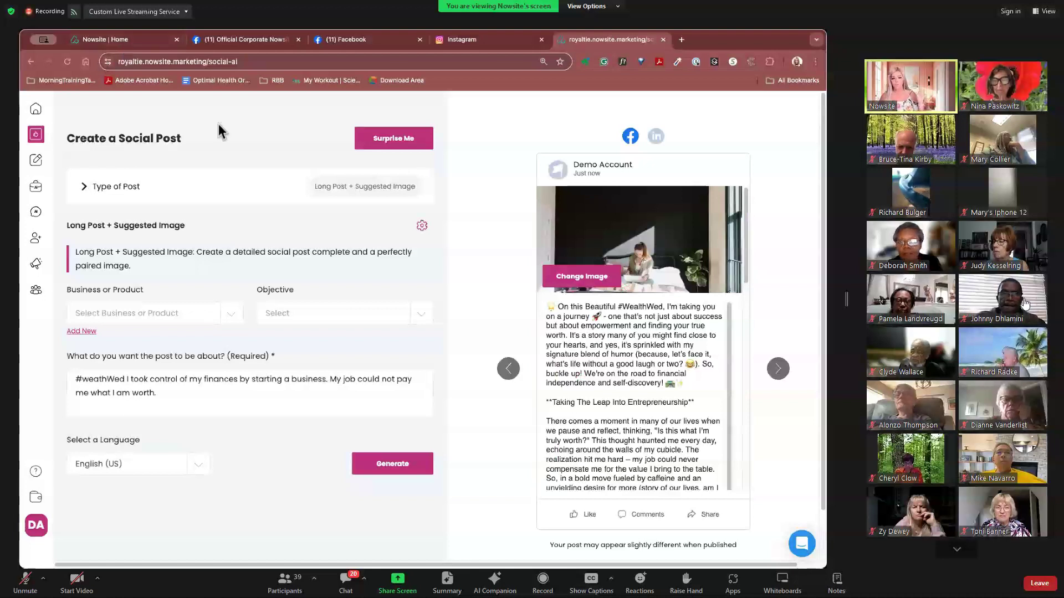
# - Compare the first generated post with the long post, scrolling through the long post's Facebook preview
pyautogui.click(110, 41)
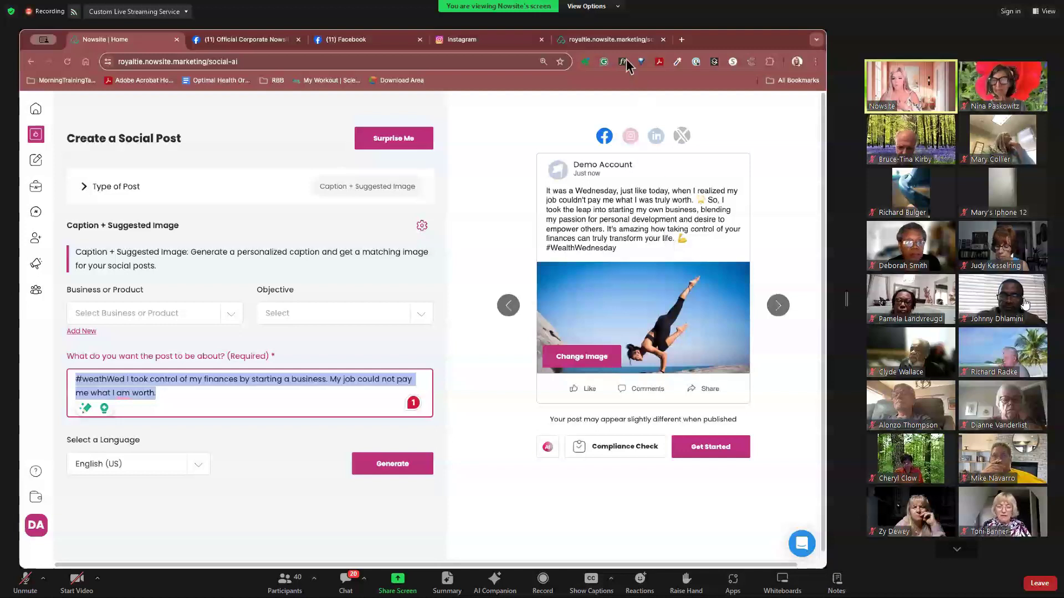
pyautogui.click(608, 38)
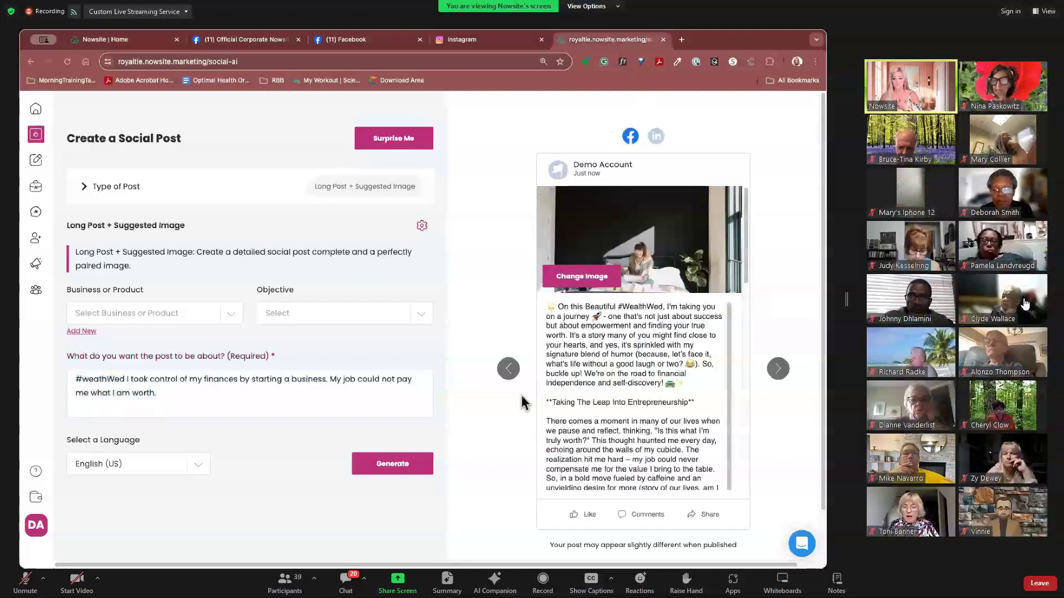
pyautogui.scroll(-5, 586, 404)
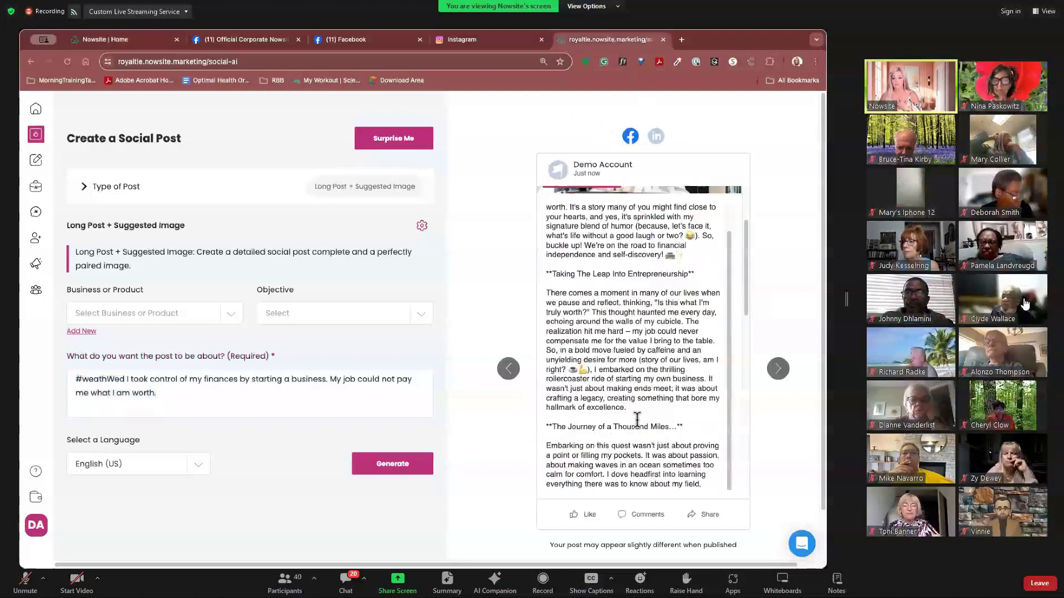
pyautogui.scroll(-8, 637, 419)
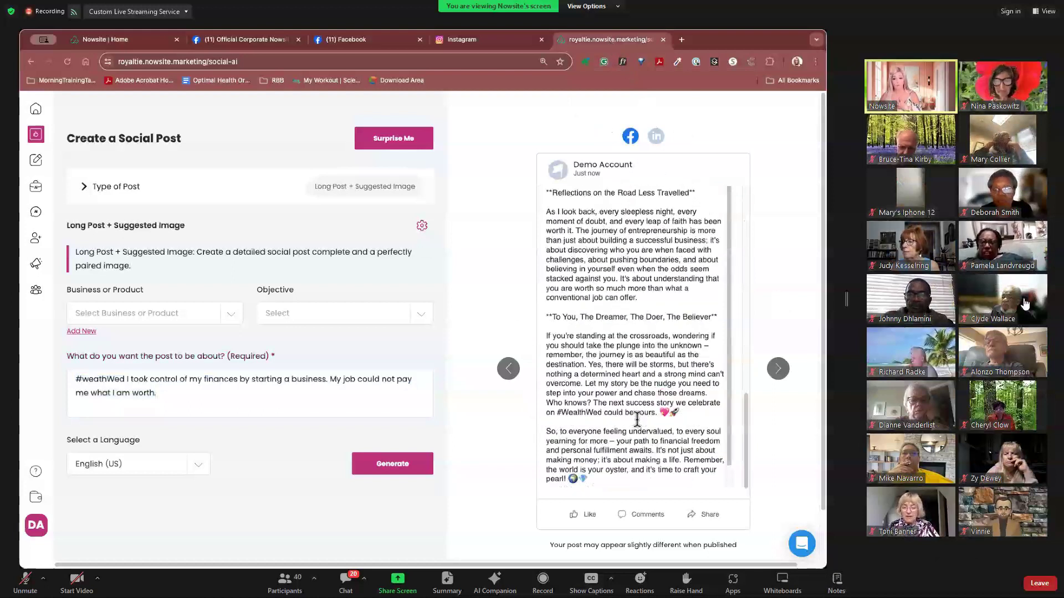
pyautogui.scroll(15, 590, 319)
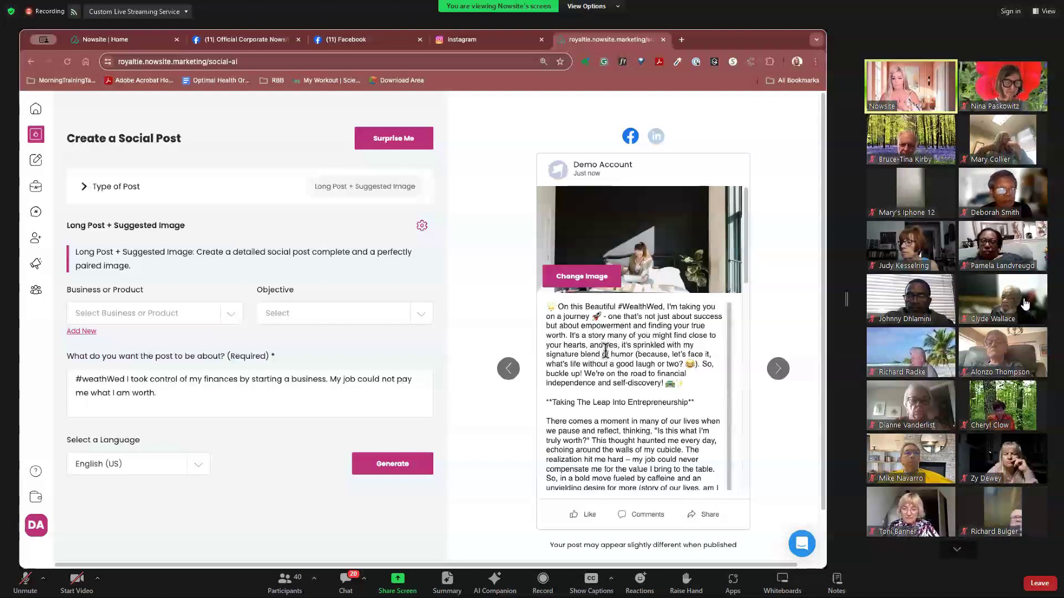
pyautogui.scroll(-3, 611, 363)
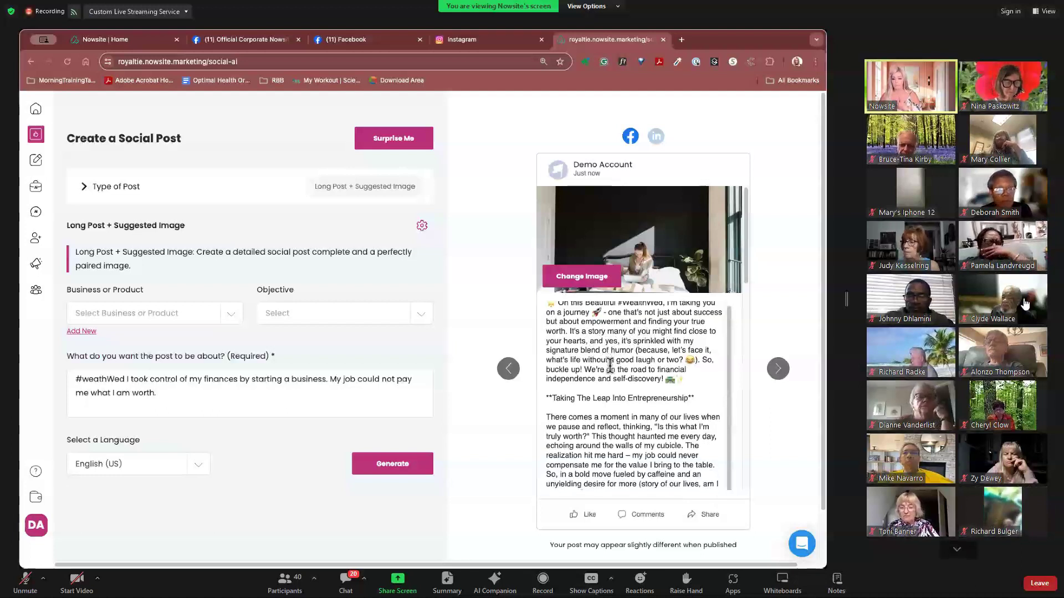
pyautogui.scroll(-1, 705, 327)
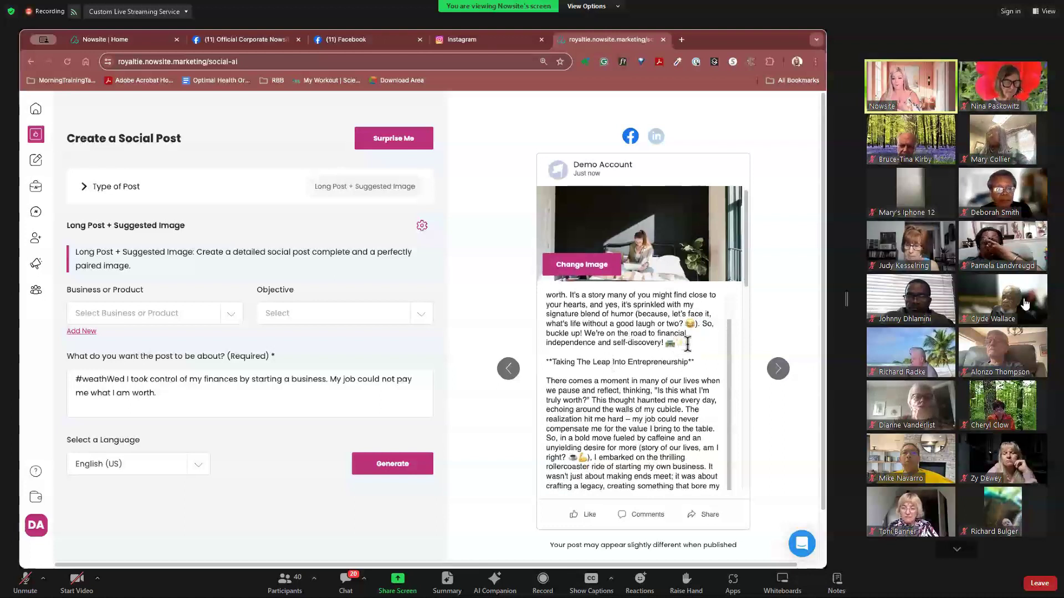
pyautogui.scroll(-5, 688, 345)
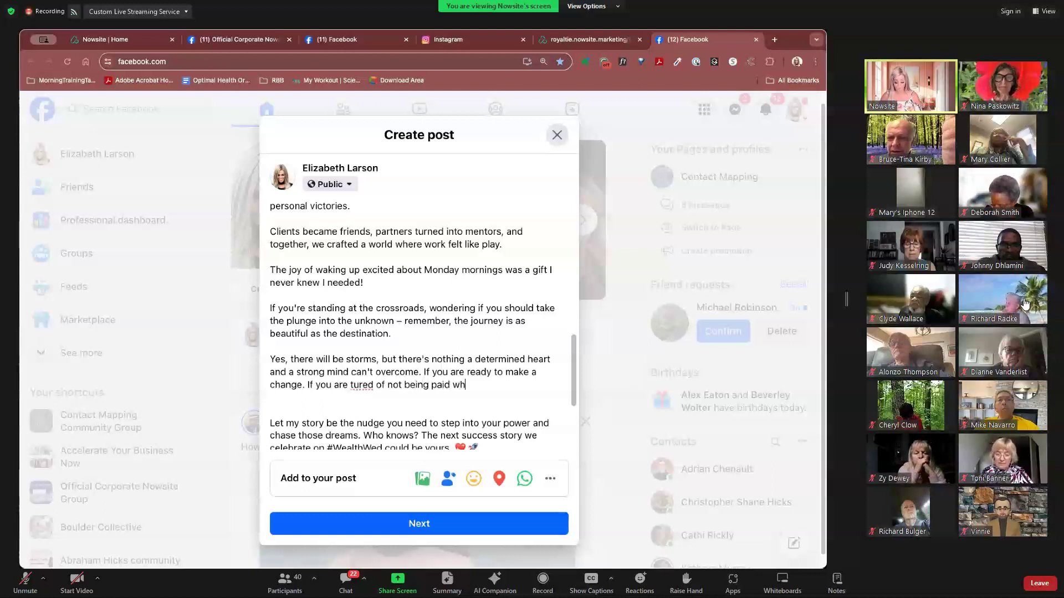
# - Add 'If you want to create a life you truly love, join my community…' ending 'goals and dreams of your heart.'
pyautogui.write('at you a worth.')
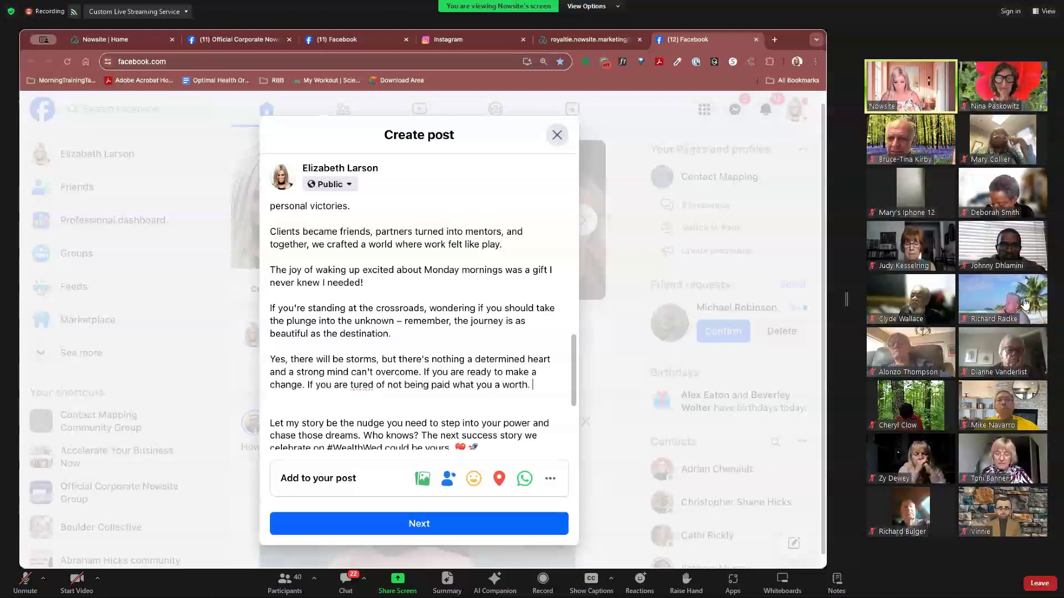
pyautogui.write('If you ')
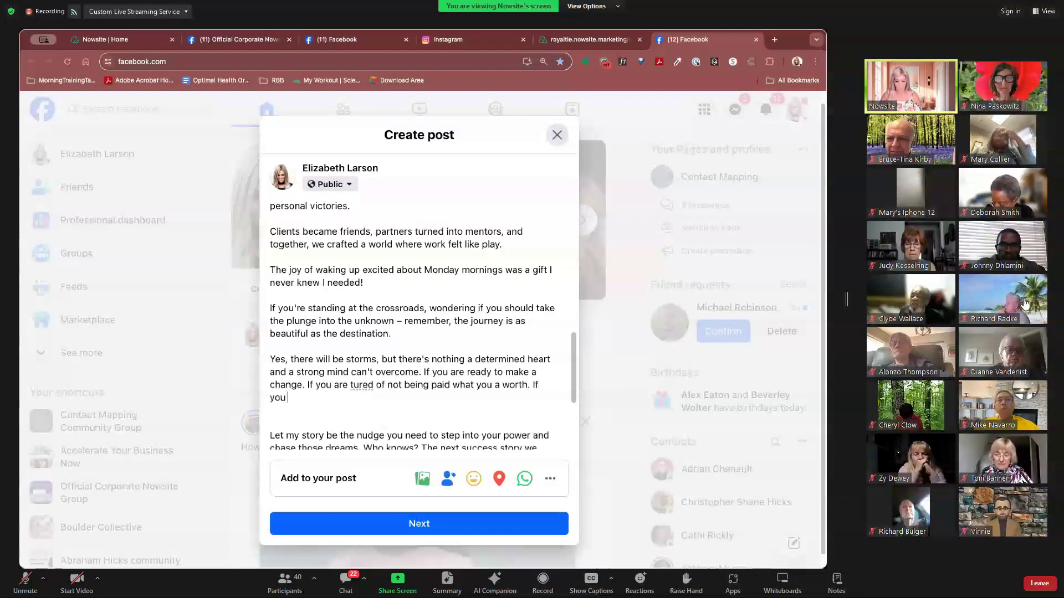
pyautogui.write('want to')
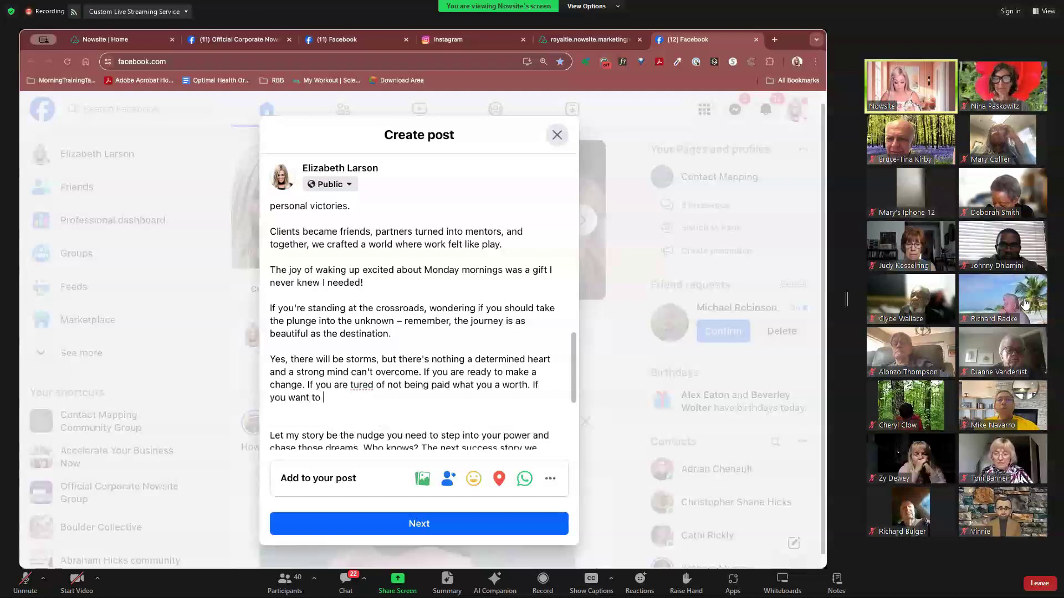
pyautogui.write(' create a life you ')
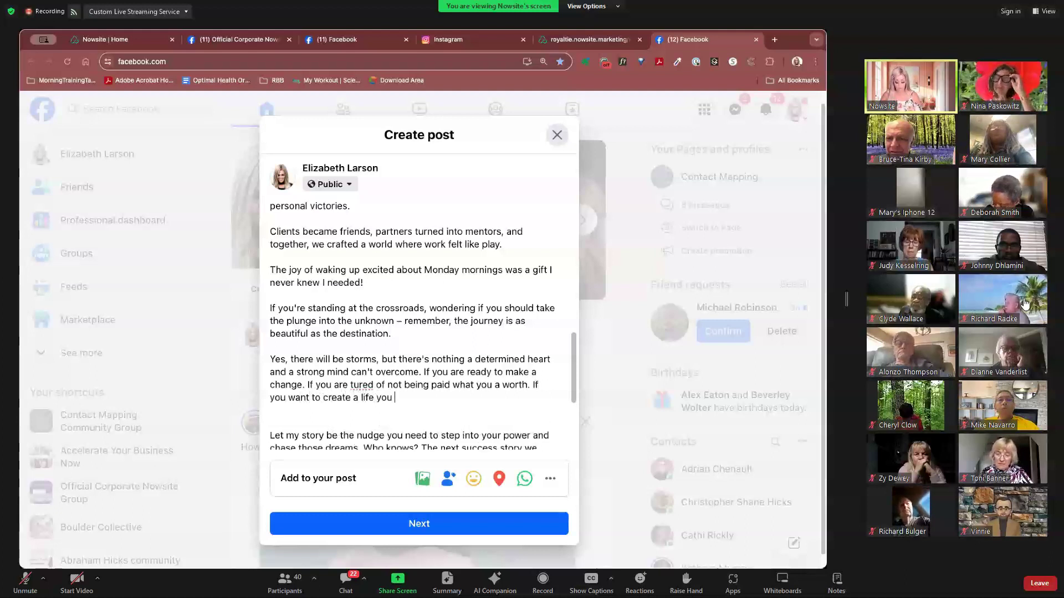
pyautogui.write('truly lo')
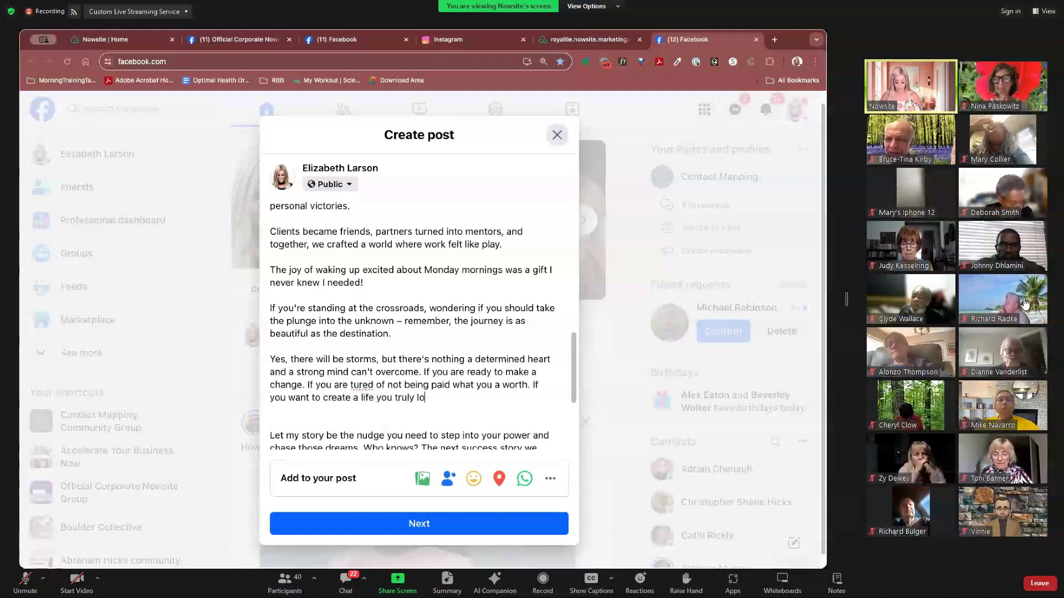
pyautogui.write('ve, then I want you to jo')
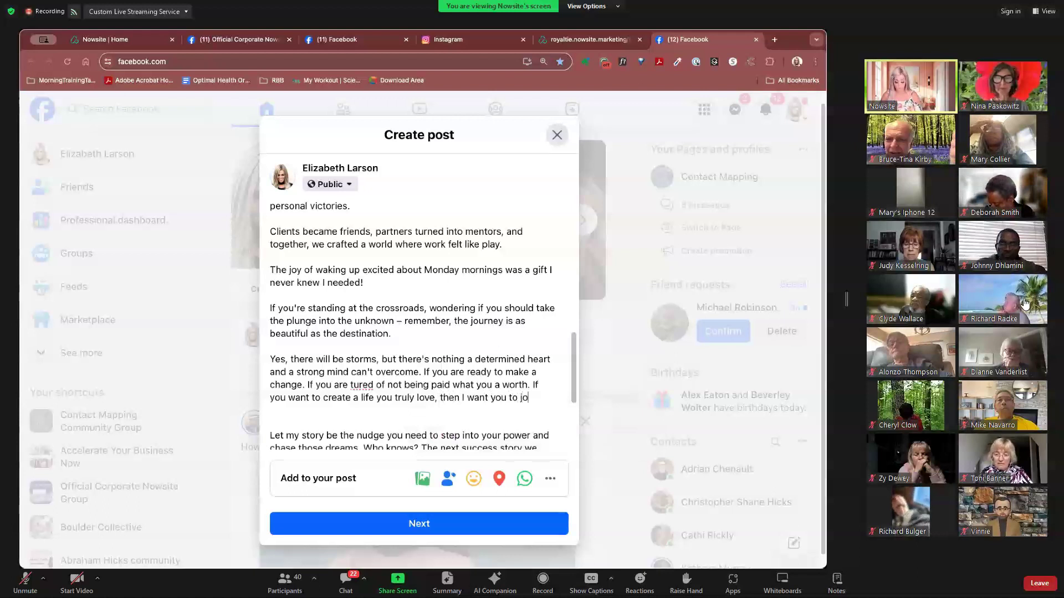
pyautogui.write('in us in')
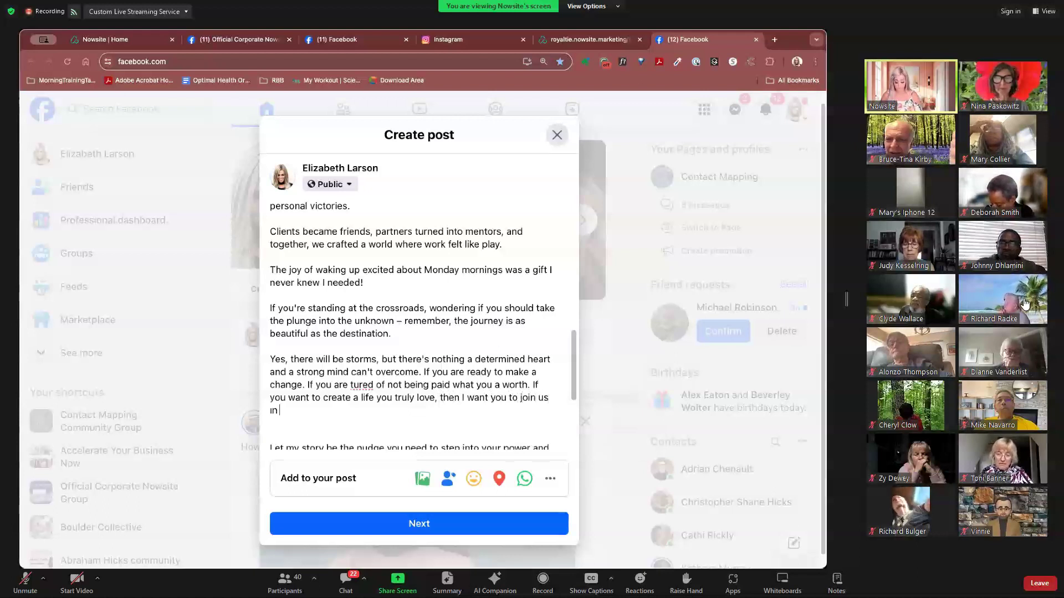
pyautogui.write(' my commu')
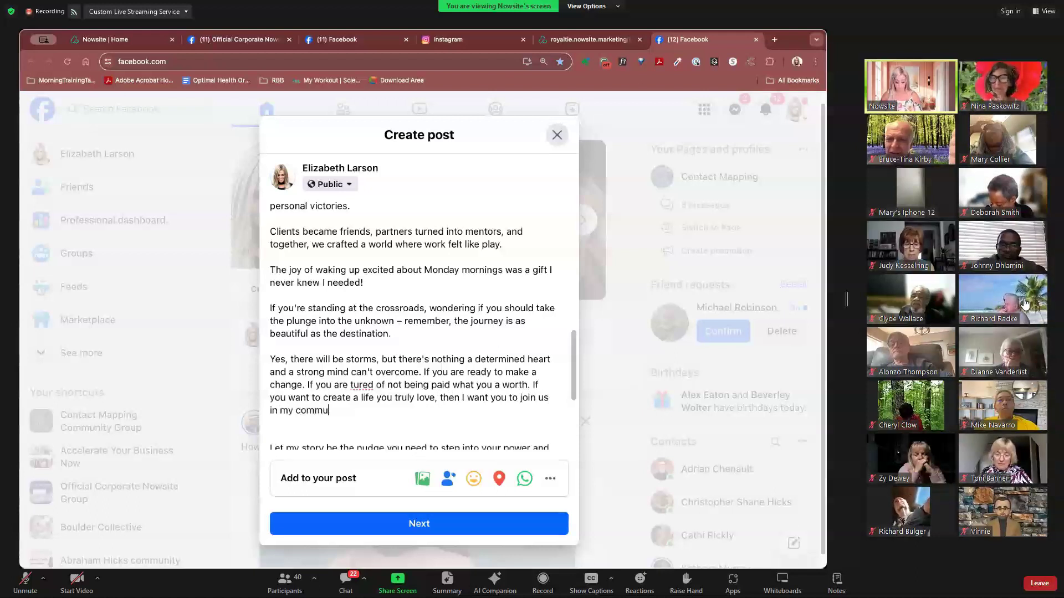
pyautogui.write('nity wha')
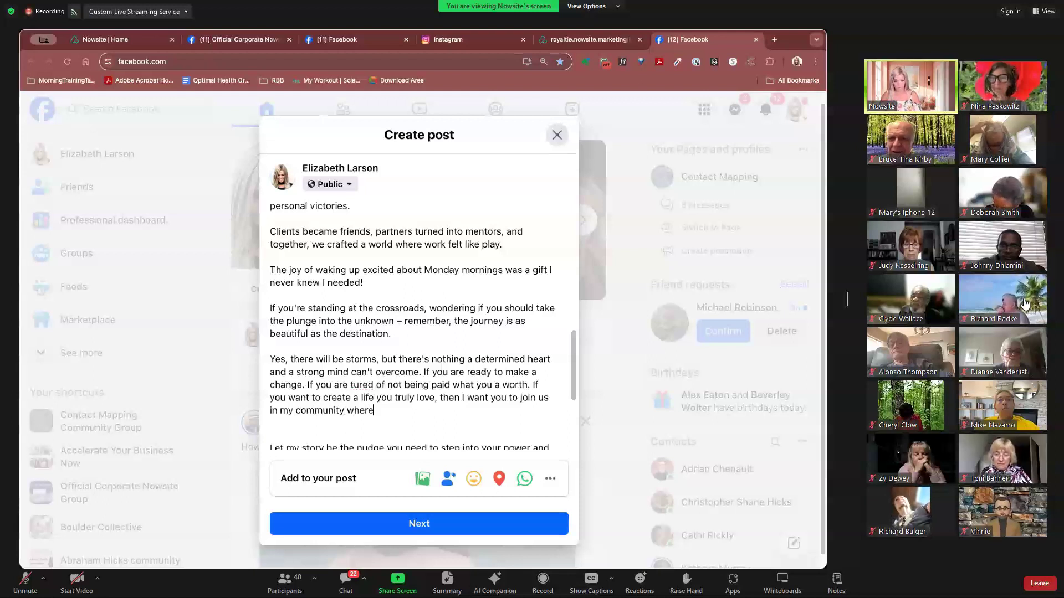
pyautogui.write('re we will help you')
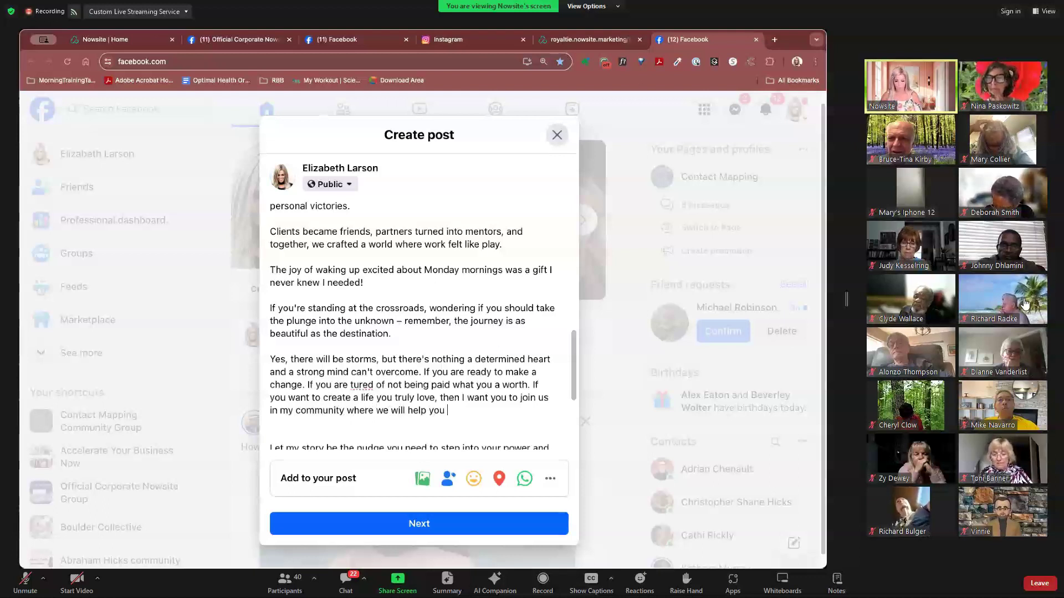
pyautogui.write(' reach the goals an')
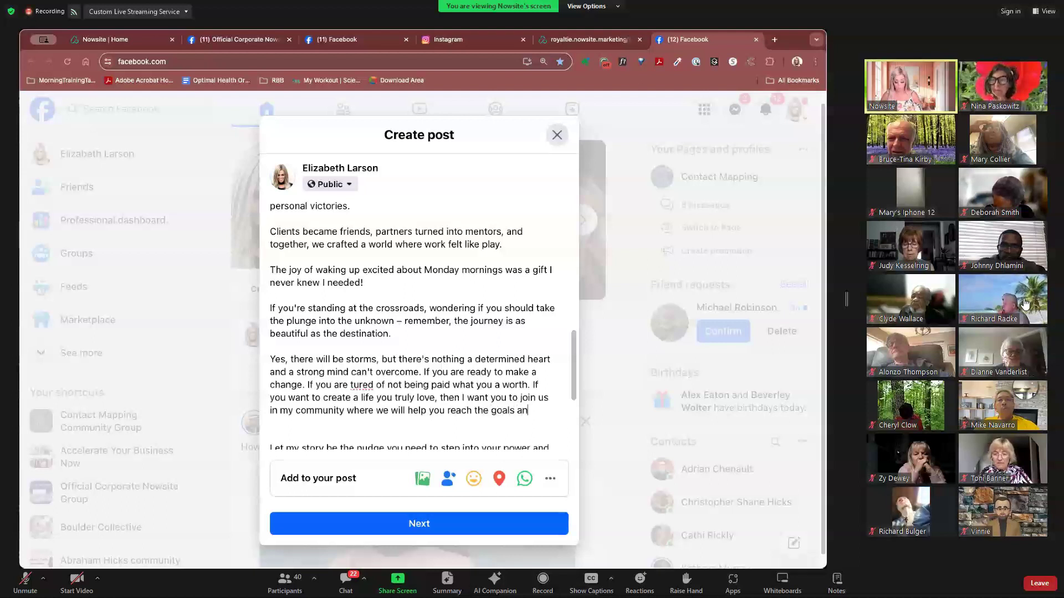
pyautogui.write('d drea')
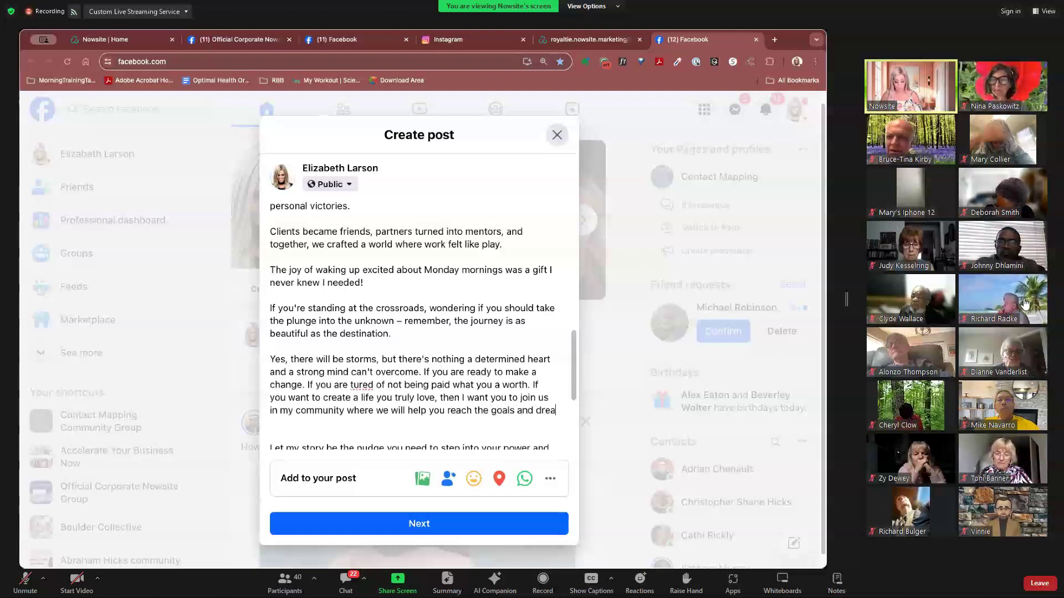
pyautogui.write('ms of you')
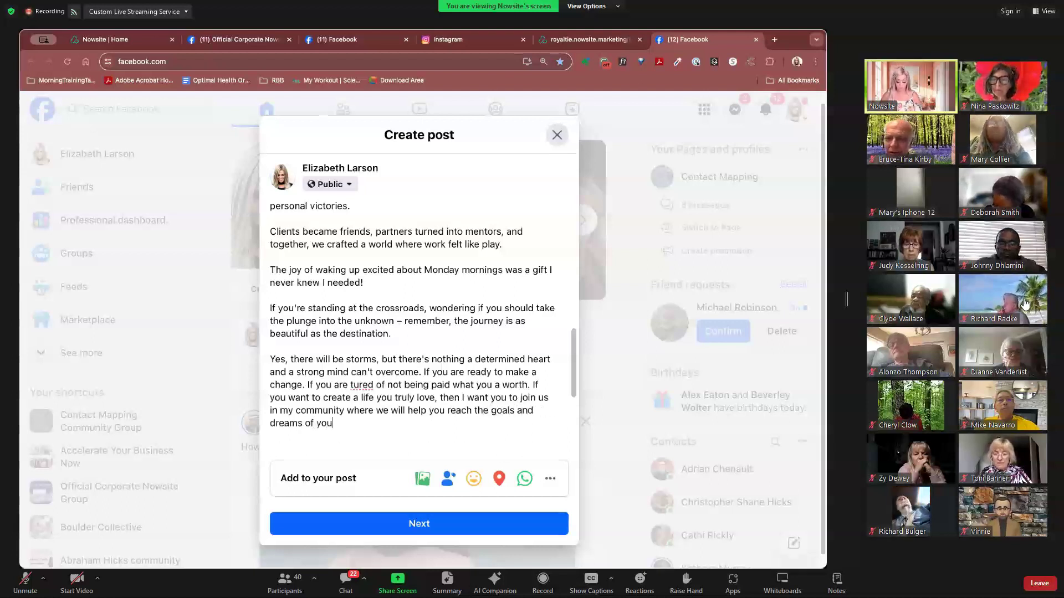
pyautogui.write('r hearth.')
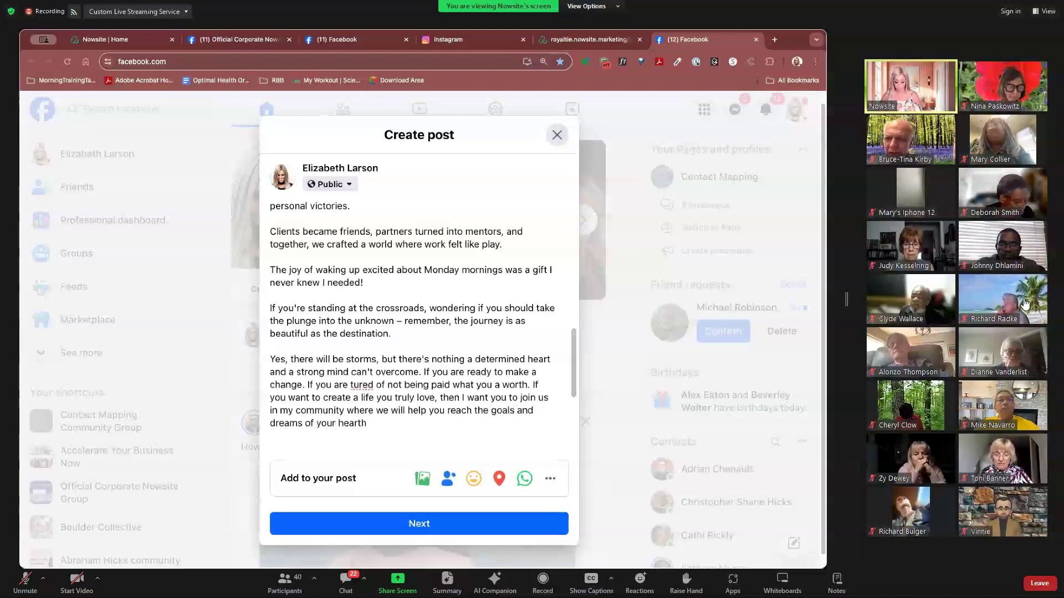
pyautogui.press('BackSpace')
pyautogui.press('BackSpace')
pyautogui.press('BackSpace')
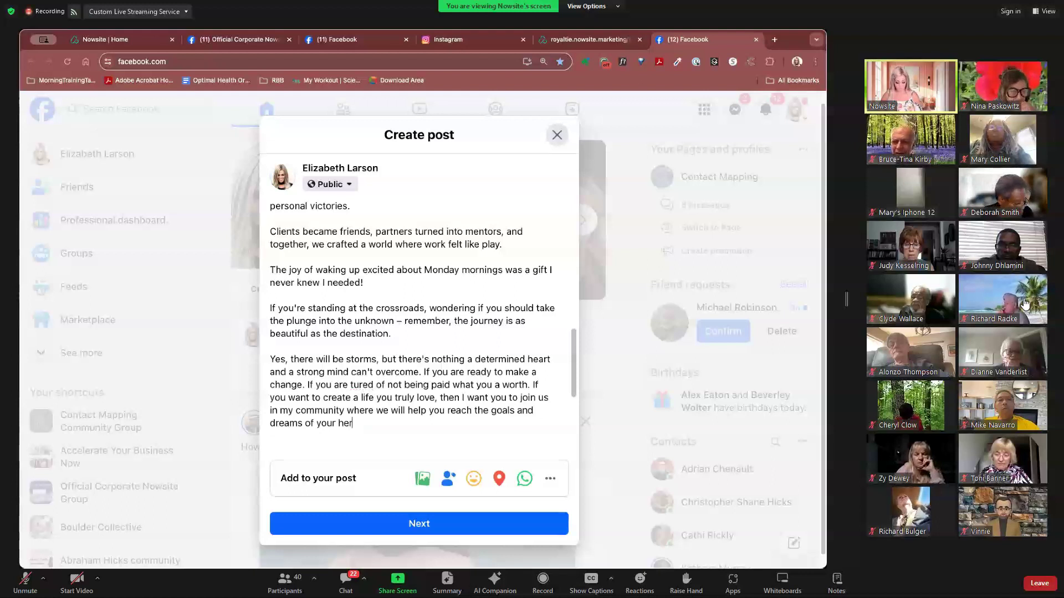
pyautogui.press('BackSpace')
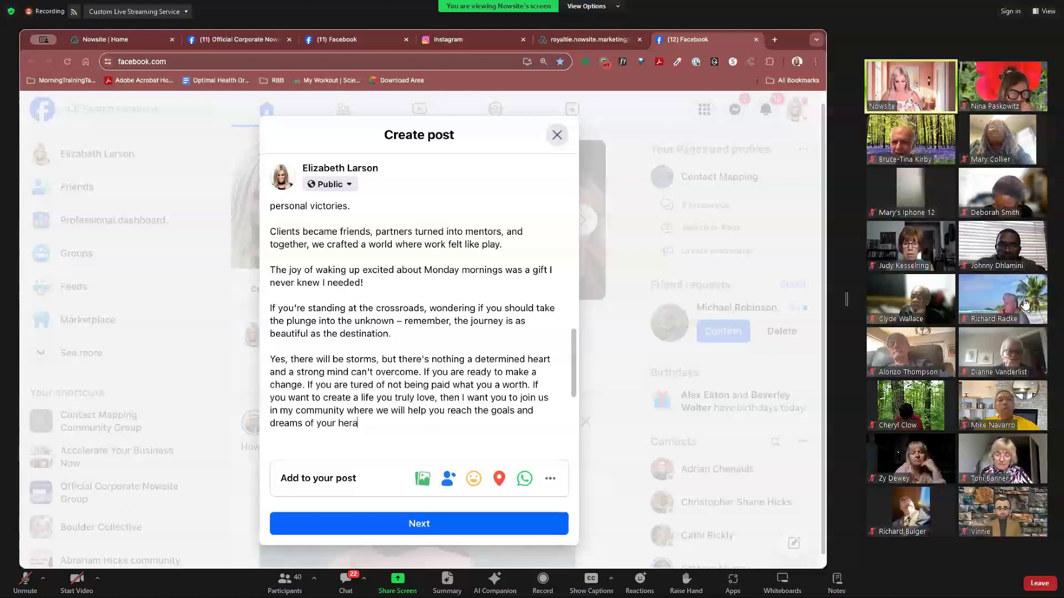
pyautogui.write('t.')
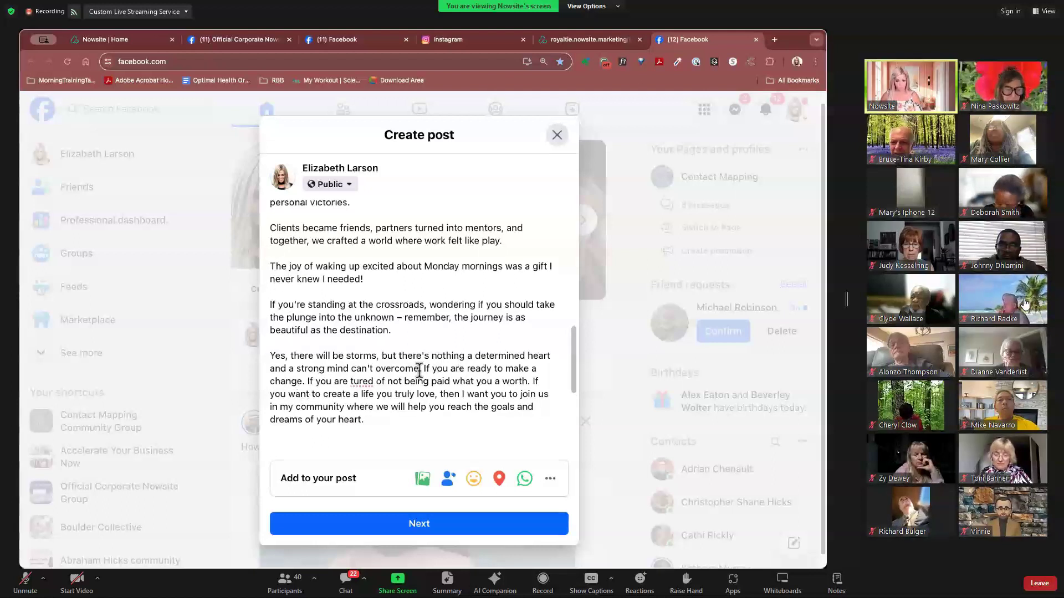
# - Start a new paragraph before 'If you are ready…' and correct 'tured' to 'tired'
pyautogui.press('Return')
pyautogui.press('Return')
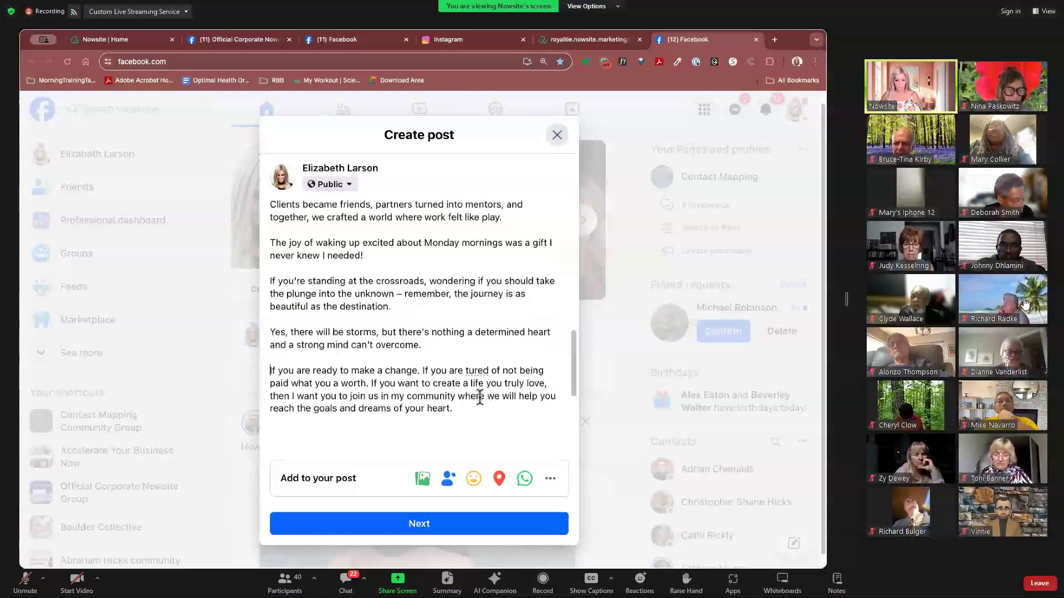
pyautogui.click(475, 370)
pyautogui.press('BackSpace')
pyautogui.write('i')
# - Scroll down to review the rest of the post text
pyautogui.scroll(-1, 474, 370)
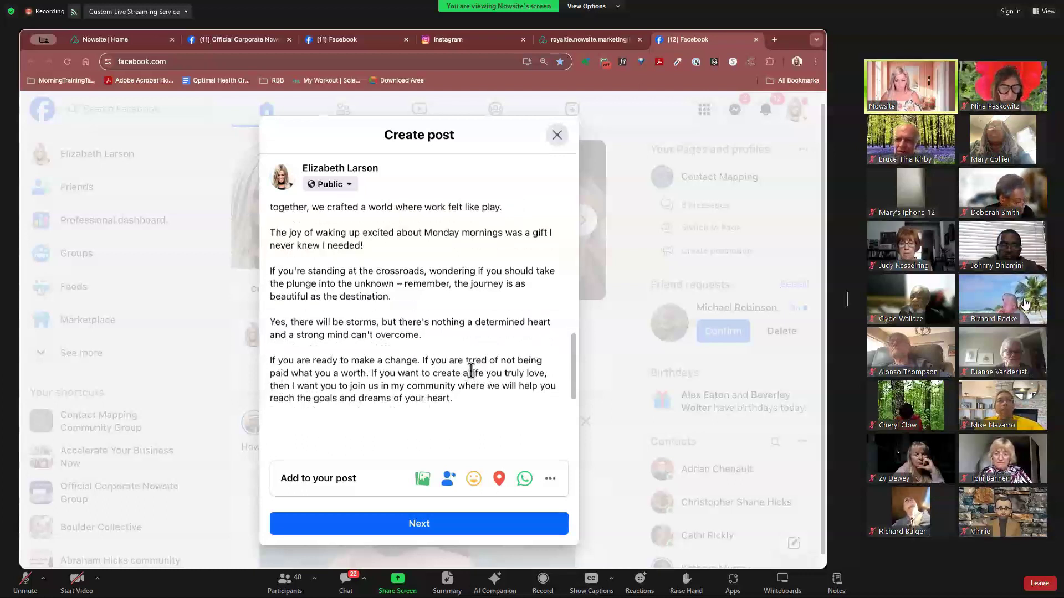
pyautogui.hotkey('ctrl', 'v')
pyautogui.scroll(-3, 418, 347)
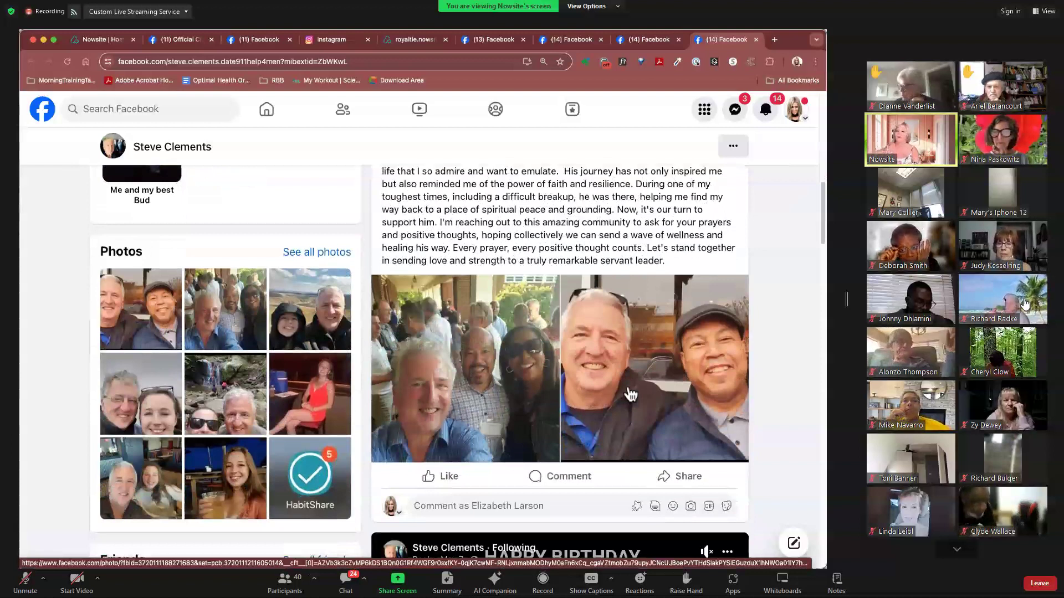
pyautogui.scroll(3, 554, 377)
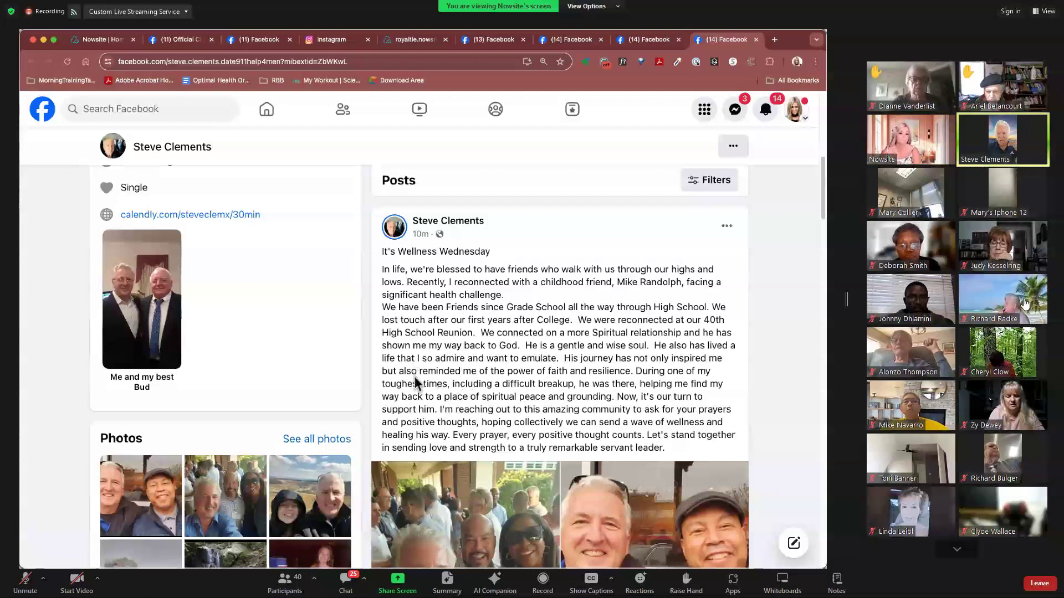
pyautogui.scroll(-3, 421, 364)
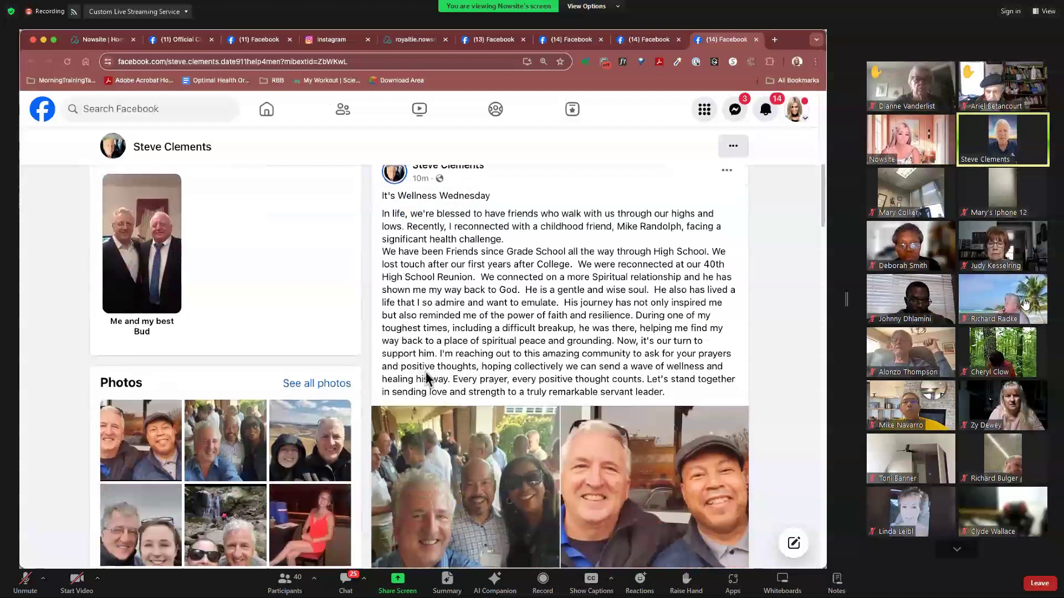
pyautogui.scroll(-1, 461, 377)
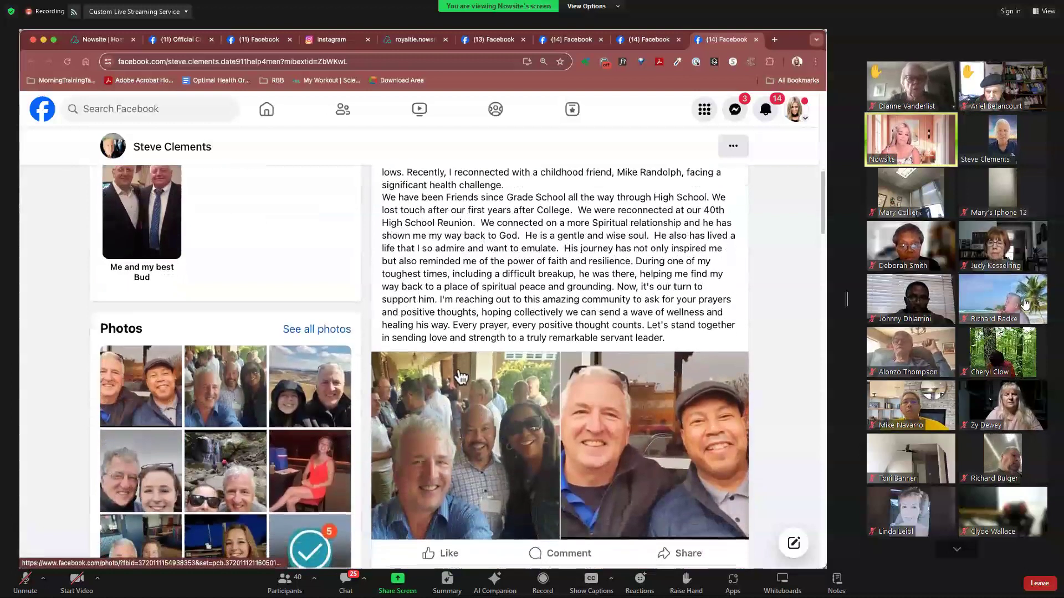